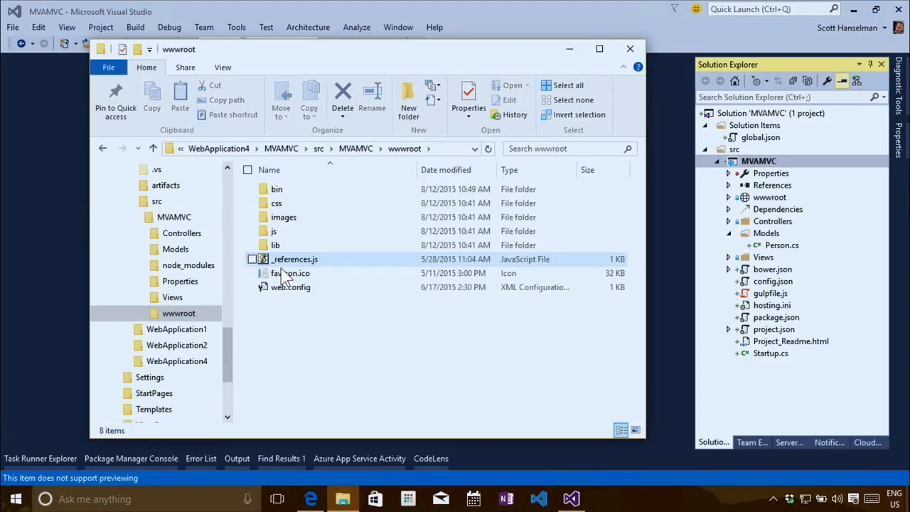
Examine the contents of the wwwroot folder and its images subfolder, and return to the MVAMVC project folder's listing
left_click(291, 261)
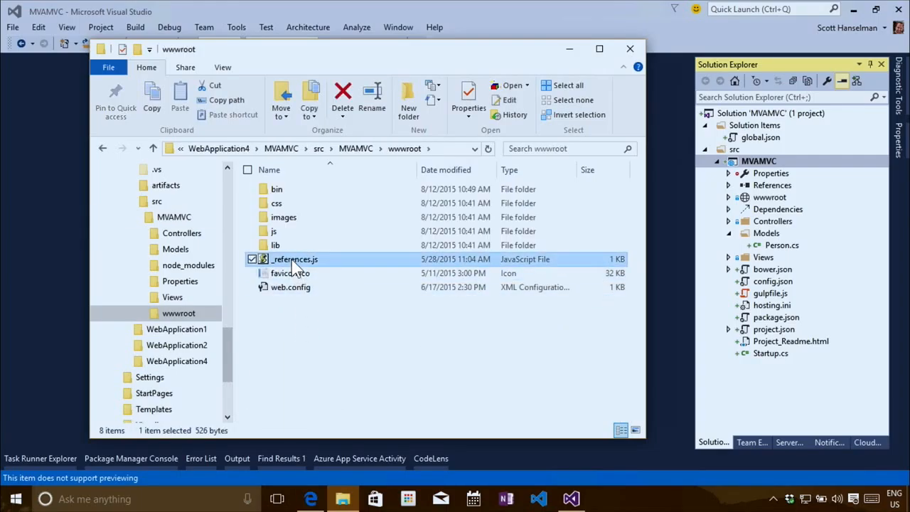
double_click(284, 218)
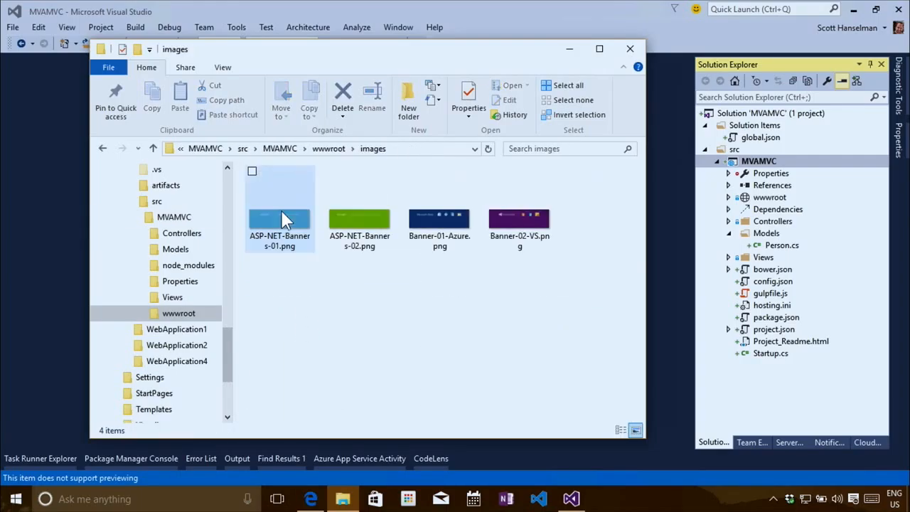
left_click(102, 148)
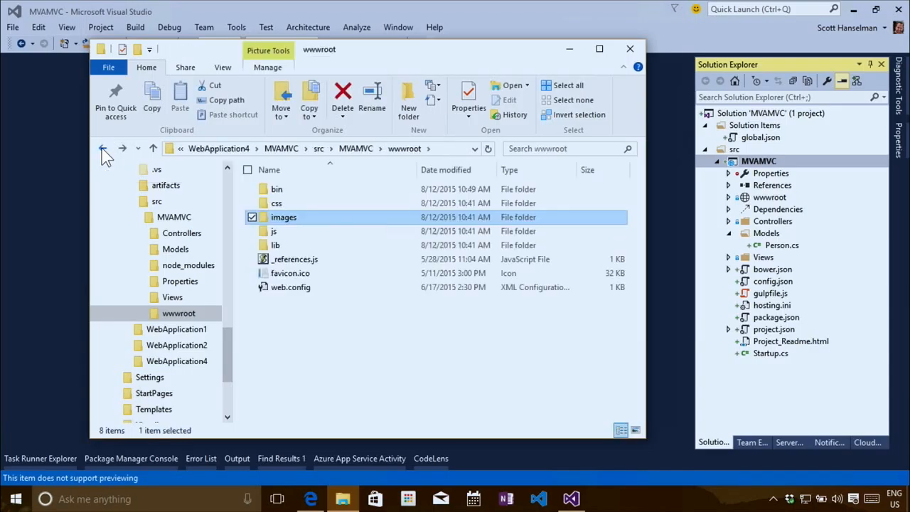
left_click(100, 147)
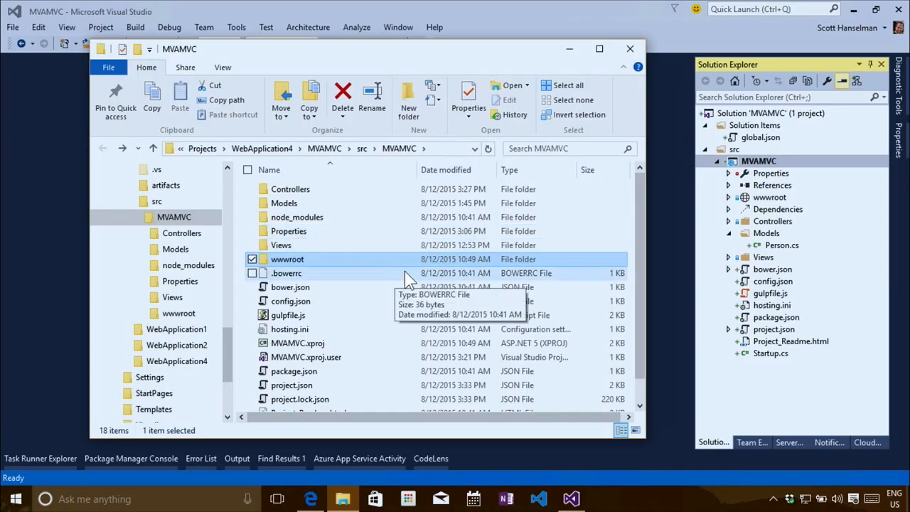
scroll(403, 277, "down", 1)
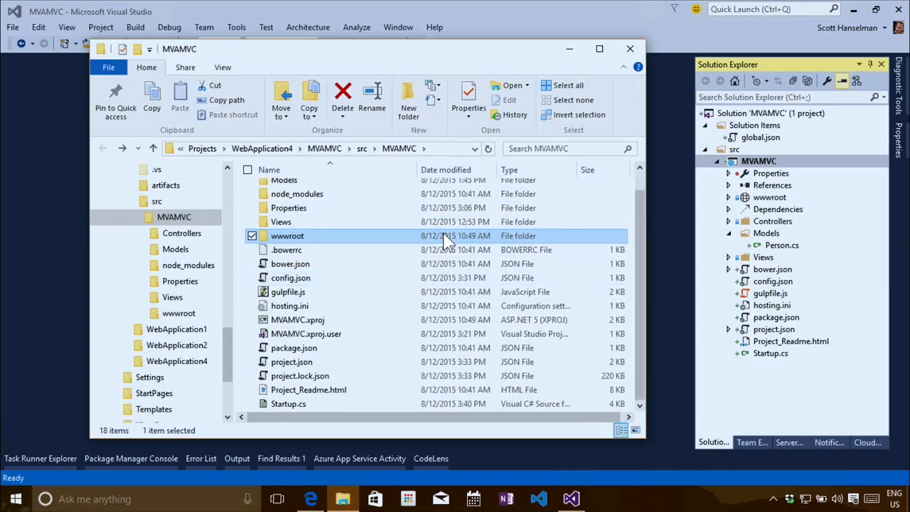
scroll(443, 233, "up", 1)
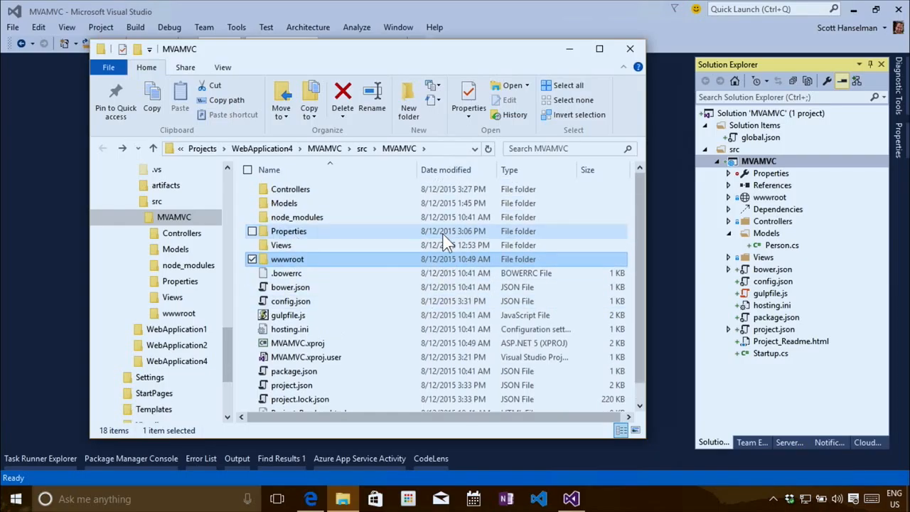
Enable Produce outputs on build in the MVAMVC project's Build properties and build the solution
right_click(757, 162)
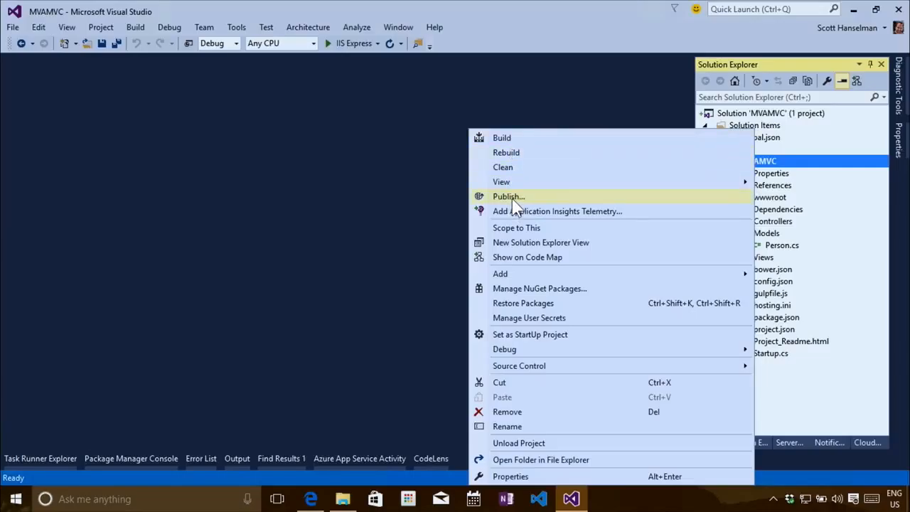
left_click(395, 189)
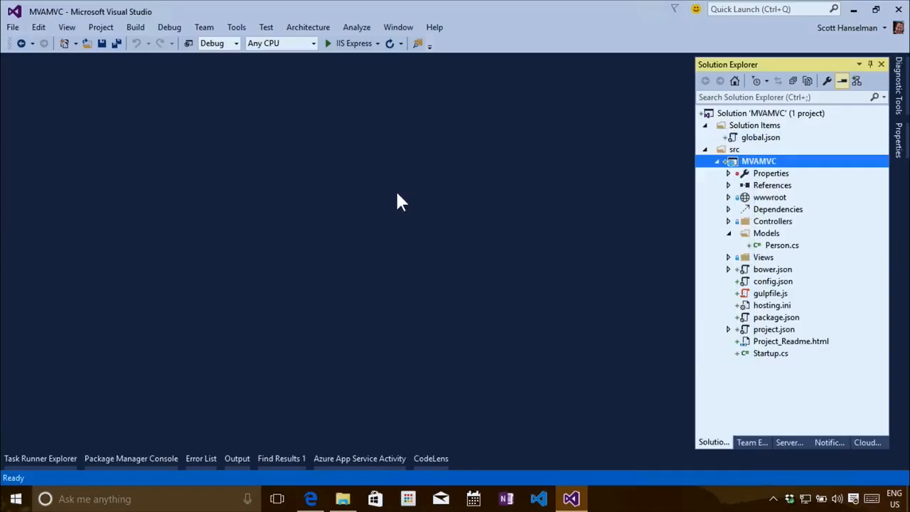
right_click(750, 164)
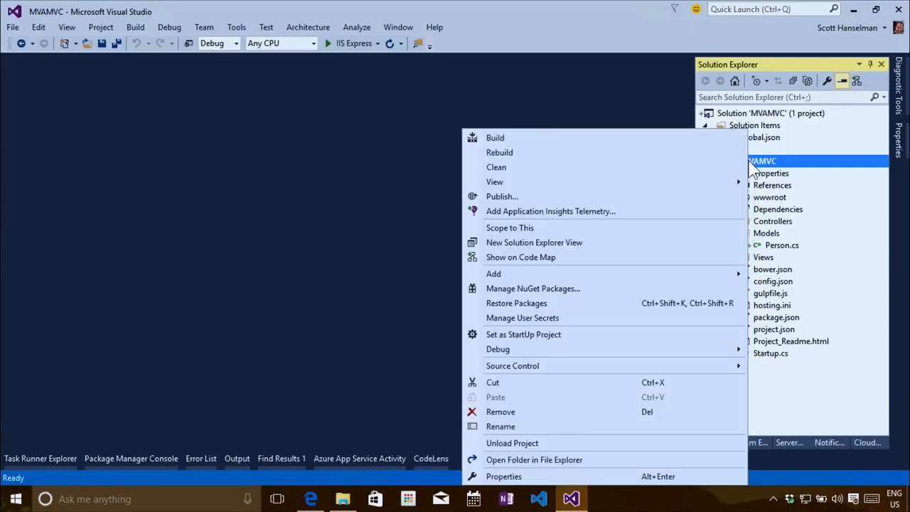
left_click(545, 475)
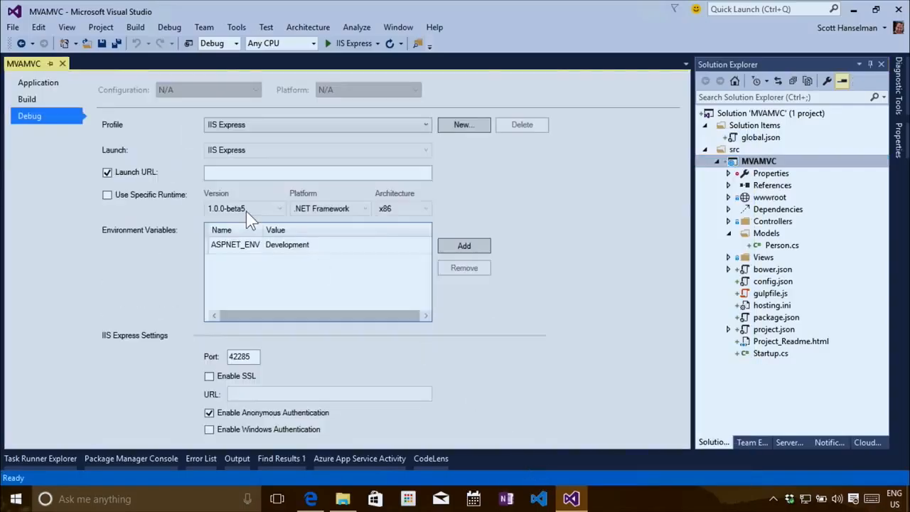
left_click(34, 101)
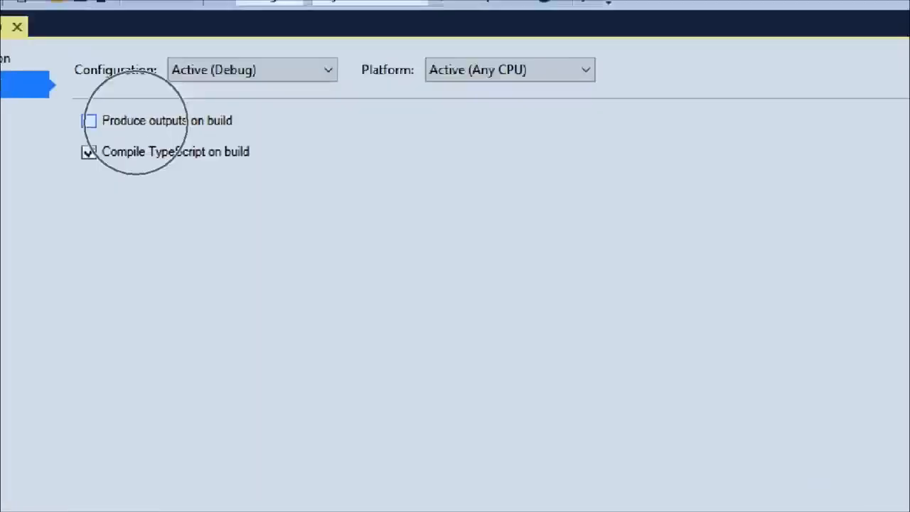
mouse_move(92, 117)
left_mouse_down()
mouse_move(348, 109)
mouse_move(49, 122)
mouse_move(171, 117)
left_mouse_up()
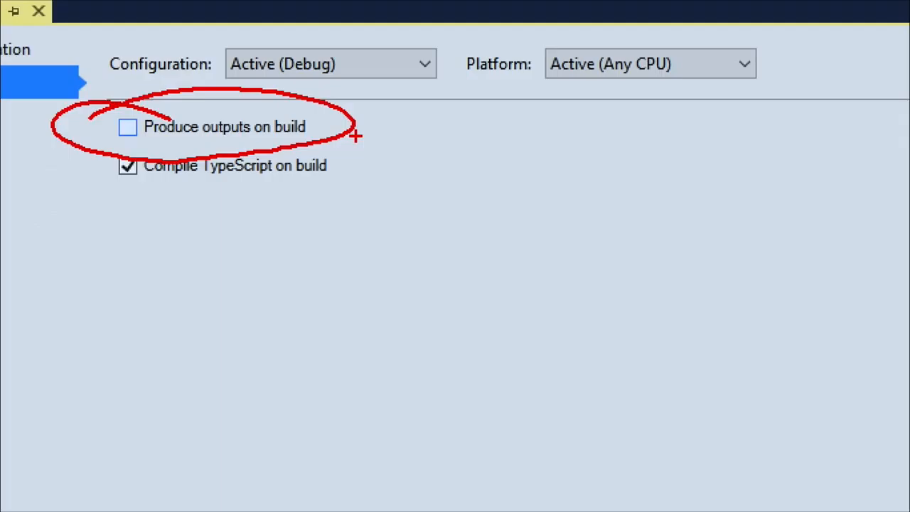
key("Escape")
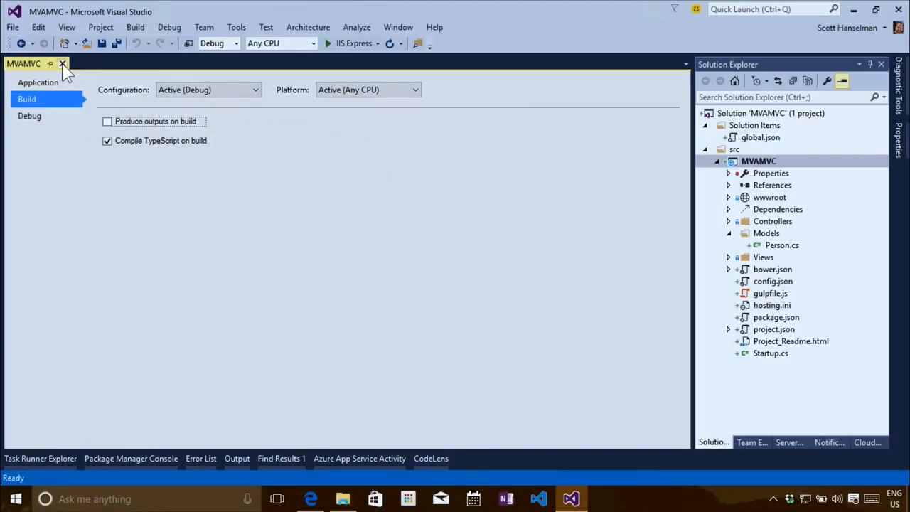
left_click(129, 121)
key("ctrl+shift+b")
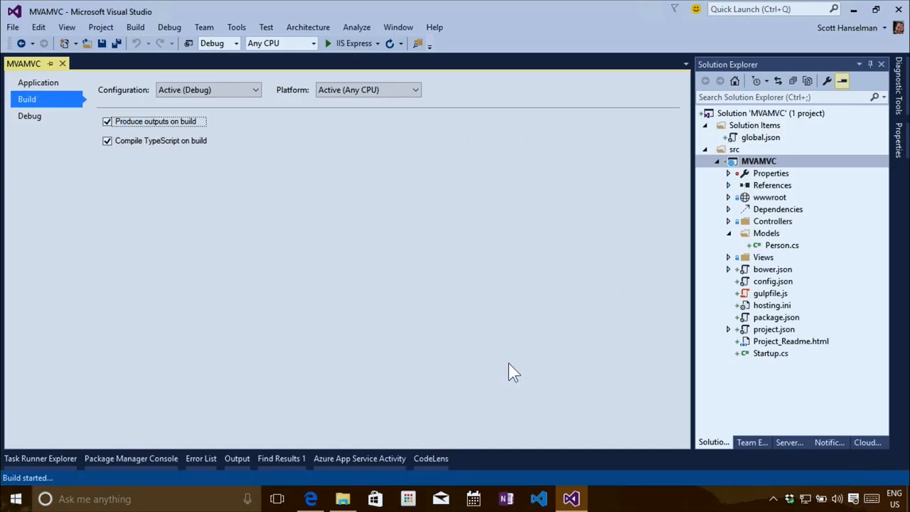
Switch to File Explorer and open the solution's artifacts\bin\MVAMVC\Debug folder
left_click(342, 498)
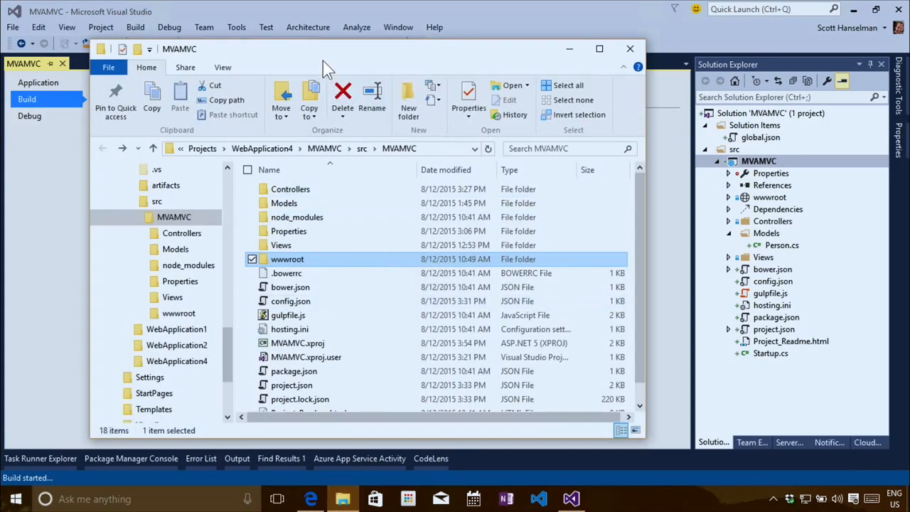
left_click_drag(322, 41, 478, 120)
left_click(465, 217)
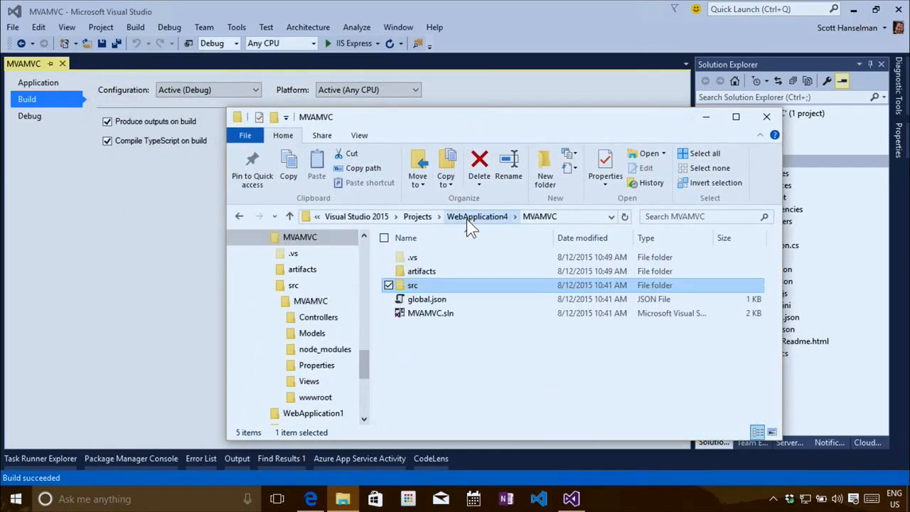
double_click(444, 272)
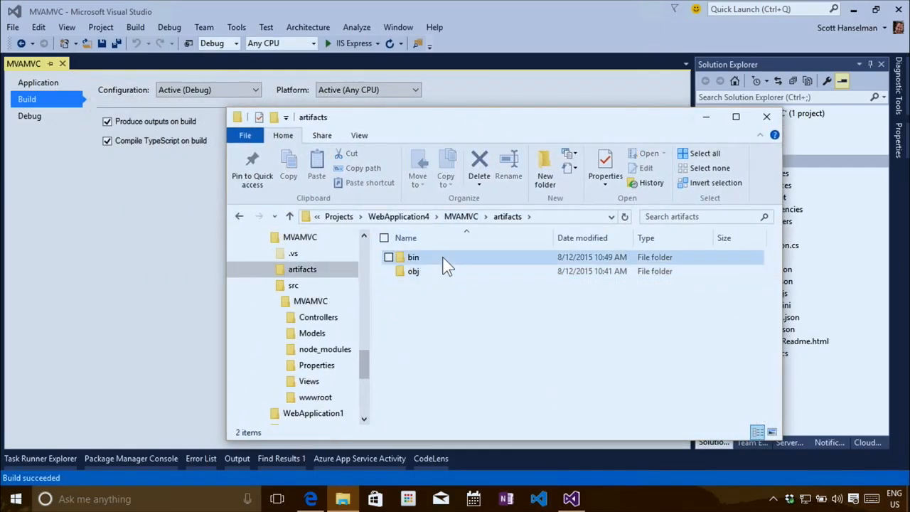
double_click(443, 260)
left_click(445, 258)
left_click(447, 256)
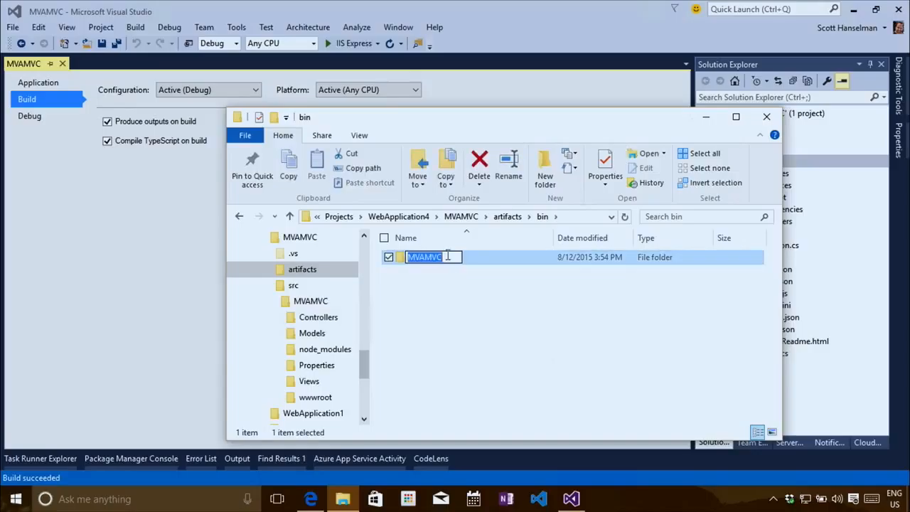
left_click(429, 279)
double_click(414, 259)
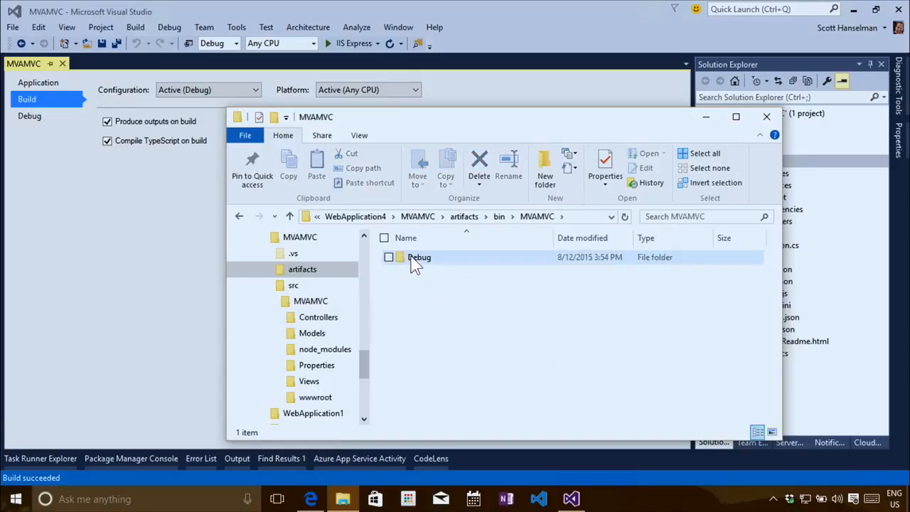
double_click(413, 258)
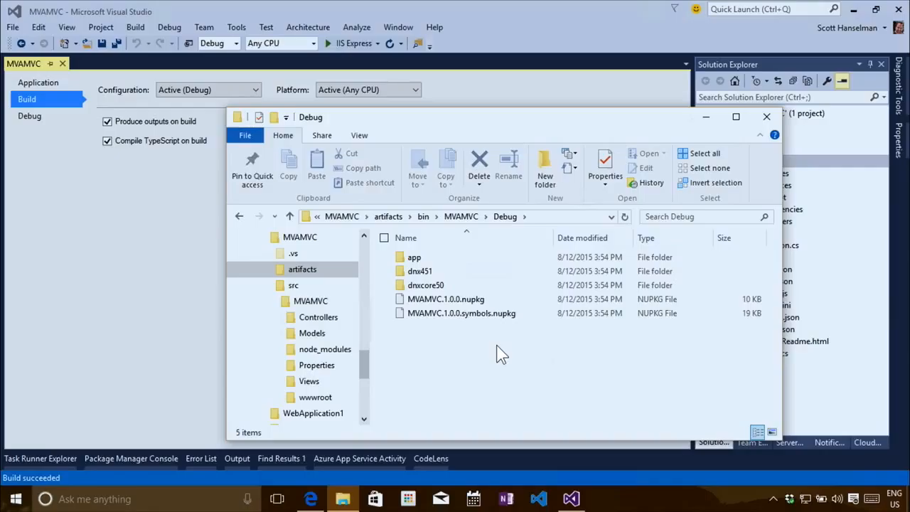
Look inside the Debug output's app folder and go back up to the artifacts folder
double_click(416, 256)
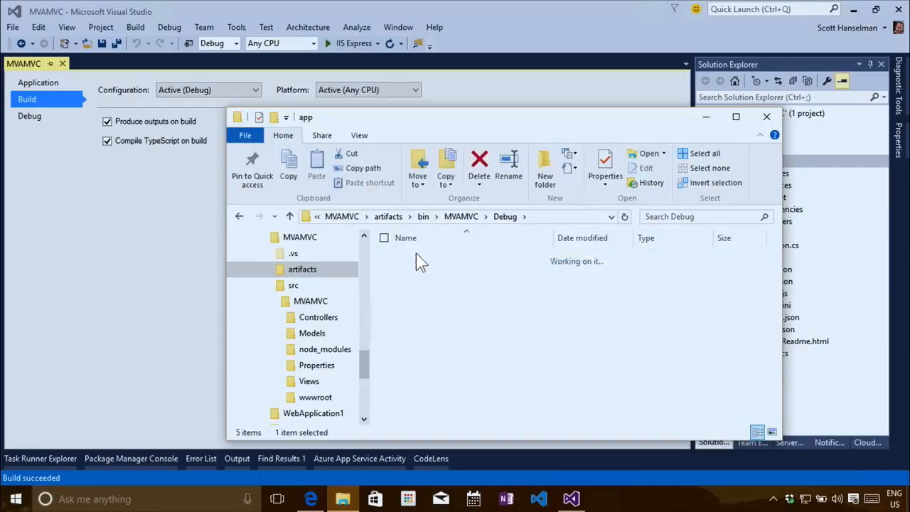
left_click(498, 219)
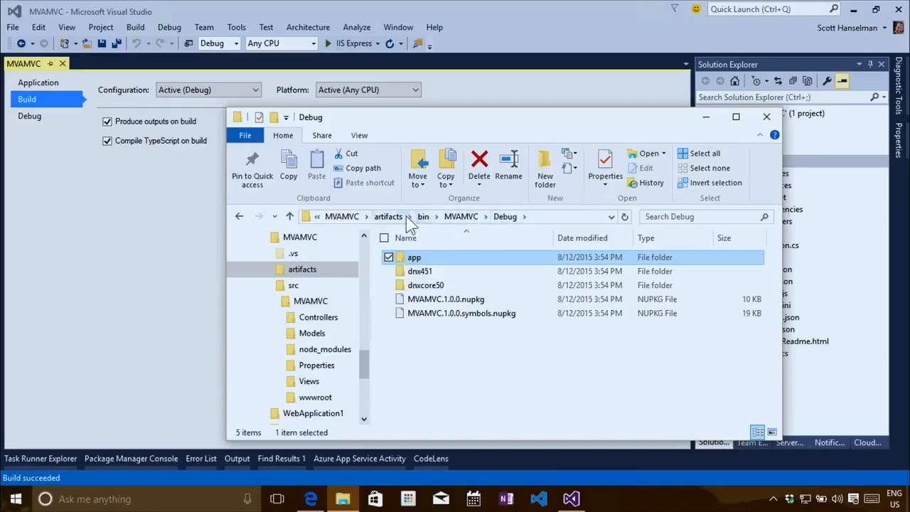
left_click(388, 219)
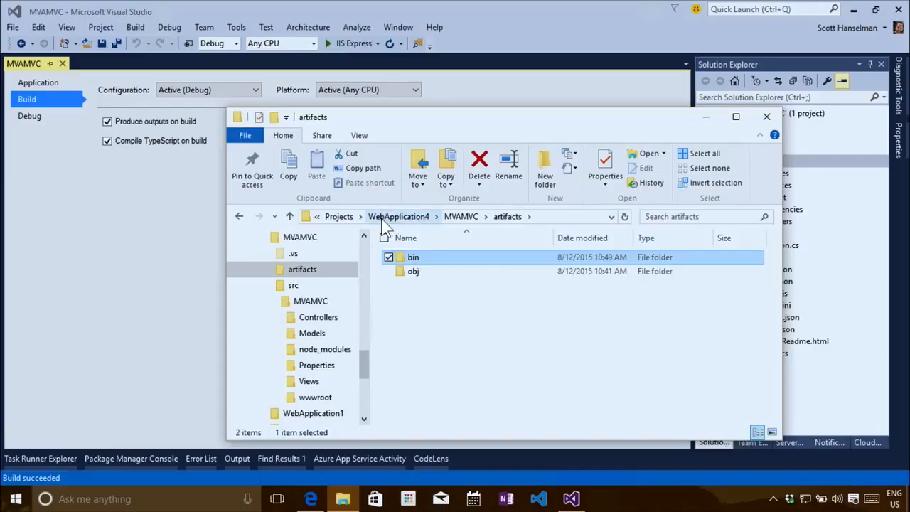
Inspect MVAMVC.dll in the artifacts\bin\MVAMVC\Debug\dnx451 folder and return to the MVAMVC solution folder
double_click(412, 258)
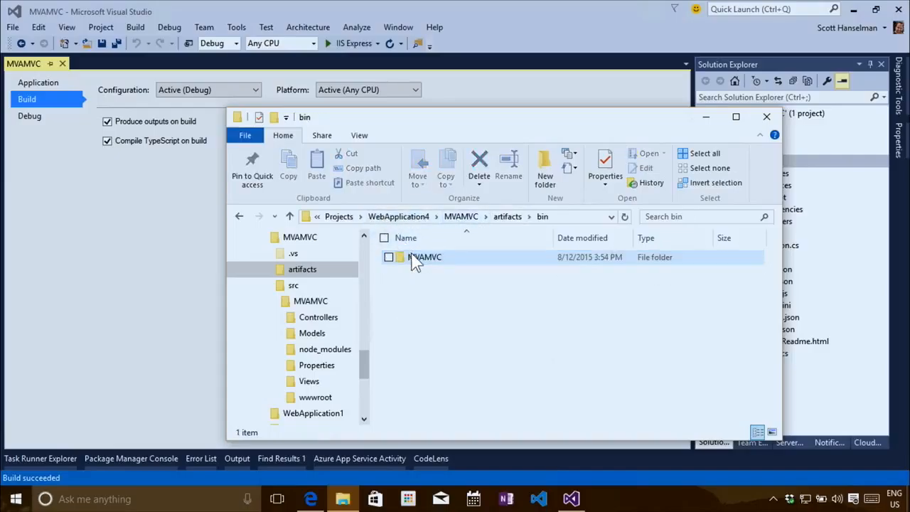
double_click(421, 259)
double_click(423, 259)
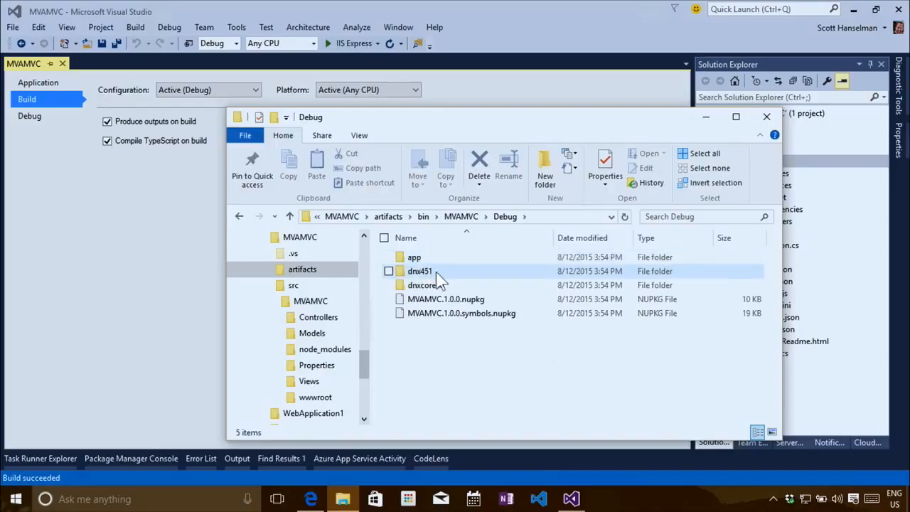
double_click(426, 271)
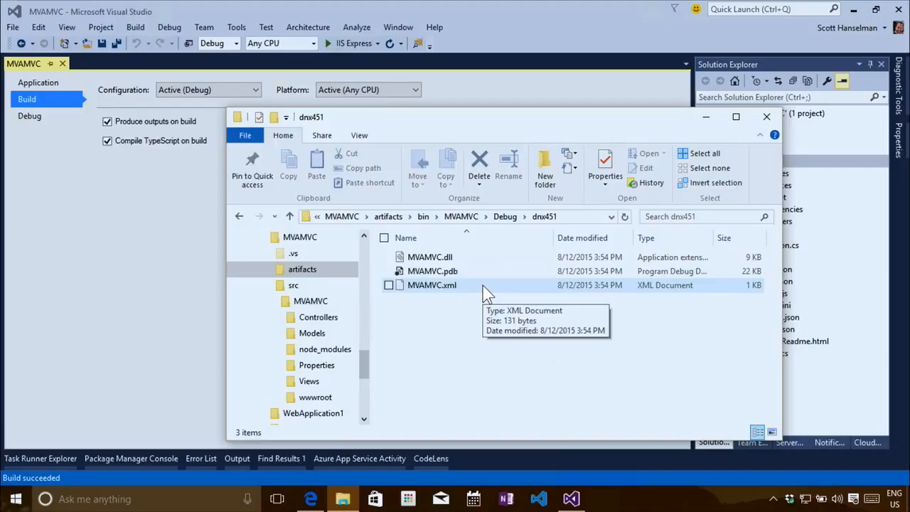
left_click(427, 261)
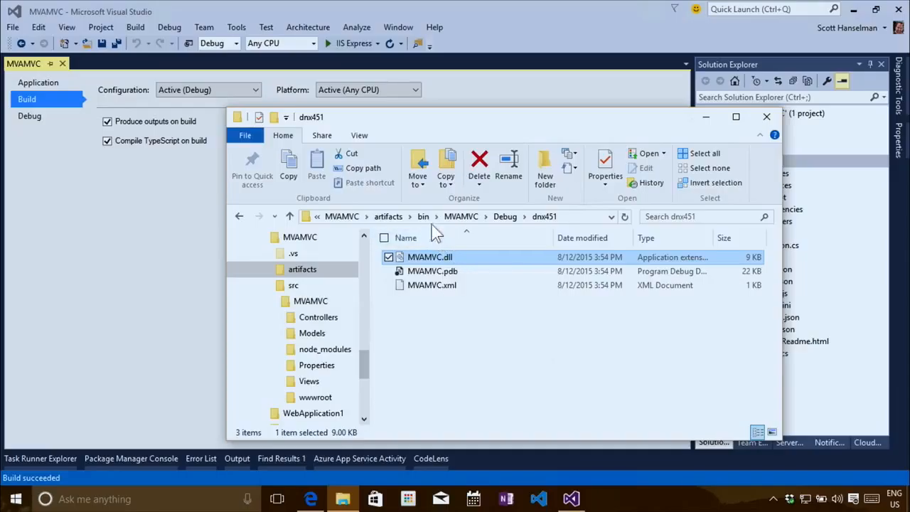
left_click(391, 216)
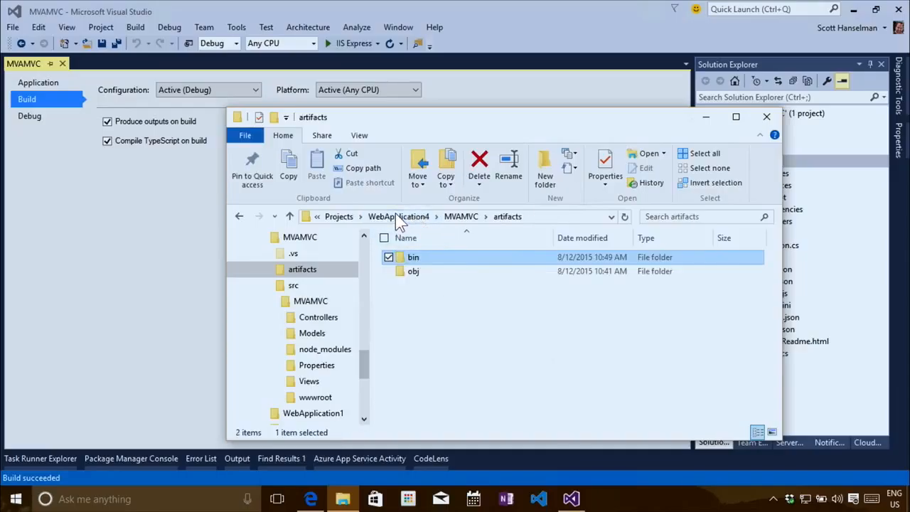
left_click(455, 216)
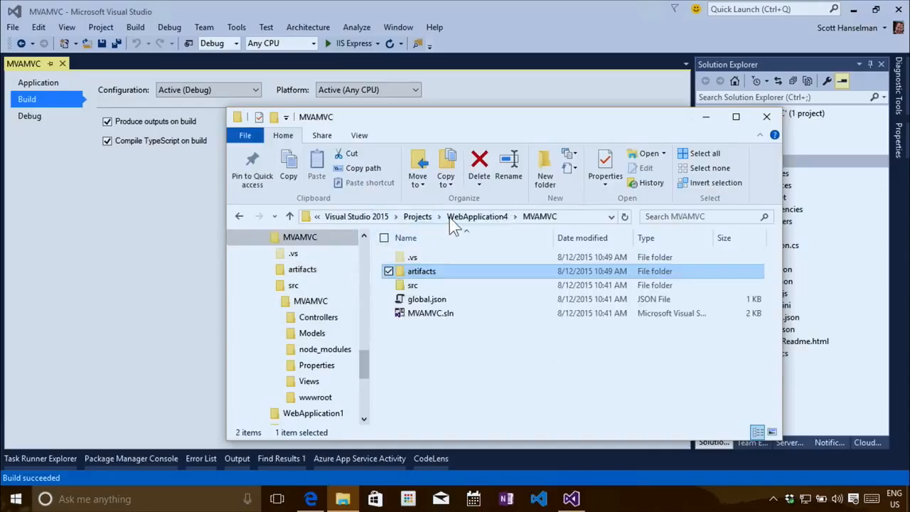
Turn off Produce outputs on build in the project's Build properties, then save and close the properties
left_click(161, 127)
left_click(163, 126)
left_click(101, 43)
left_click(61, 63)
Start publishing the MVAMVC project and create a File System publish profile named Test
right_click(748, 165)
left_click(545, 195)
left_click(449, 172)
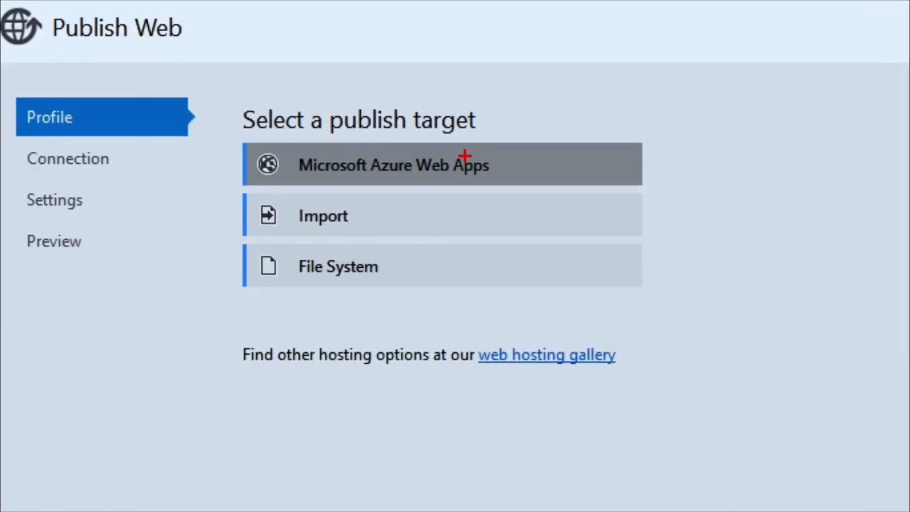
mouse_move(393, 129)
left_mouse_down()
mouse_move(230, 162)
mouse_move(557, 150)
mouse_move(355, 106)
left_mouse_up()
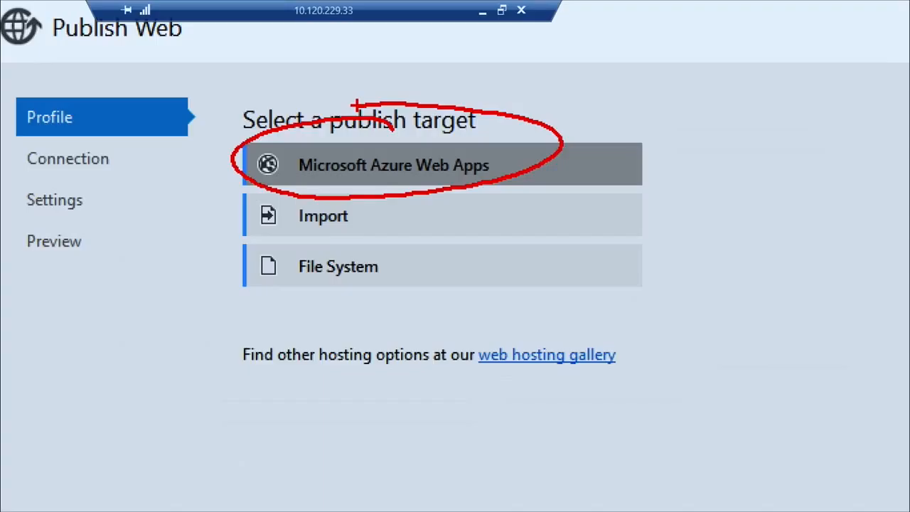
mouse_move(277, 248)
left_mouse_down()
mouse_move(220, 305)
mouse_move(426, 263)
mouse_move(309, 259)
left_mouse_up()
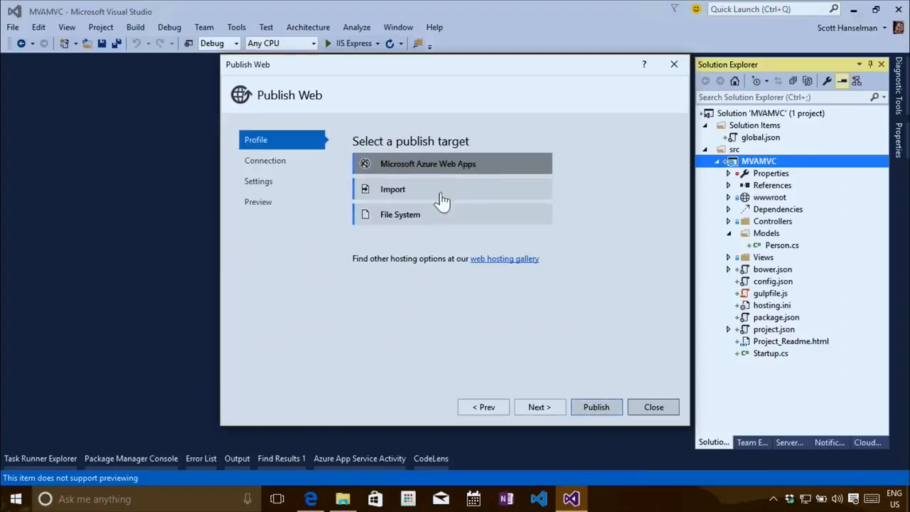
left_click(355, 273)
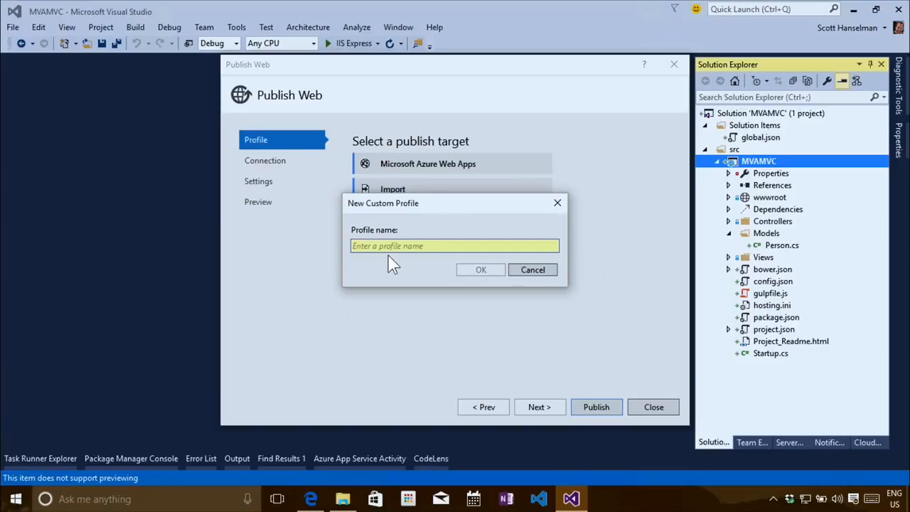
type("Test")
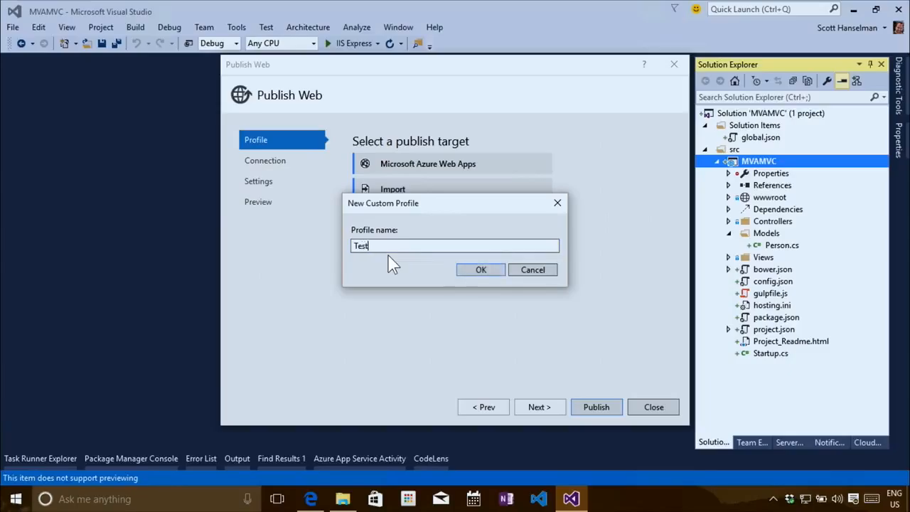
left_click(469, 271)
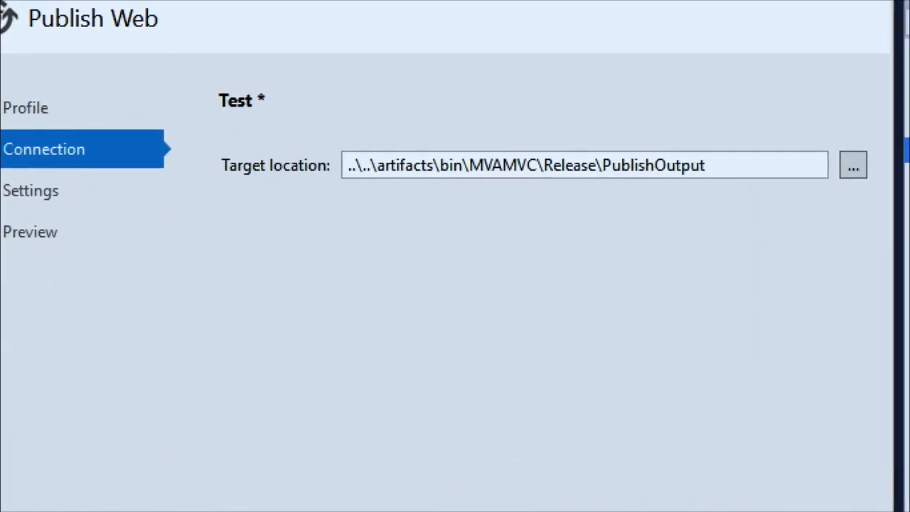
mouse_move(426, 142)
left_mouse_down()
mouse_move(374, 134)
mouse_move(433, 211)
mouse_move(420, 132)
mouse_move(368, 140)
left_mouse_up()
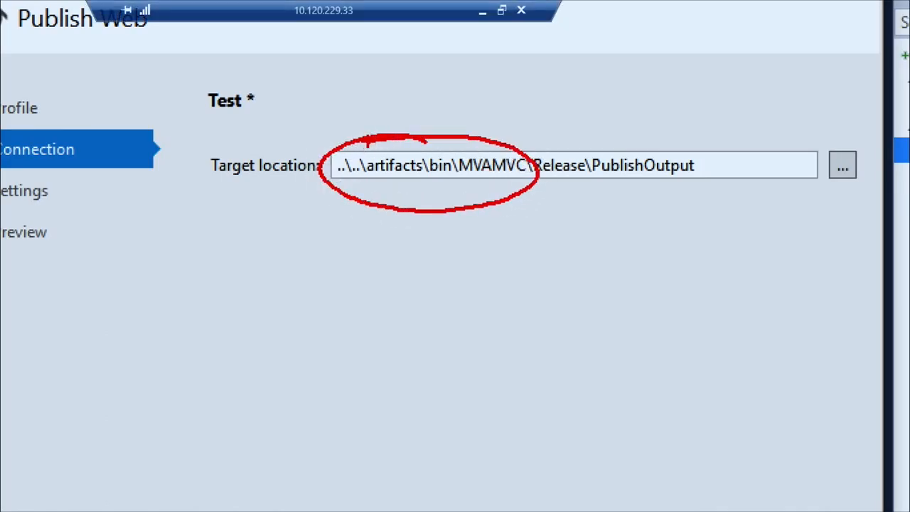
left_click_drag(532, 193, 713, 188)
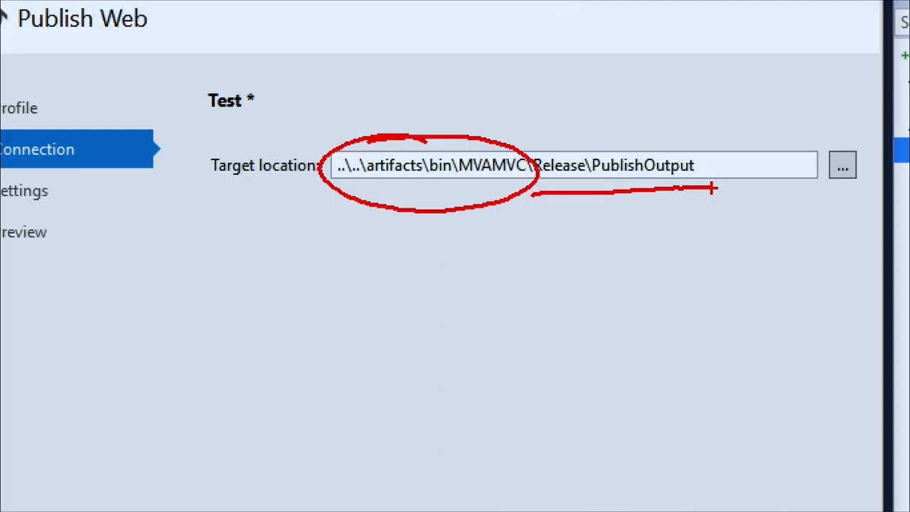
key("Escape")
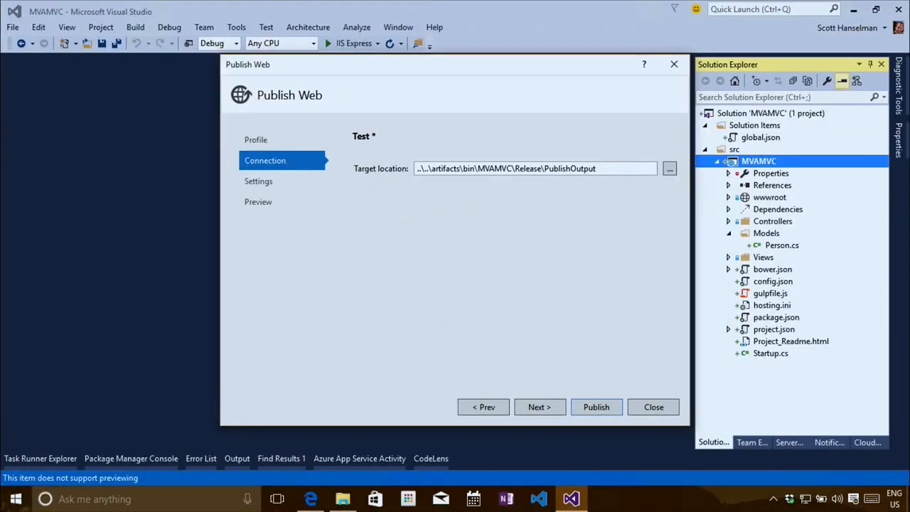
Switch to File Explorer, look inside the artifacts\bin\MVAMVC folder, and return to the Publish Web dialog in Visual Studio
left_click(342, 500)
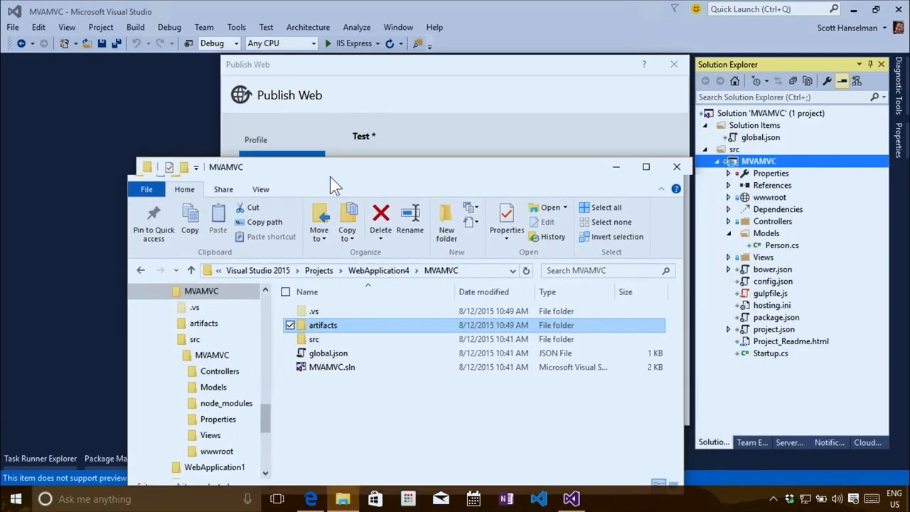
left_click_drag(384, 170, 384, 209)
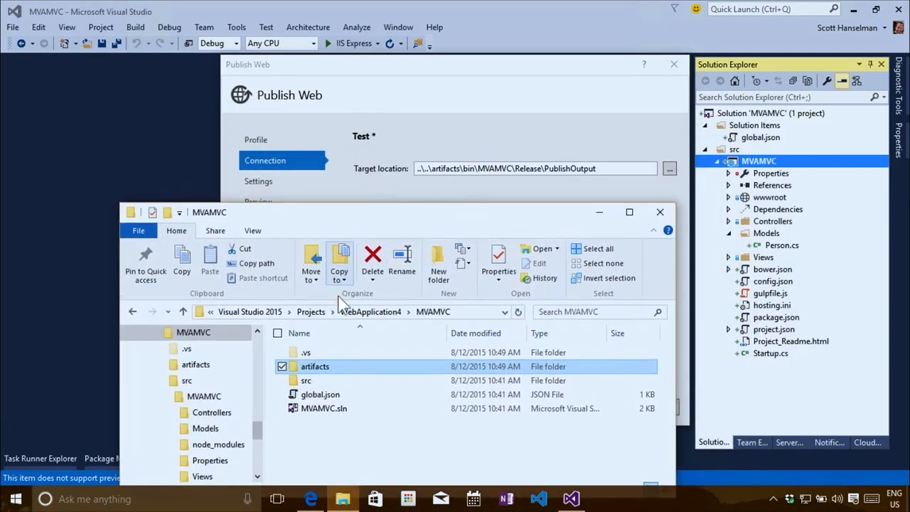
double_click(331, 364)
double_click(313, 352)
double_click(313, 352)
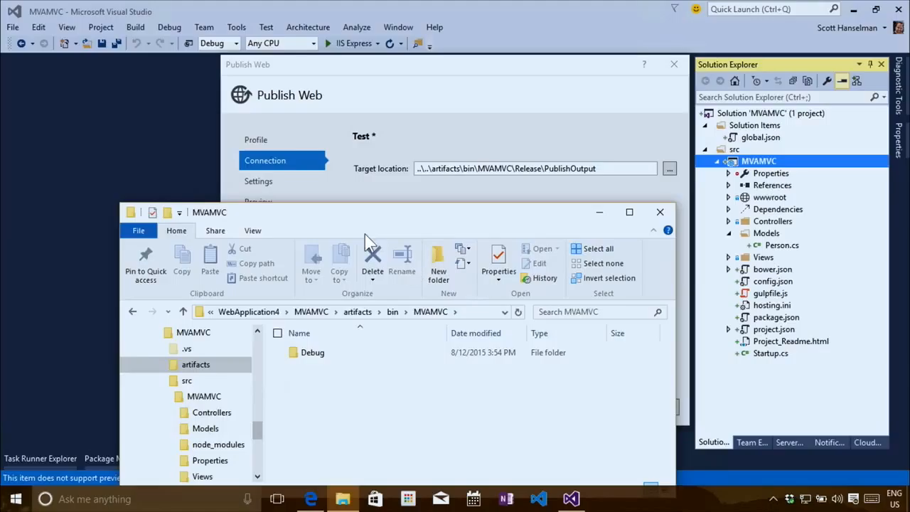
left_click_drag(356, 212, 293, 192)
left_click(416, 143)
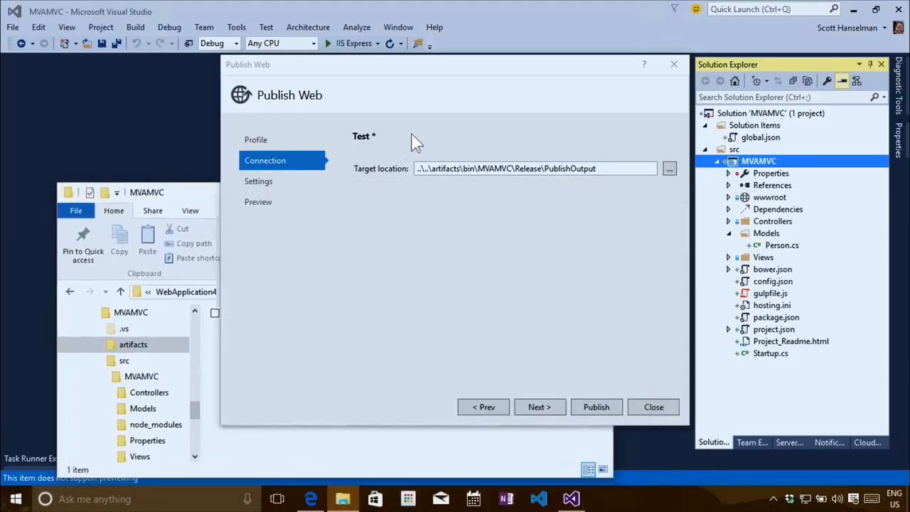
Review the Release configuration and File Publish Options, then publish the project with the Test profile
left_click(539, 407)
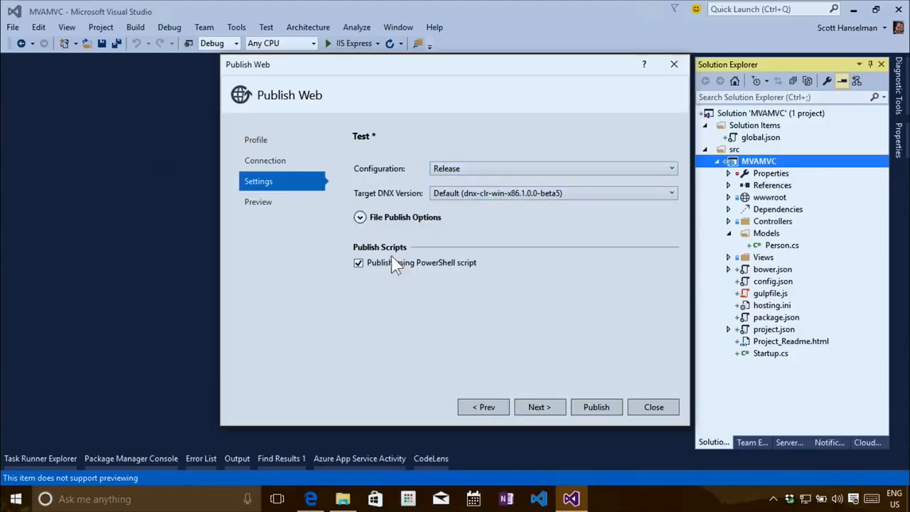
left_click(406, 214)
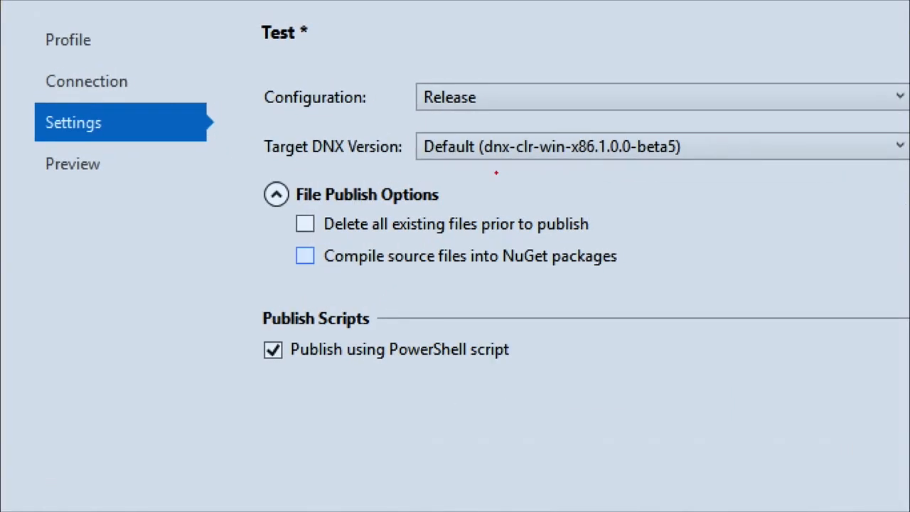
mouse_move(313, 201)
left_mouse_down()
mouse_move(300, 251)
mouse_move(447, 183)
mouse_move(323, 192)
left_mouse_up()
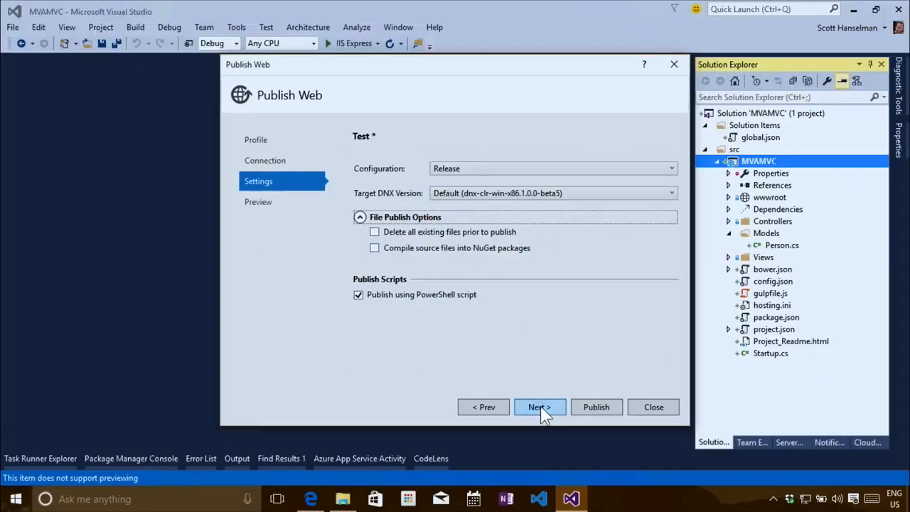
left_click(539, 407)
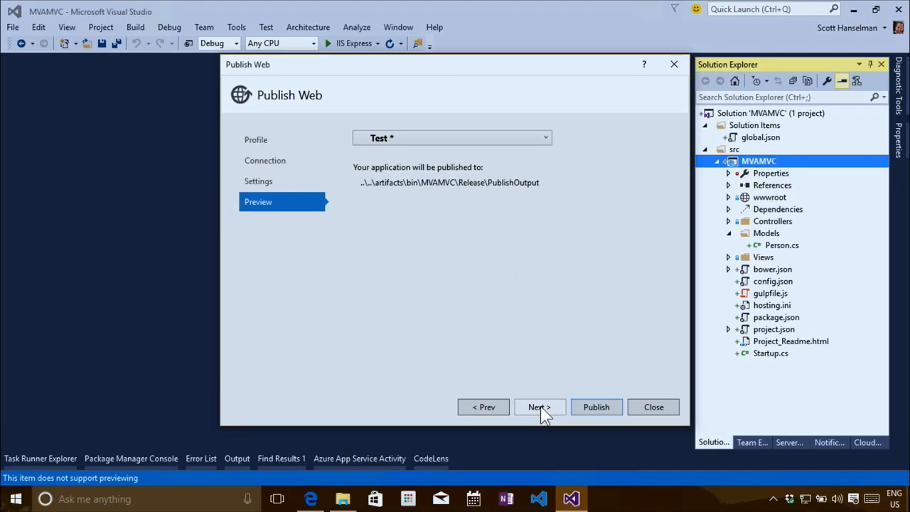
left_click(596, 406)
Switch to File Explorer and open the Release\PublishOutput folder to inspect the published files
key("alt+Tab")
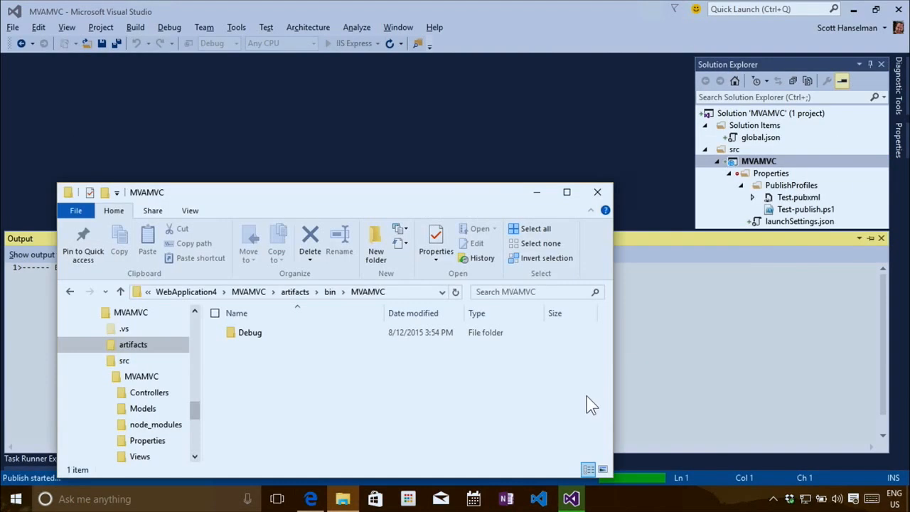
left_click_drag(429, 197, 535, 64)
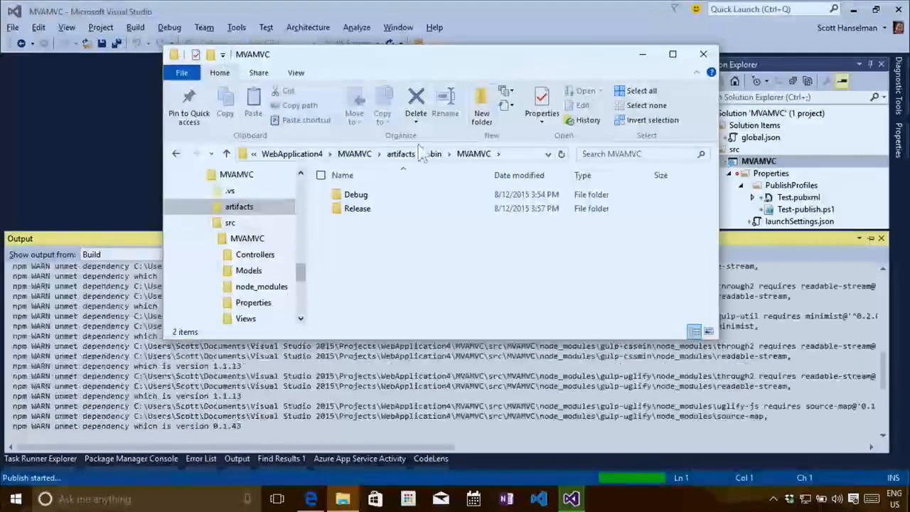
double_click(366, 210)
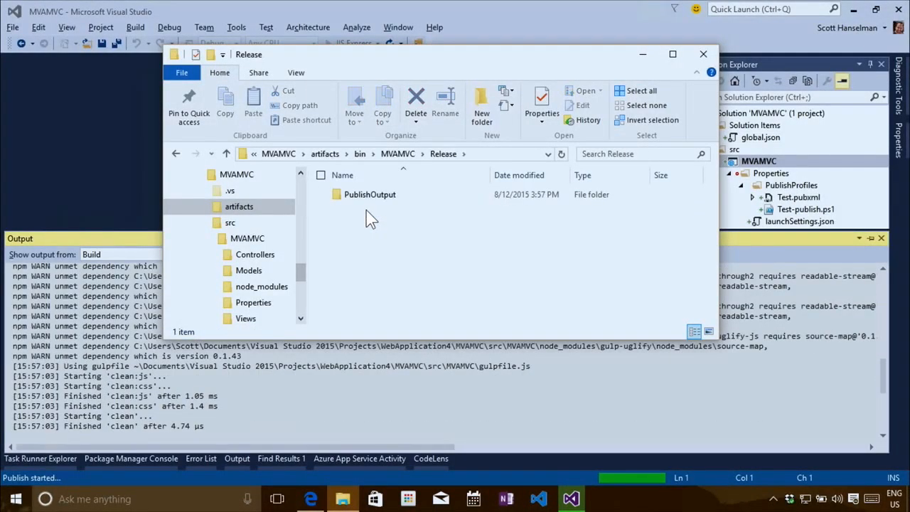
double_click(364, 193)
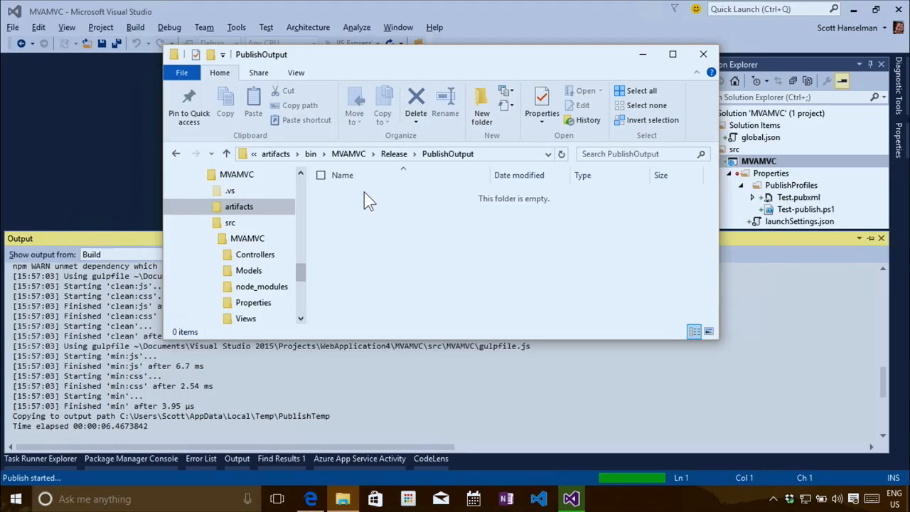
left_click_drag(564, 52, 553, 26)
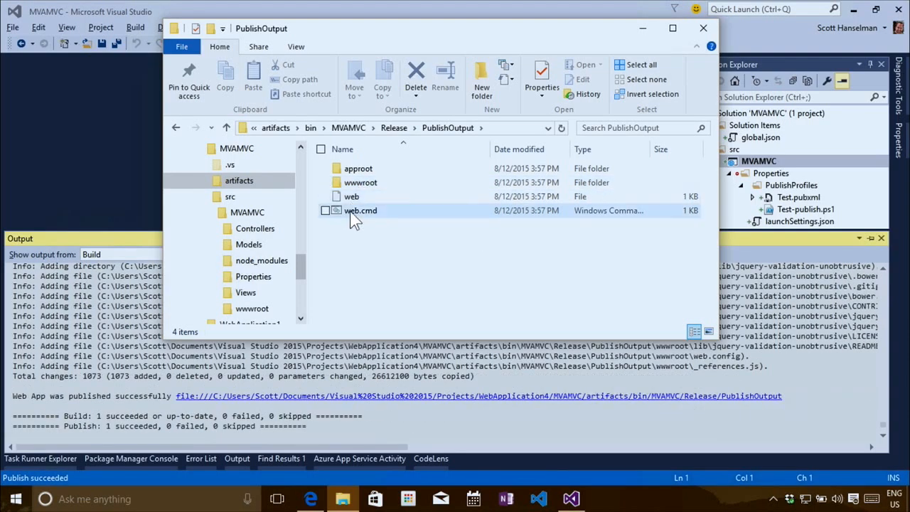
Select web.cmd in the publish output, then switch to Visual Studio and set the launch profile to web
left_click(355, 212)
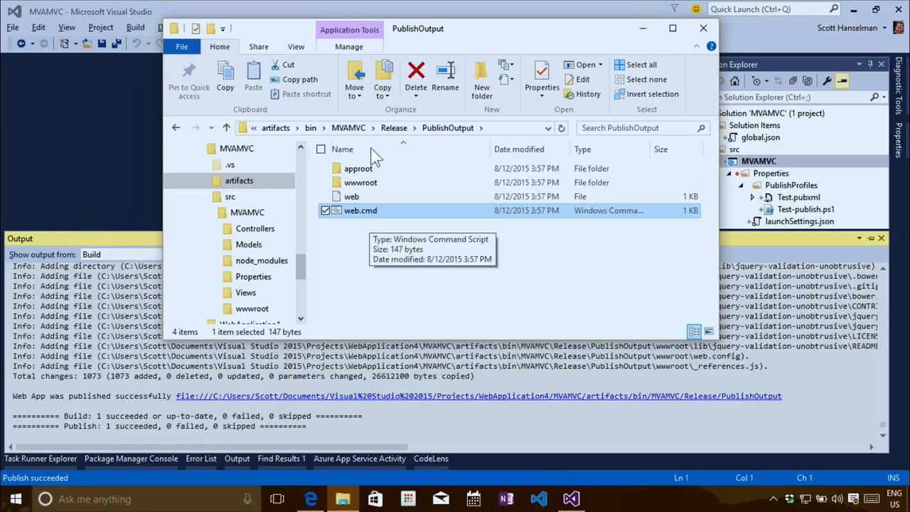
left_click_drag(395, 49, 356, 145)
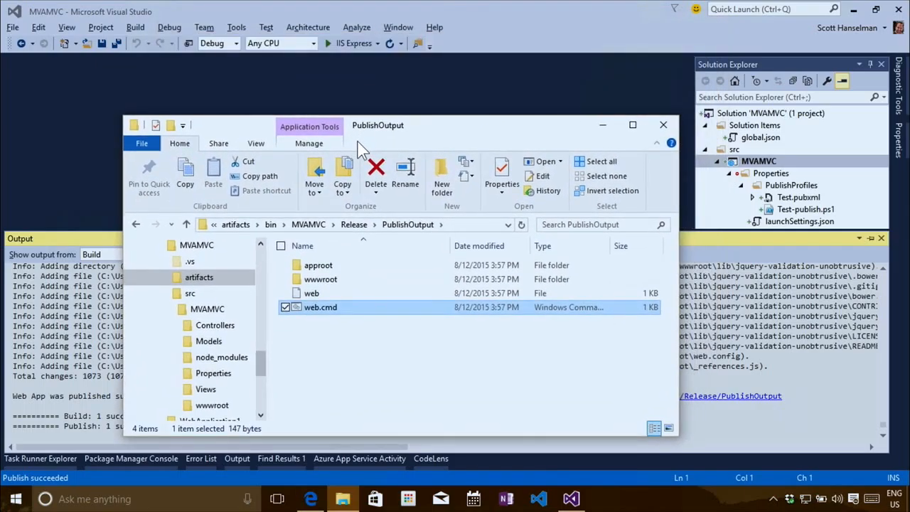
left_click(378, 43)
left_click(355, 90)
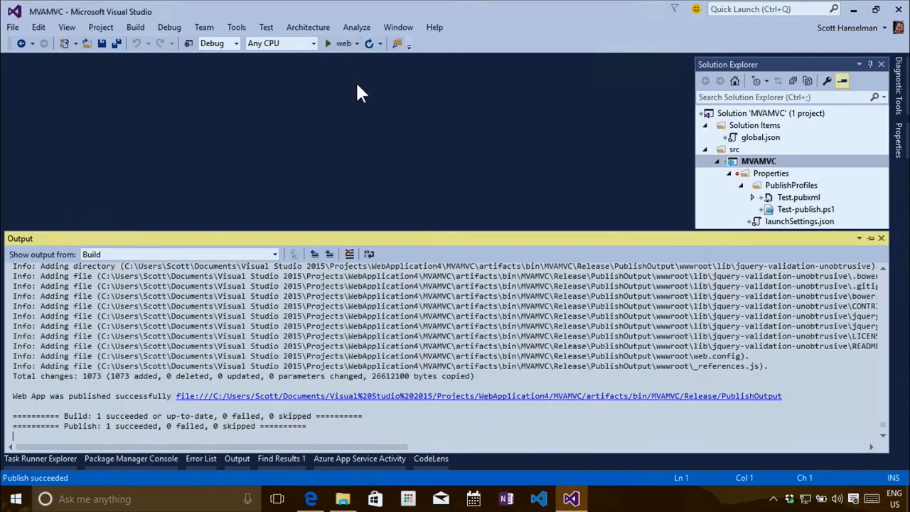
Switch back to File Explorer and examine the web and web.cmd launch files among the PublishOutput contents
key("alt+Tab")
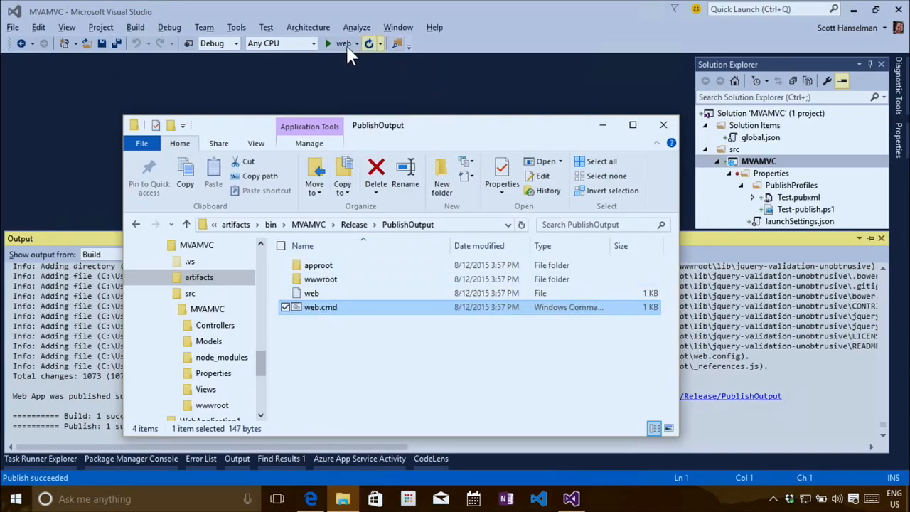
left_click(310, 294)
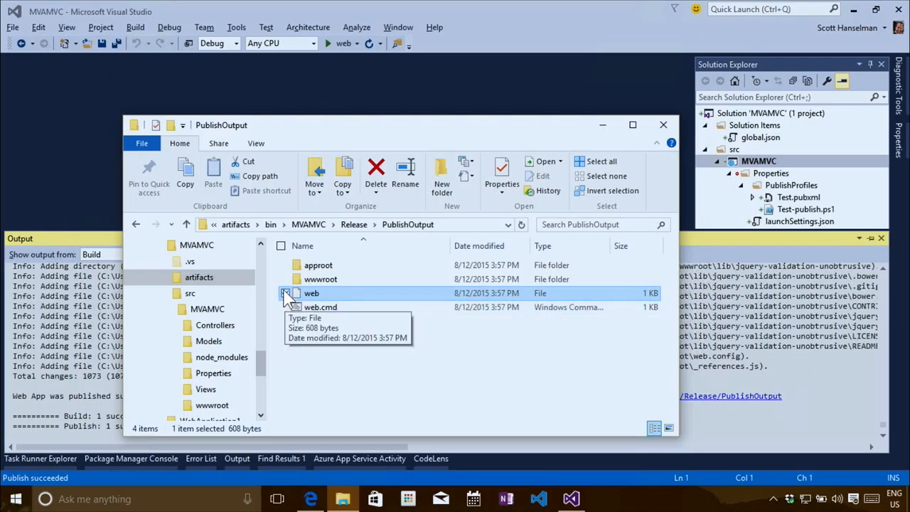
left_click(285, 293)
left_click(314, 307)
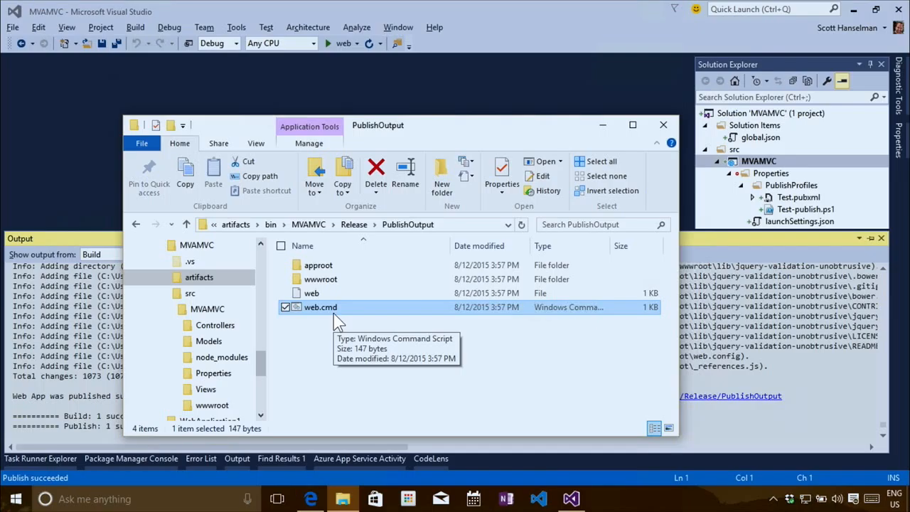
left_click_drag(350, 335, 314, 264)
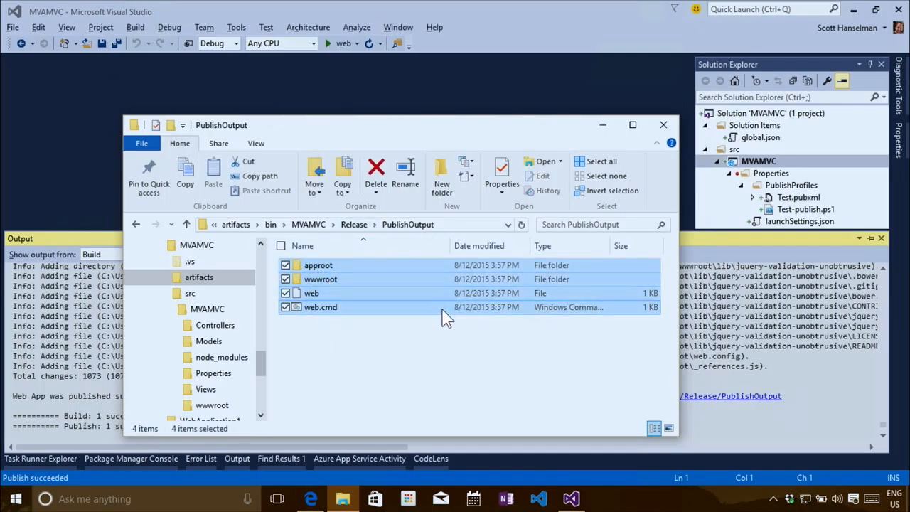
left_click(395, 342)
Inspect the published wwwroot folder's contents and its bin subfolder
double_click(319, 280)
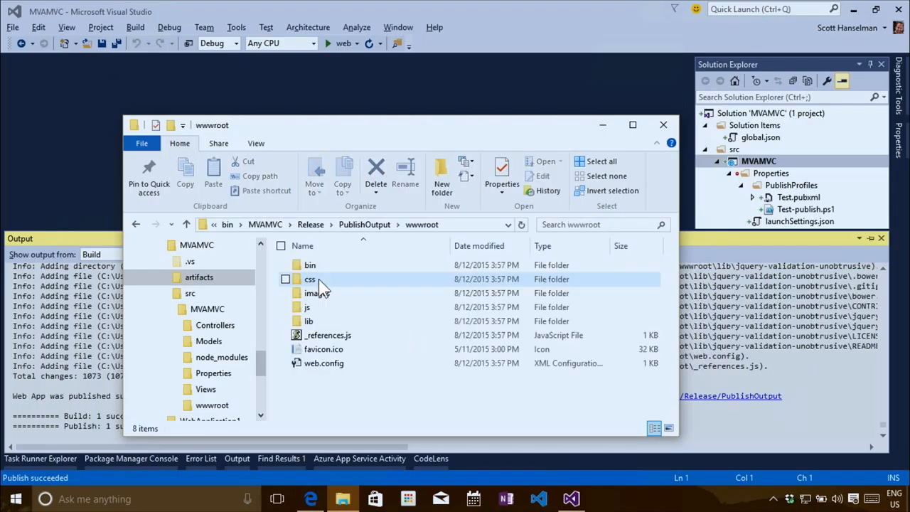
left_click_drag(350, 398, 289, 254)
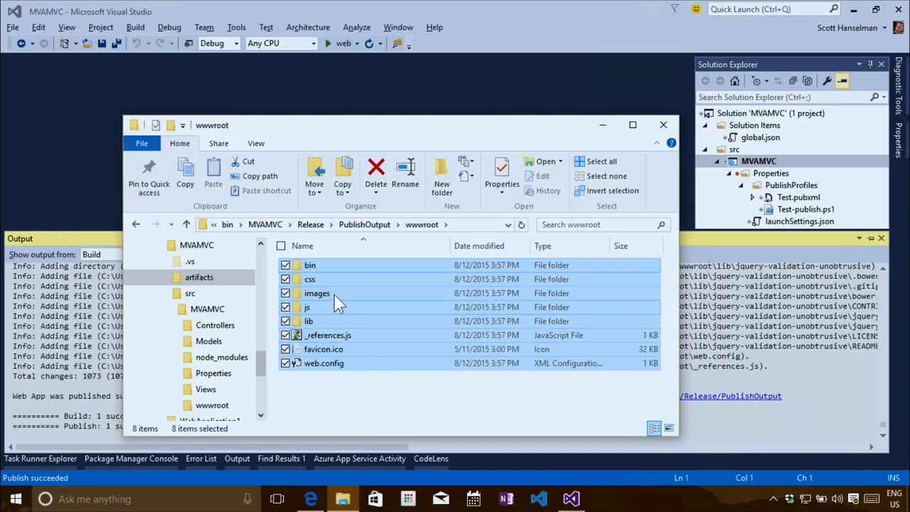
double_click(318, 266)
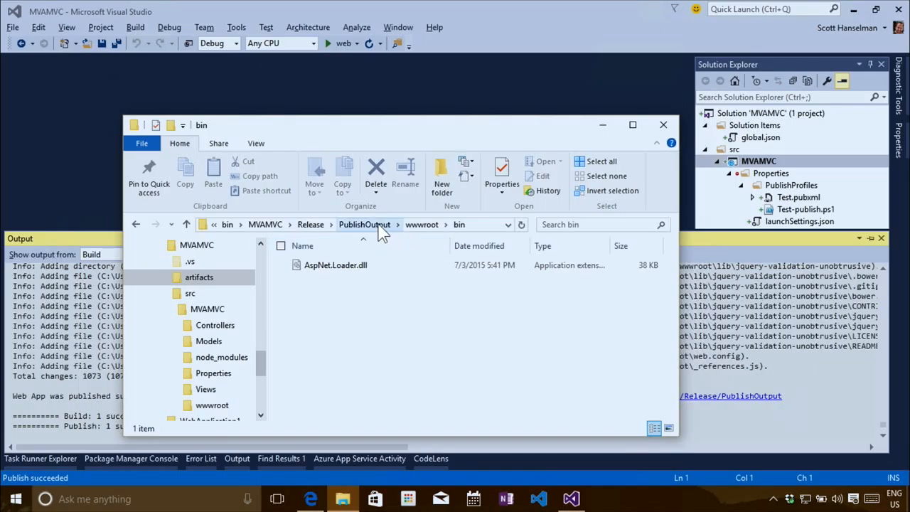
Browse the packages in PublishOutput's approot\packages folder and go back to approot
left_click(364, 225)
double_click(331, 266)
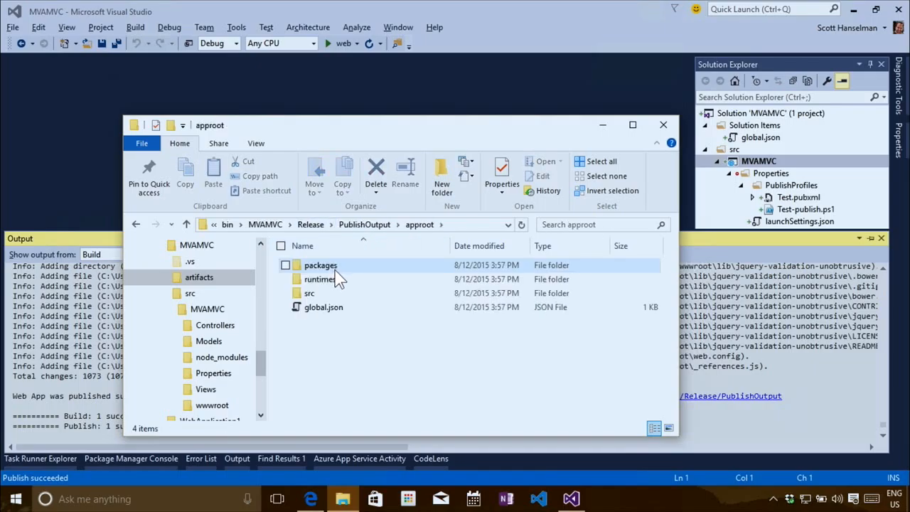
double_click(340, 265)
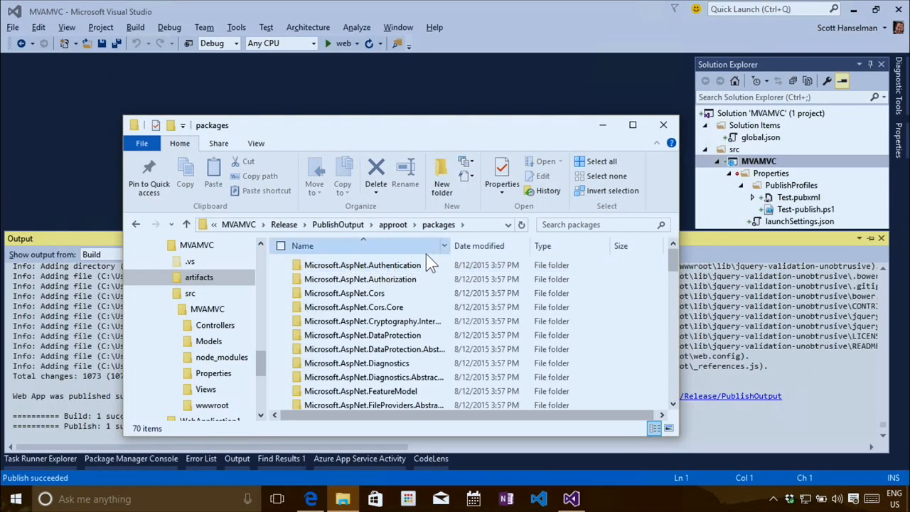
left_click_drag(469, 117, 461, 41)
scroll(415, 297, "down", 5)
scroll(416, 297, "down", 12)
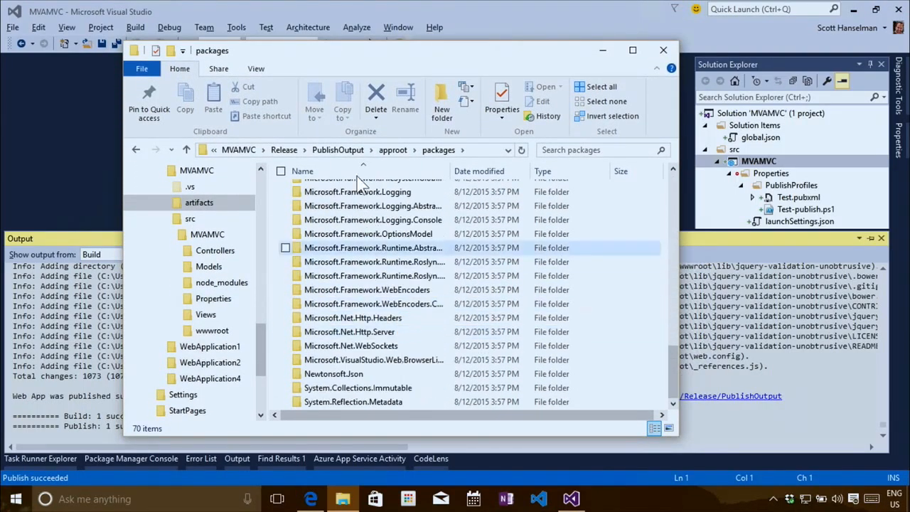
left_click(393, 150)
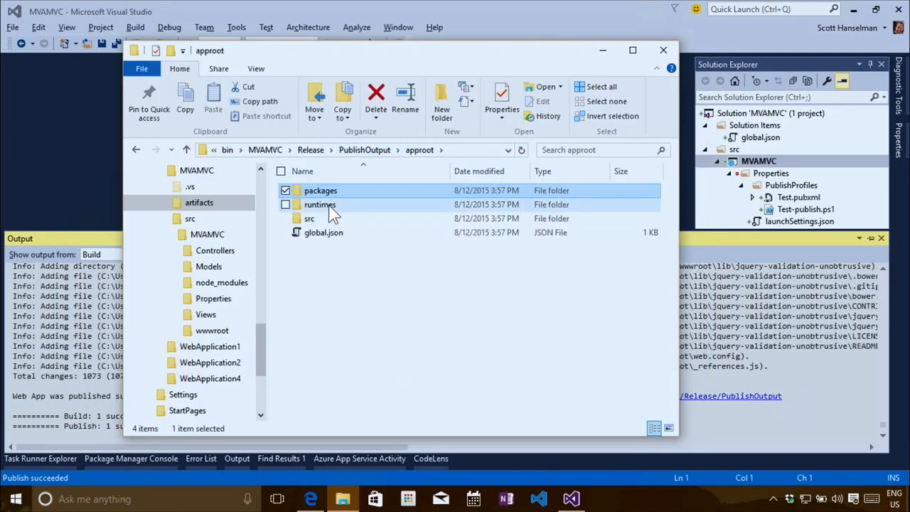
double_click(331, 192)
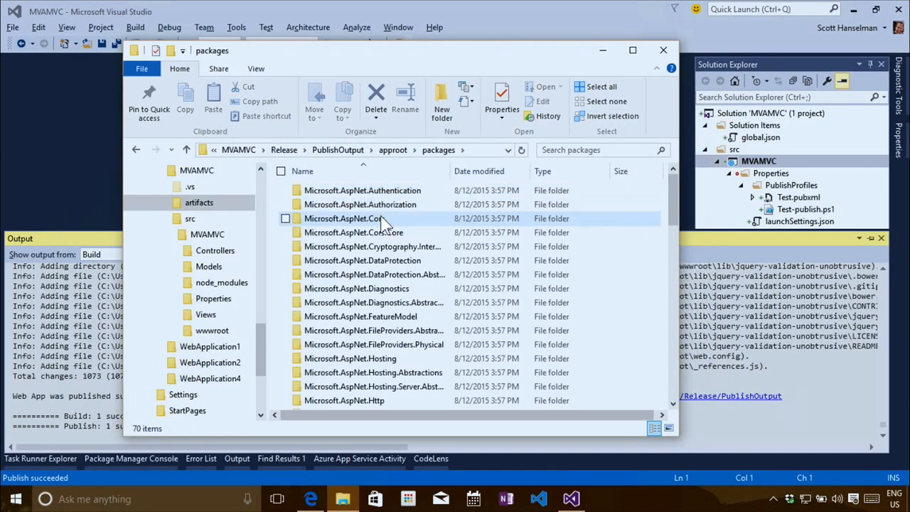
left_click(386, 149)
Inspect the published source files in approot\src\MVAMVC and return to the approot folder
left_click(318, 220)
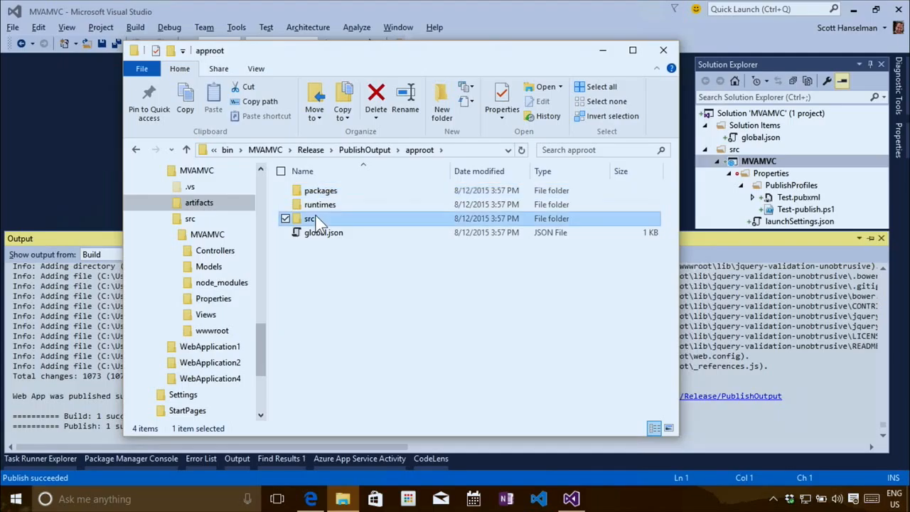
double_click(318, 220)
double_click(319, 192)
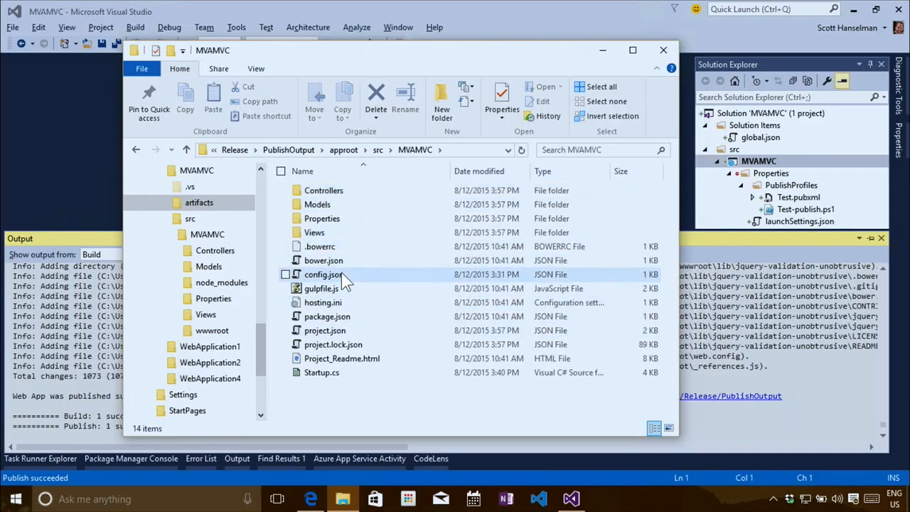
left_click(353, 153)
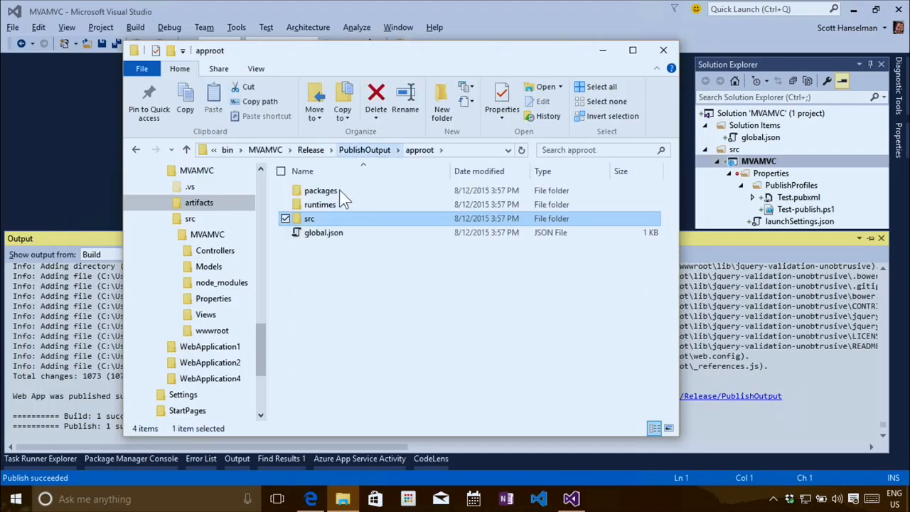
Switch to Visual Studio and open the MVAMVC project's properties to check its build settings
right_click(766, 162)
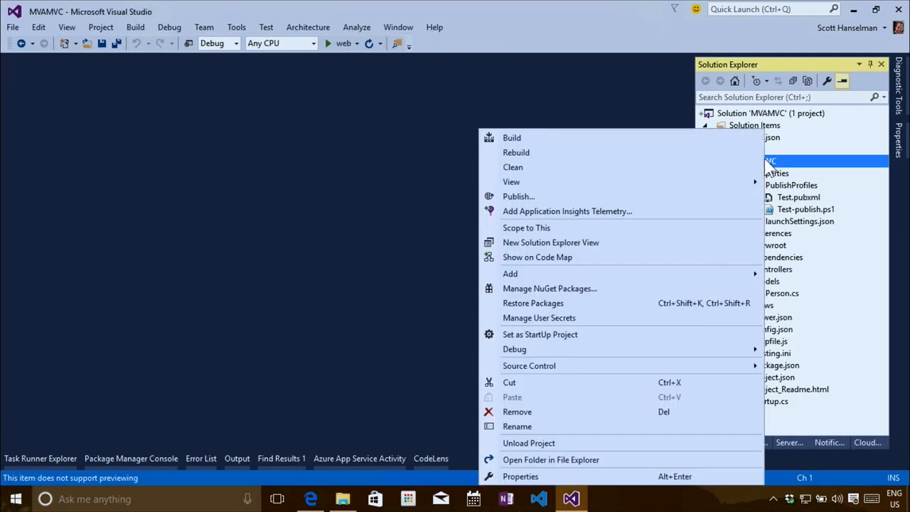
left_click(530, 476)
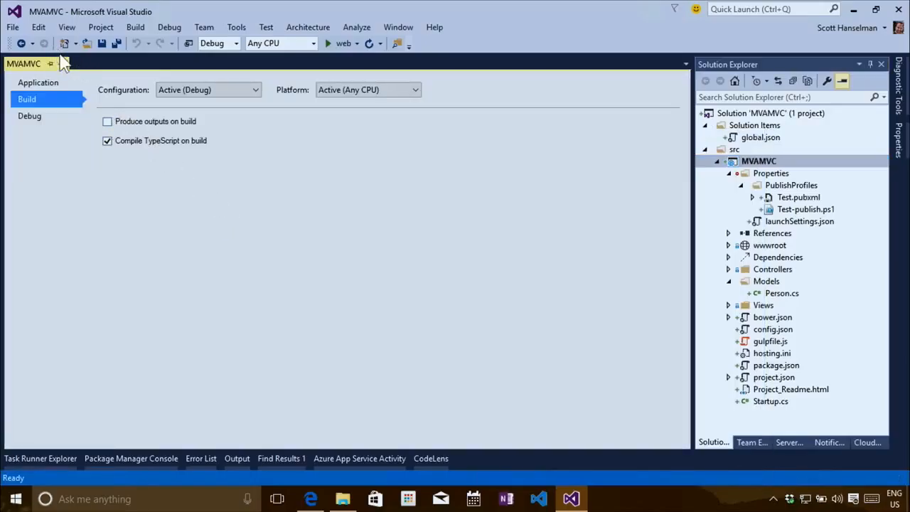
In MVAMVC's publish settings, enable deleting all existing files prior to publish and compiling source files into NuGet packages
left_click(734, 160)
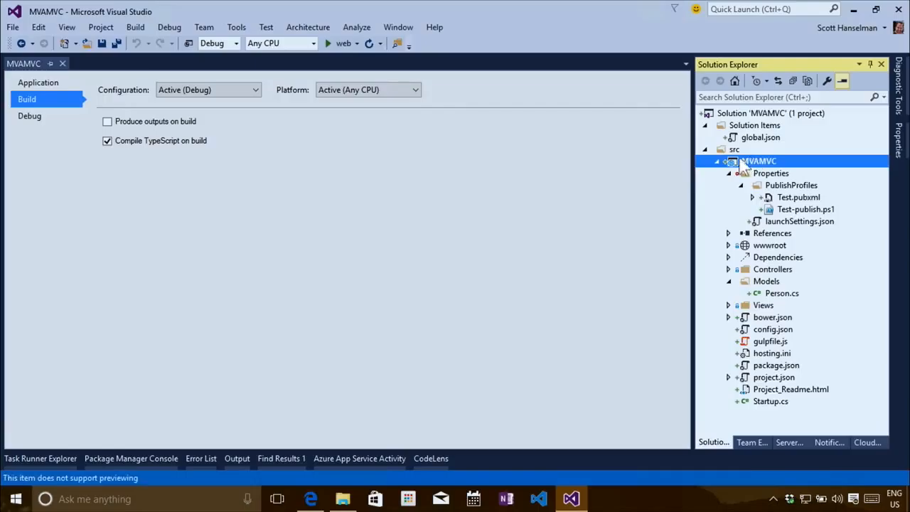
right_click(732, 160)
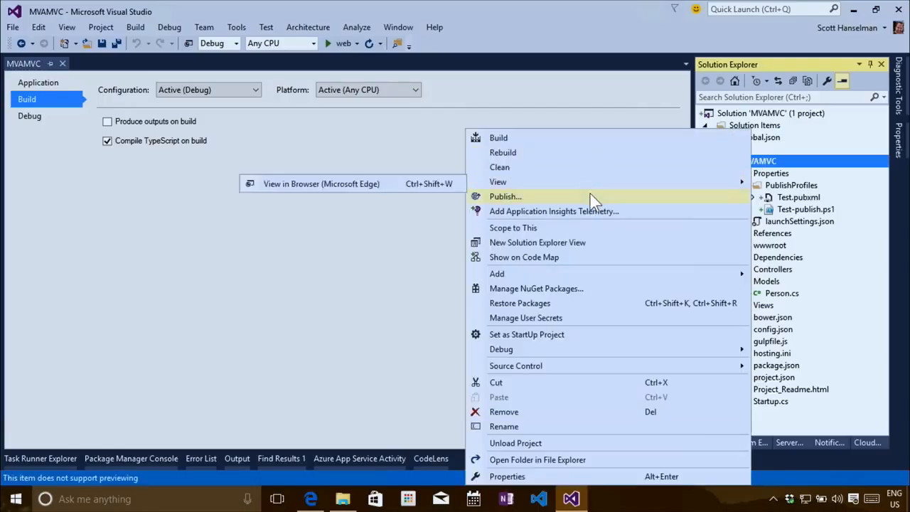
left_click(591, 197)
left_click(264, 177)
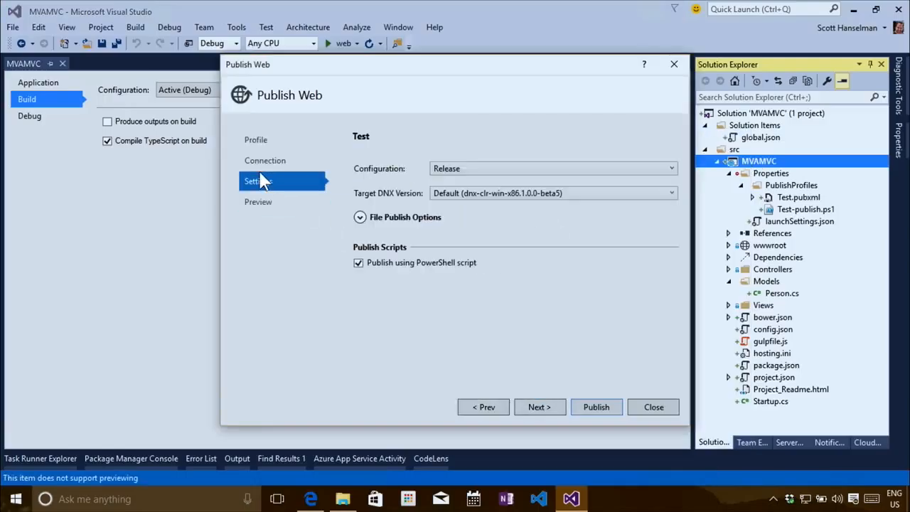
left_click(383, 220)
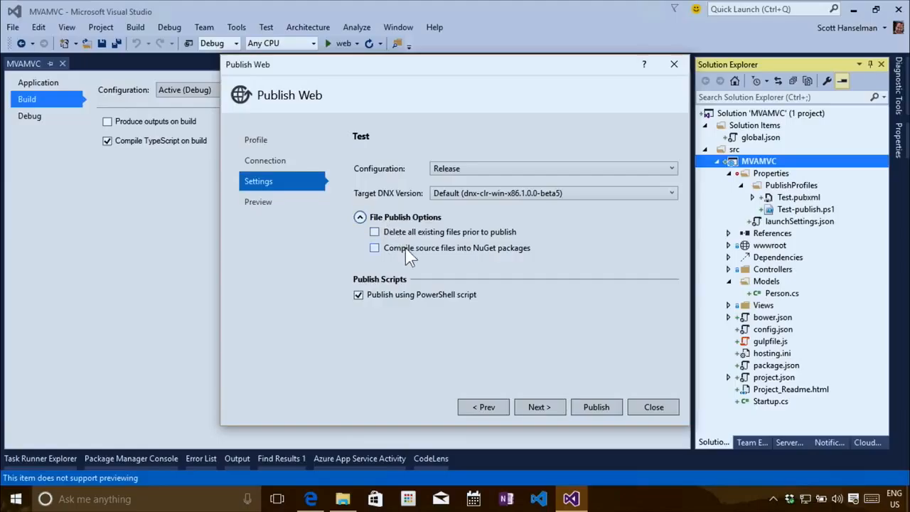
left_click(409, 236)
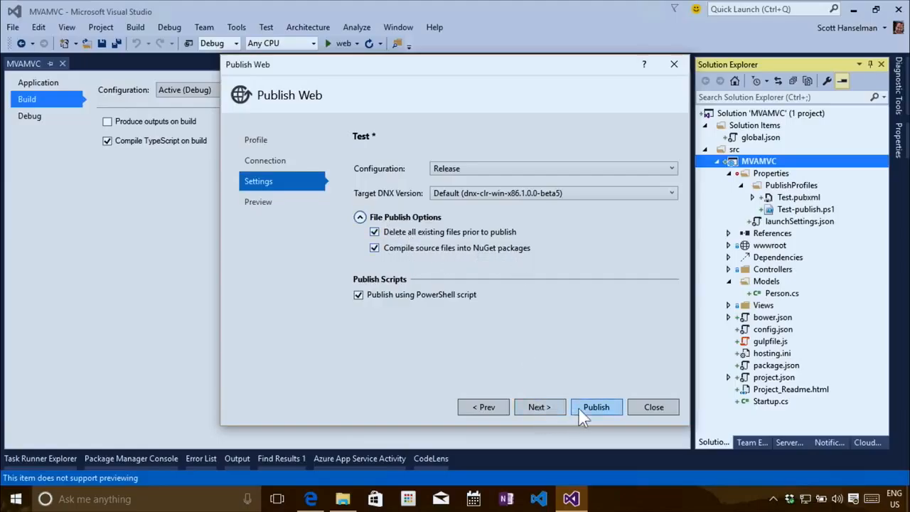
Check the publish destination in the preview, return to the settings and publish with the Test profile
left_click(548, 409)
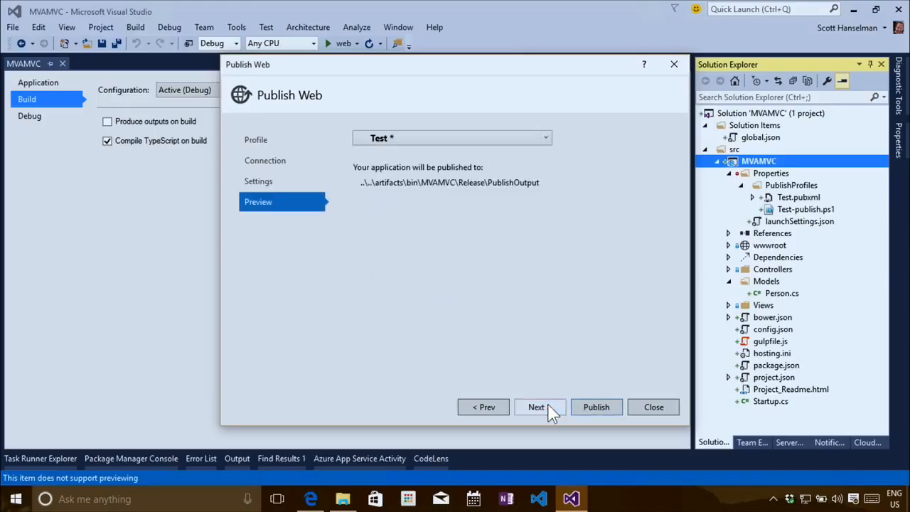
left_click(500, 409)
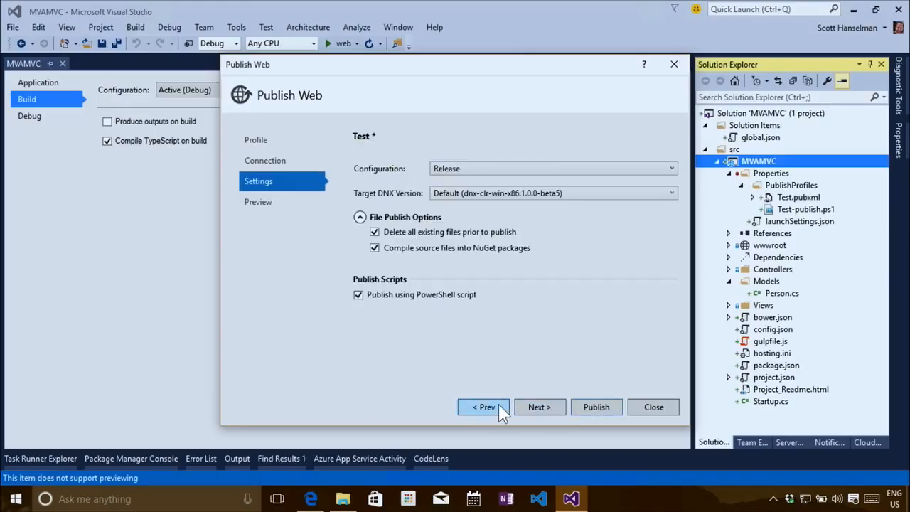
left_click(595, 408)
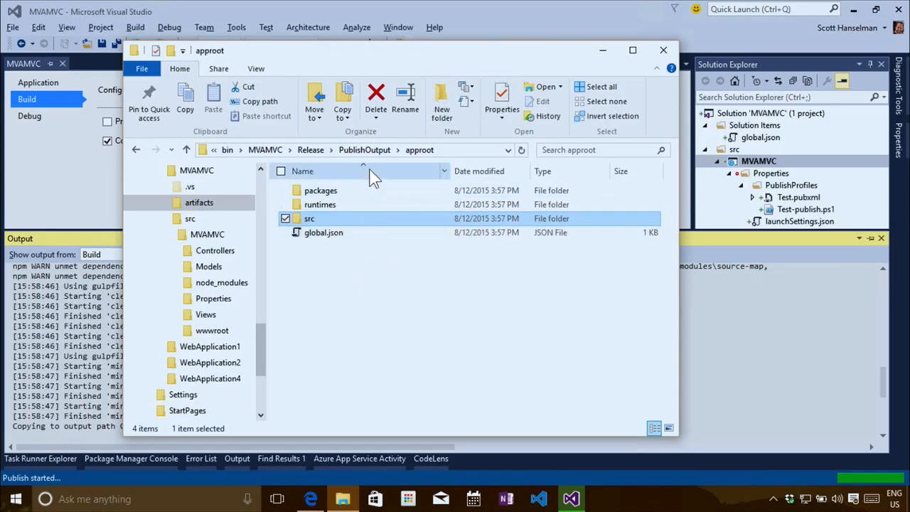
Inspect the republished approot\packages folder and the MVAMVC package's 1.0.0 contents, then return to packages
double_click(320, 192)
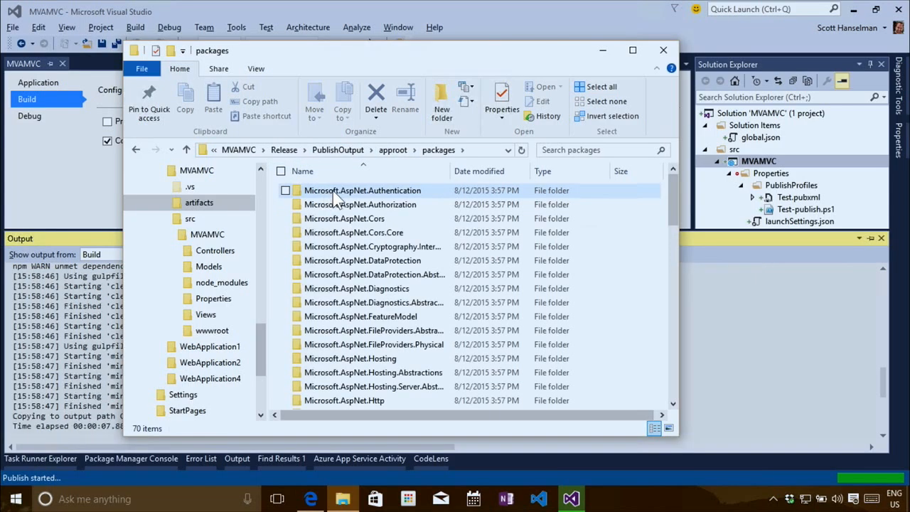
scroll(364, 239, "down", 3)
scroll(363, 235, "down", 8)
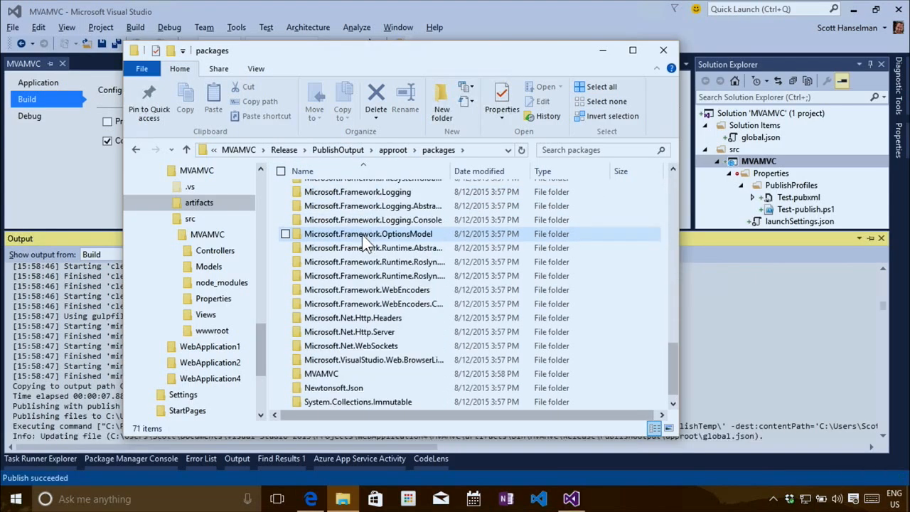
left_click(327, 377)
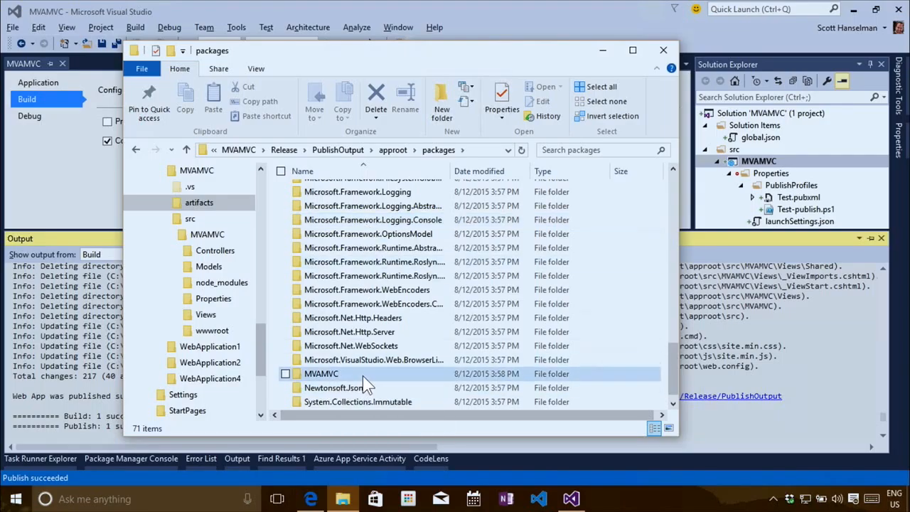
double_click(325, 376)
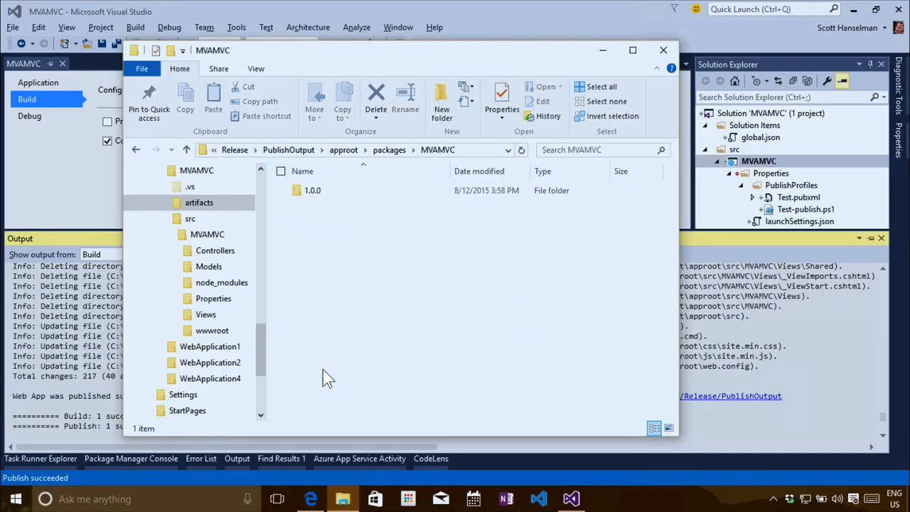
double_click(314, 193)
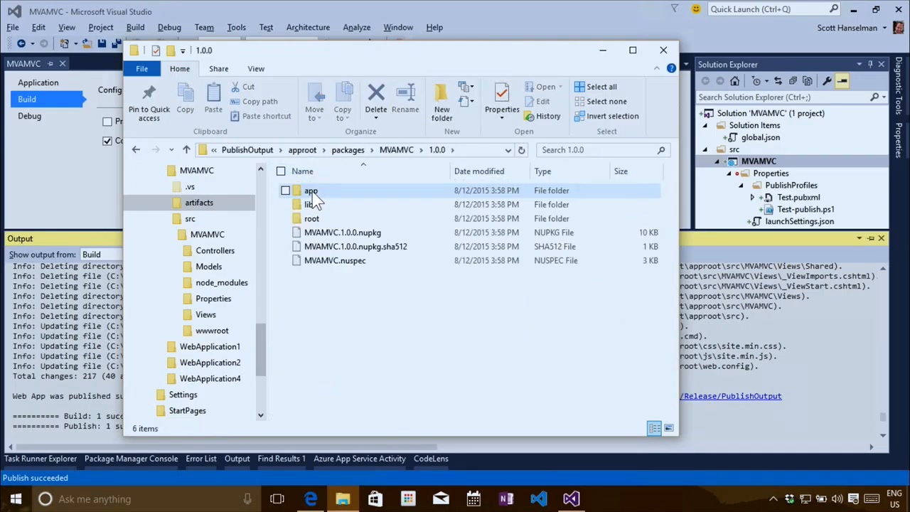
left_click(352, 148)
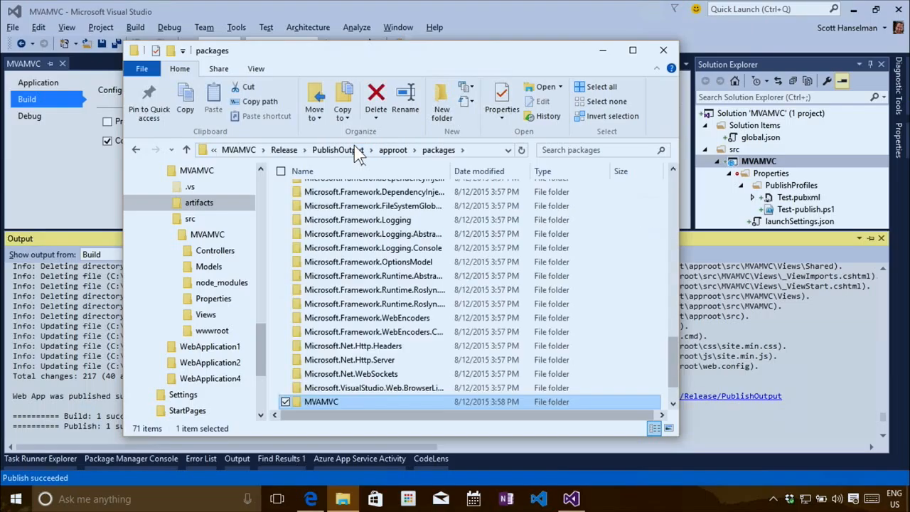
Go up through approot to PublishOutput and review its top-level folders and launch files
left_click(394, 151)
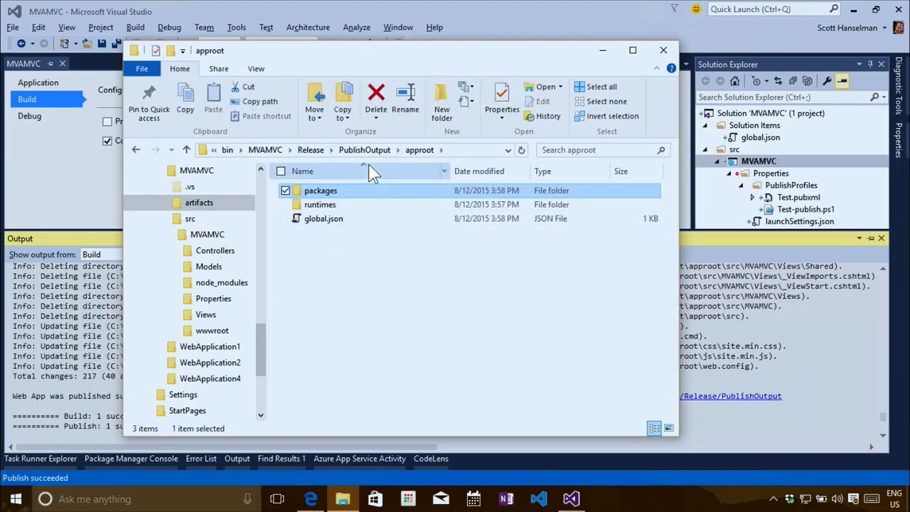
left_click(382, 151)
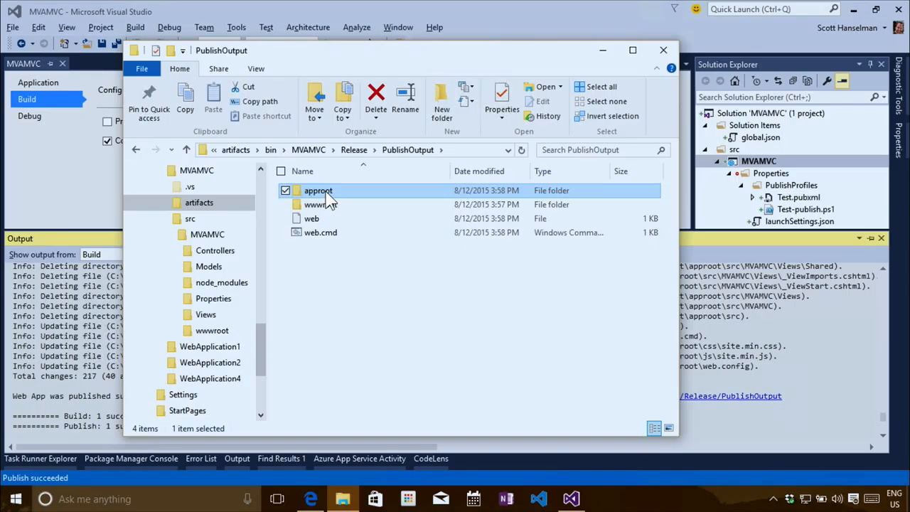
left_click_drag(347, 271, 311, 189)
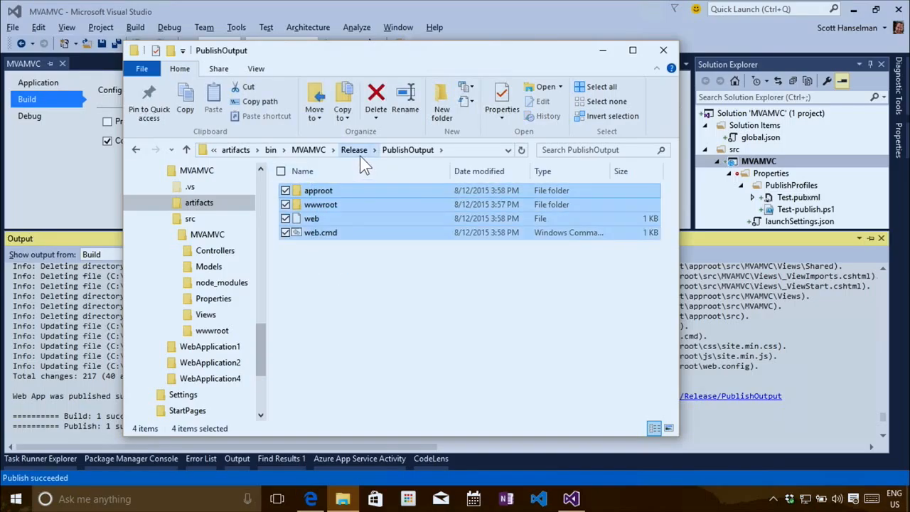
left_click(339, 259)
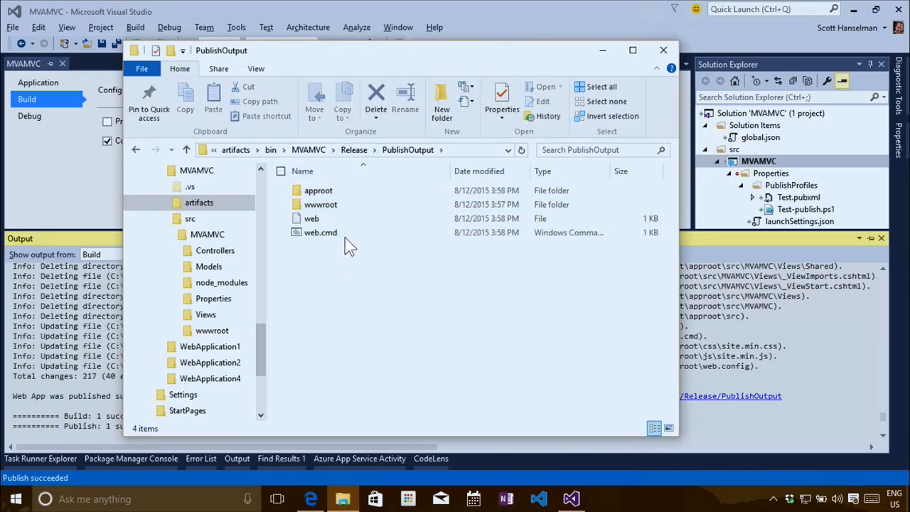
Examine the contents of approot and of wwwroot with its web.config file, and return to PublishOutput
double_click(318, 192)
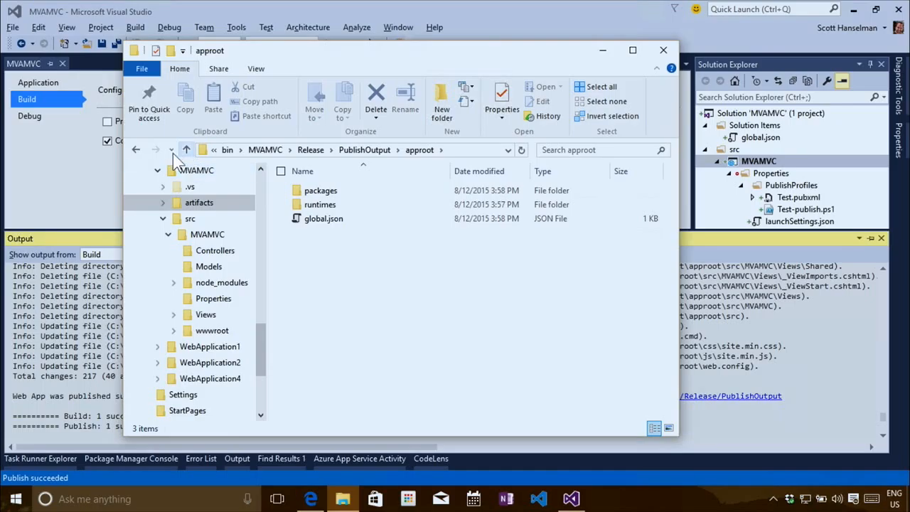
left_click(139, 149)
left_click(310, 203)
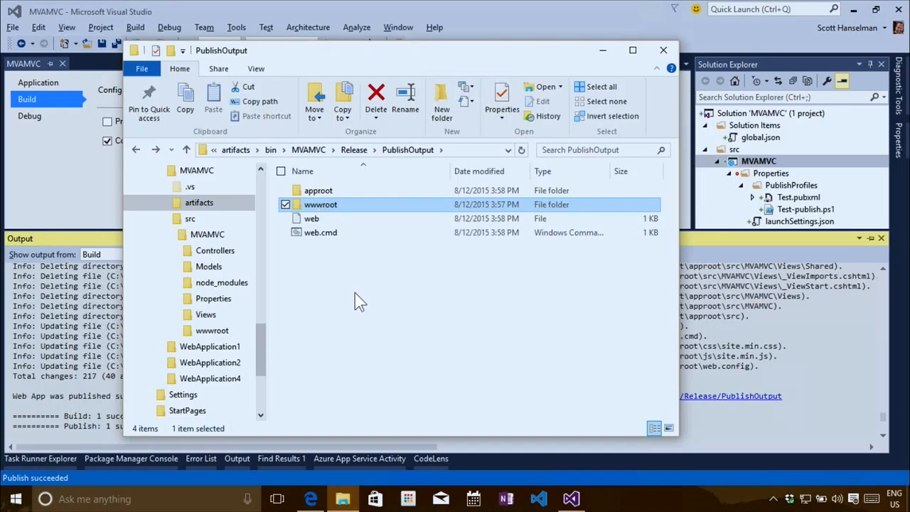
double_click(322, 204)
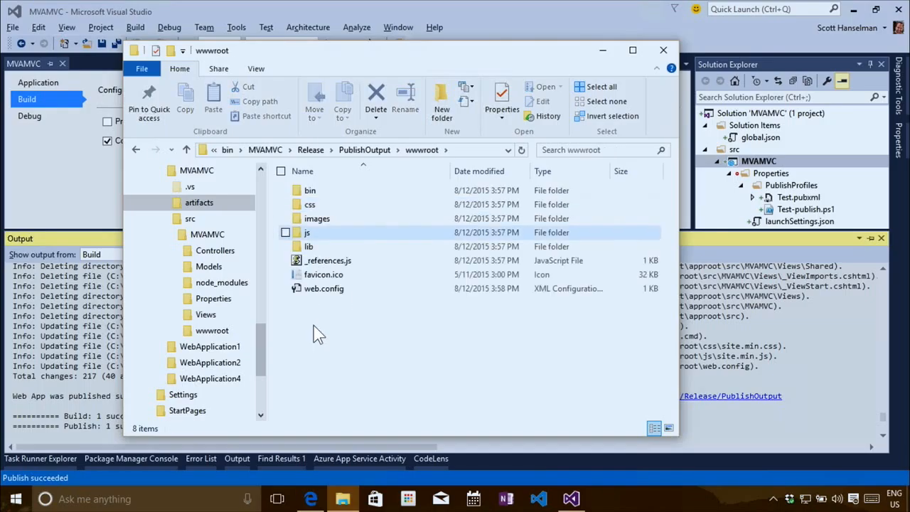
left_click(317, 293)
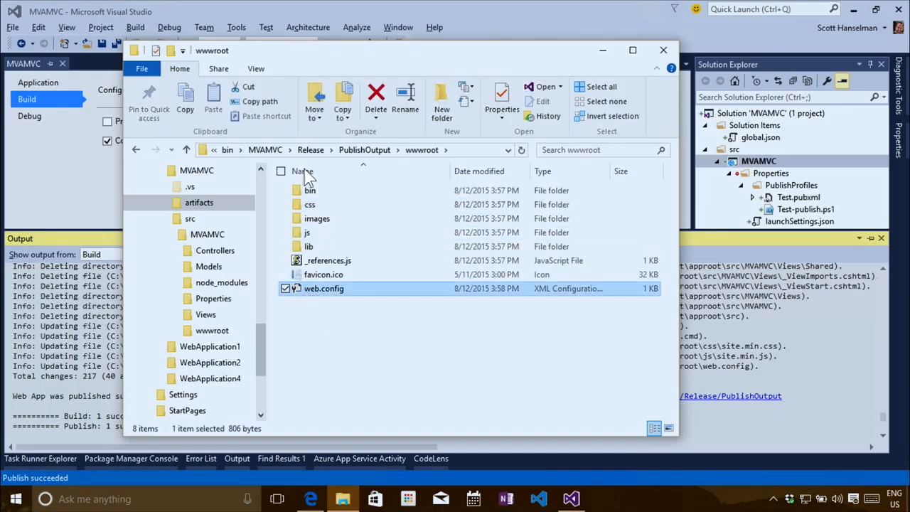
left_click(354, 150)
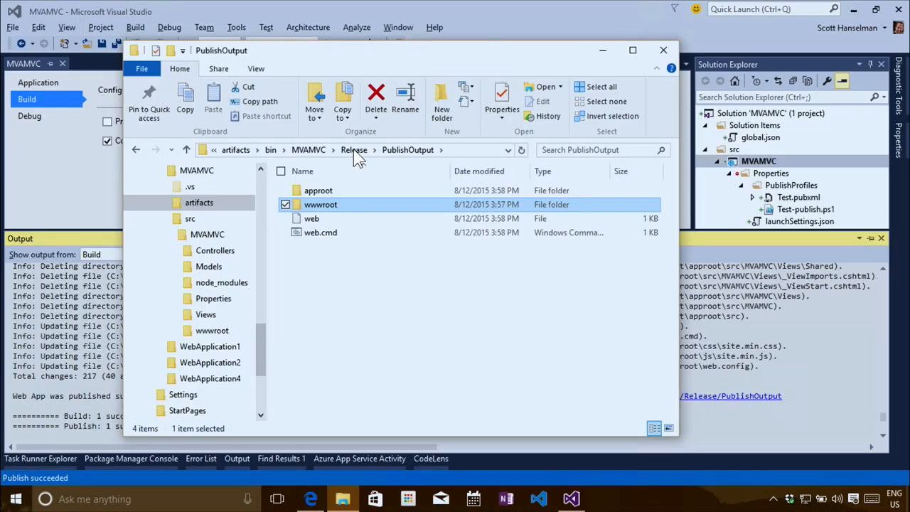
Minimize Visual Studio, close the leftover Edge browser window and try to launch web.cmd from PublishOutput
left_click(559, 30)
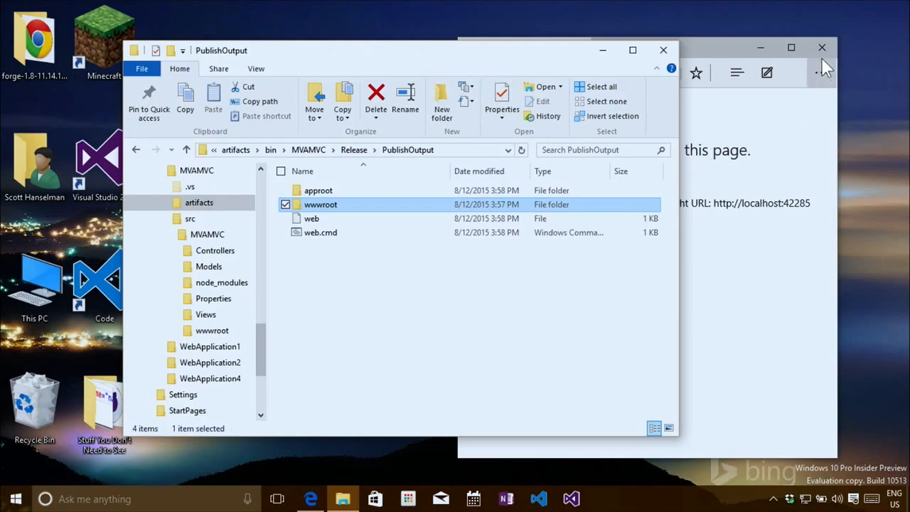
left_click(822, 55)
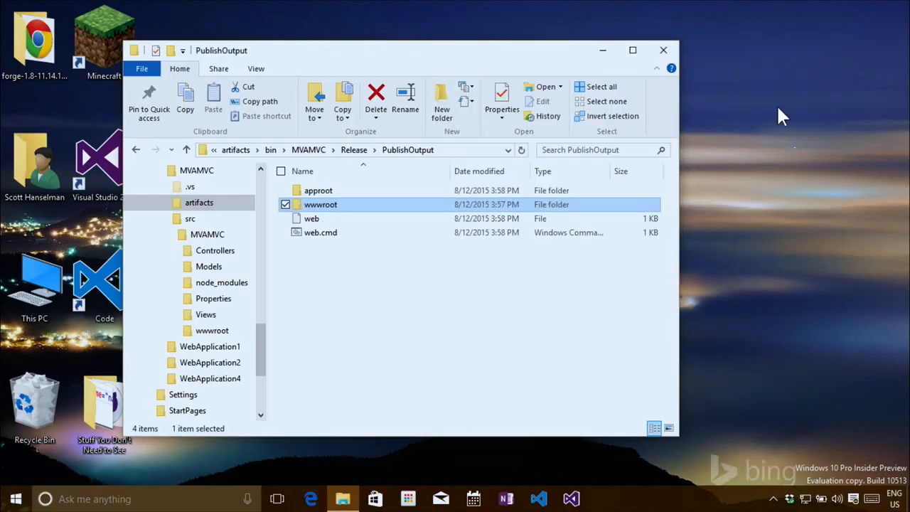
double_click(307, 234)
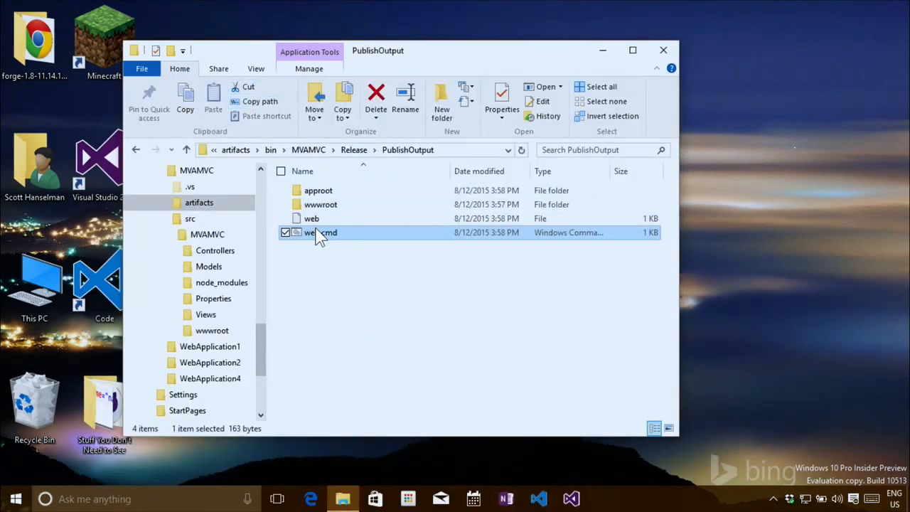
double_click(317, 235)
Open the Developer Command Prompt for VS2015
left_click(455, 153)
key("super")
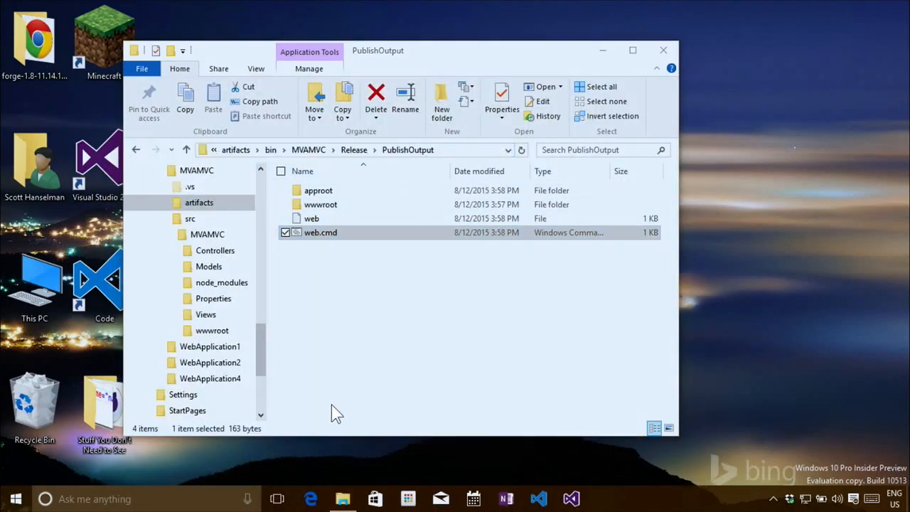
type("dev")
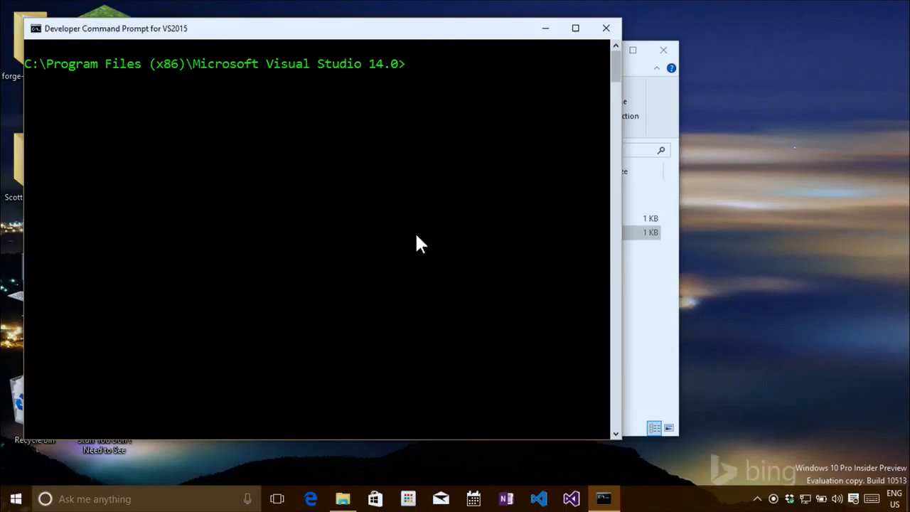
Copy the PublishOutput folder path from File Explorer and change the command prompt's directory to it with cd
left_click(650, 139)
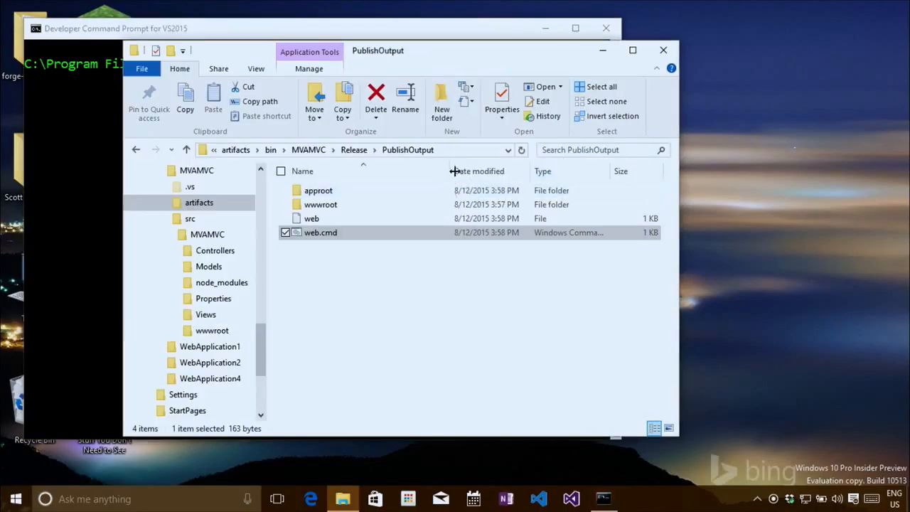
left_click(445, 150)
key("ctrl+c")
key("alt+Tab")
type("cd")
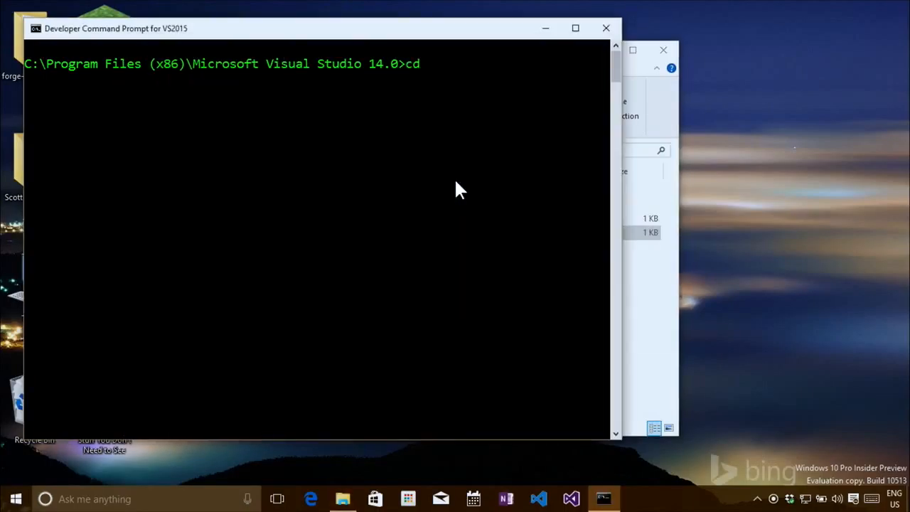
key("ctrl+v")
key("Return")
Try to start the published application with the web command, examine its output and close the command prompt
type("web")
key("Return")
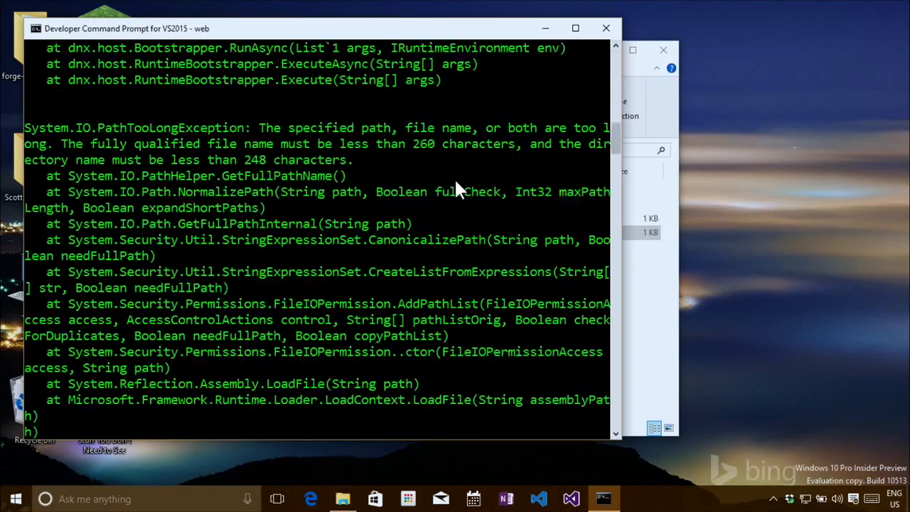
scroll(455, 190, "up", 4)
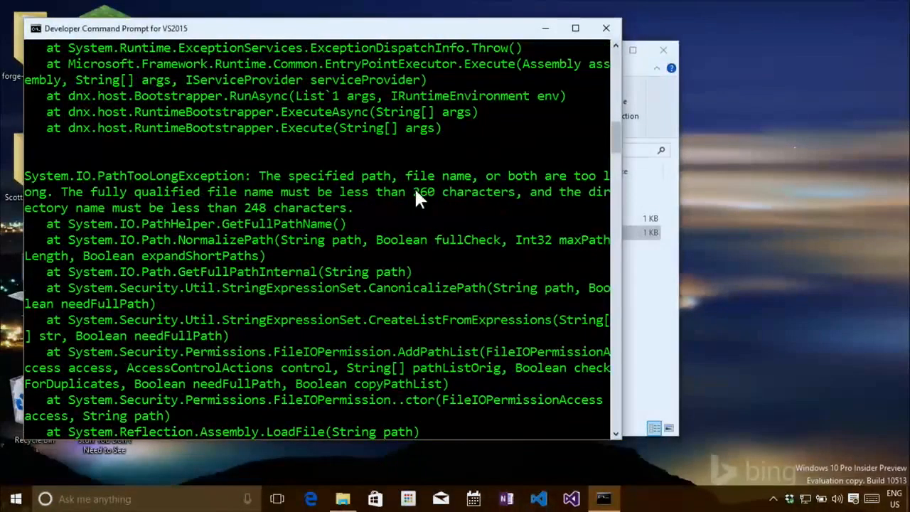
left_click(605, 28)
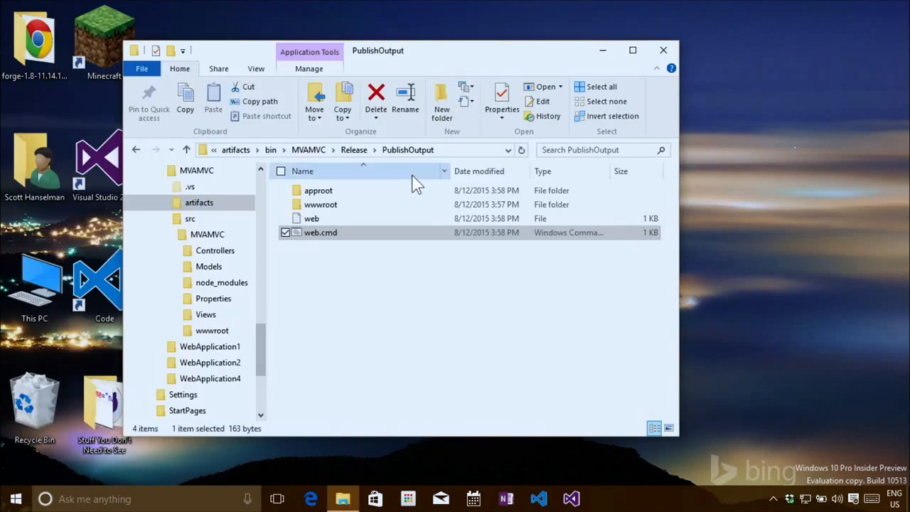
Maximize File Explorer and examine the full path of the PublishOutput folder
left_click(459, 151)
double_click(449, 46)
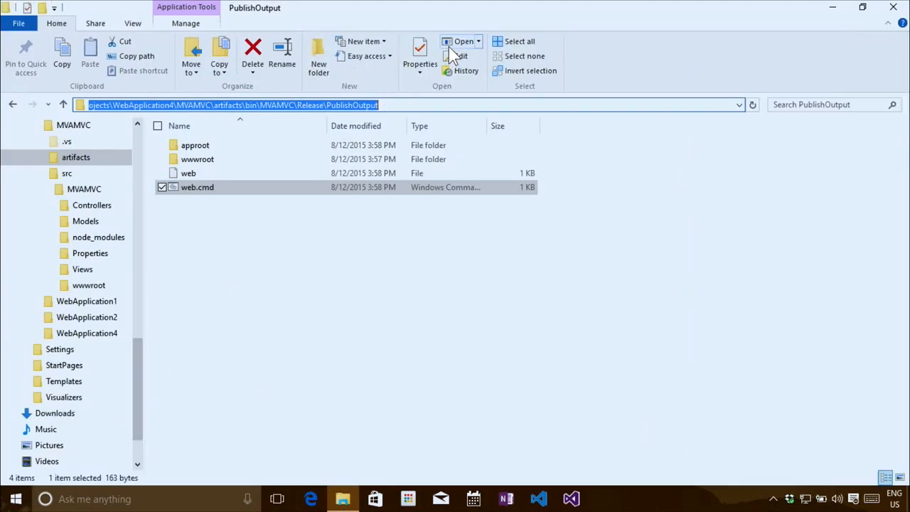
left_click(421, 104)
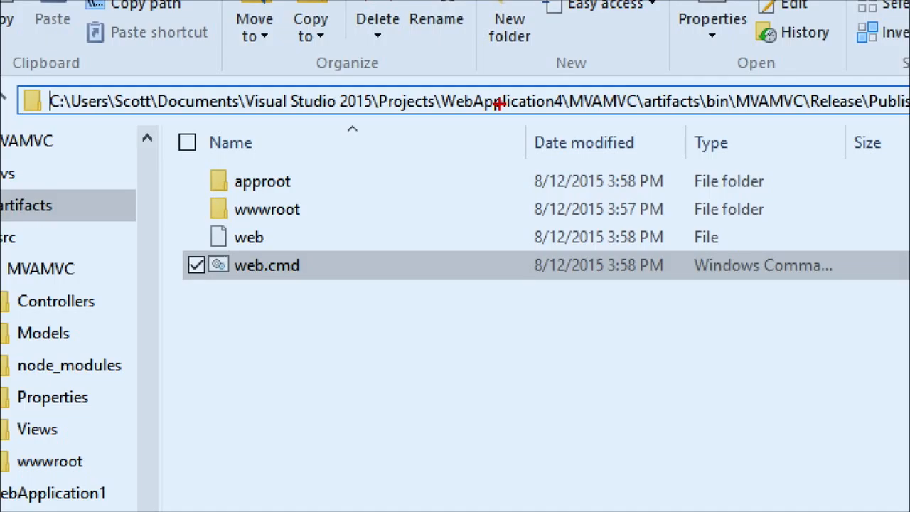
key("Escape")
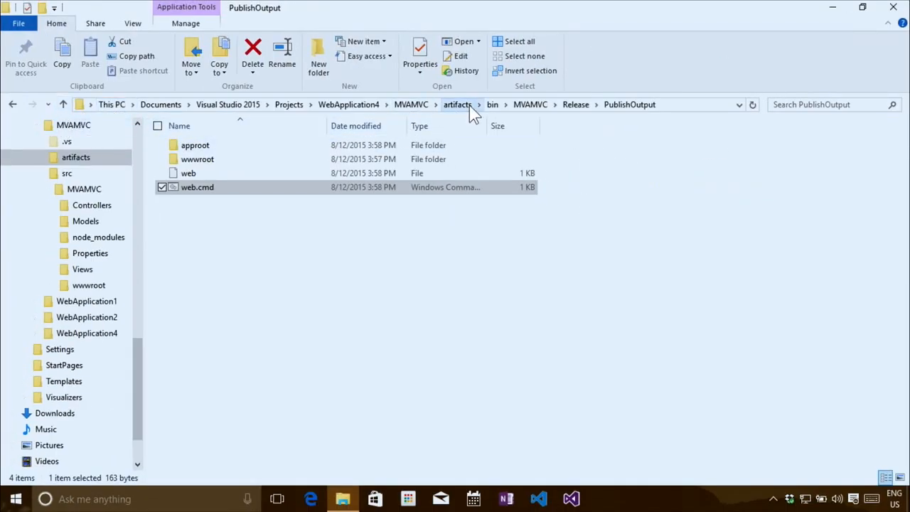
Go up to the Release folder, shrink and reposition the File Explorer window, and move the PublishOutput folder onto the desktop
left_click(576, 105)
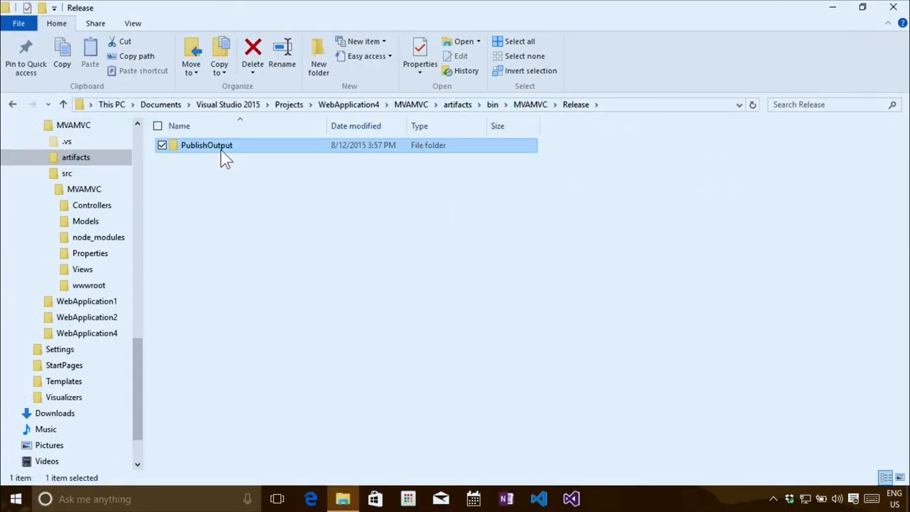
left_click(863, 7)
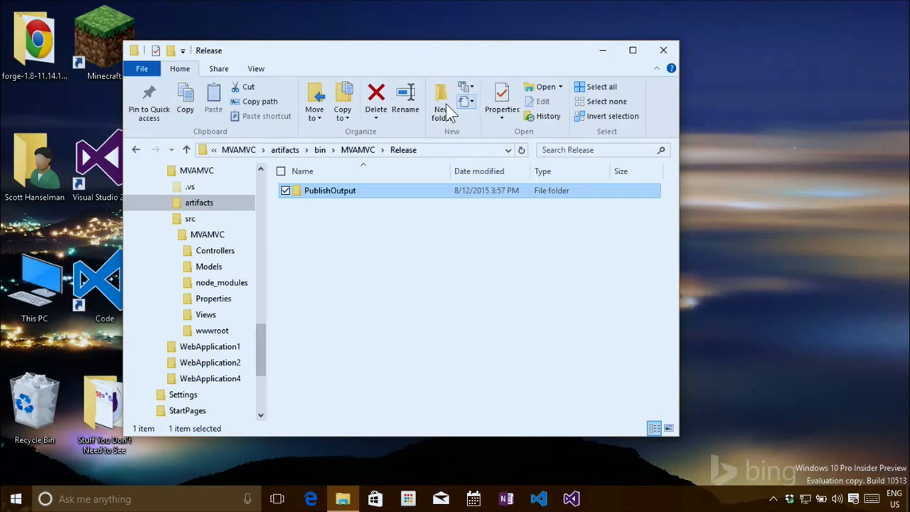
left_click_drag(393, 50, 617, 61)
left_click_drag(532, 198, 242, 187)
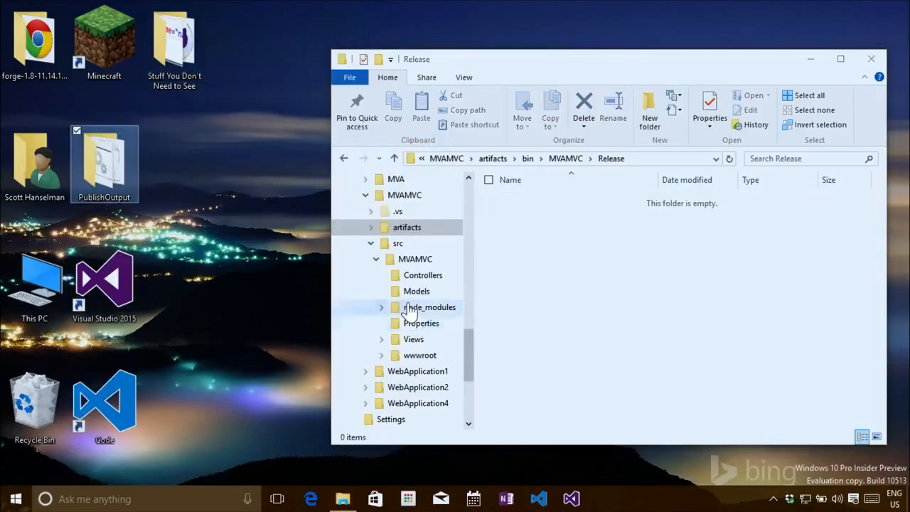
Open the Developer Command Prompt for VS2015 and change its directory to the PublishOutput folder on the desktop
key("super")
type("dev")
key("Return")
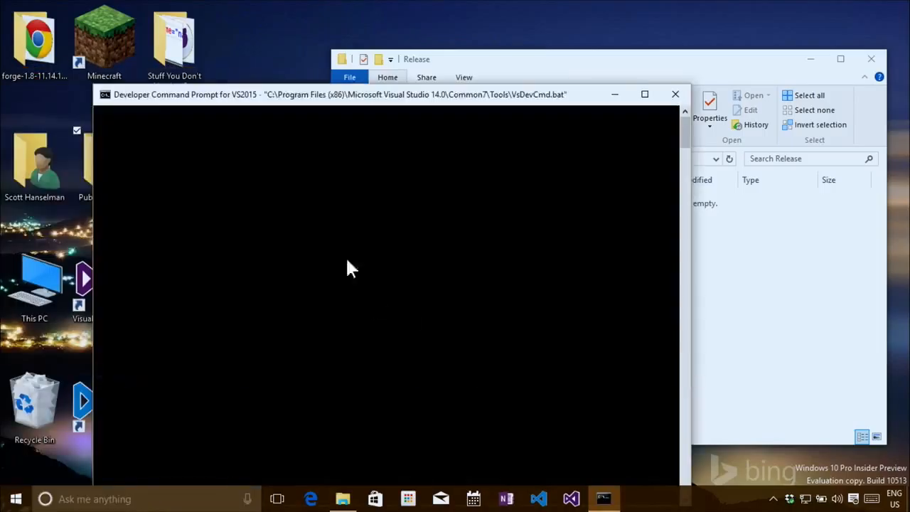
left_click_drag(338, 96, 517, 86)
type("desktop")
key("Return")
type("cd P")
key("Tab")
key("Return")
List the contents of the PublishOutput folder with dir and reposition the command prompt window
type("dr")
key("Return")
type("cd approot")
key("Return")
type("dir")
key("Return")
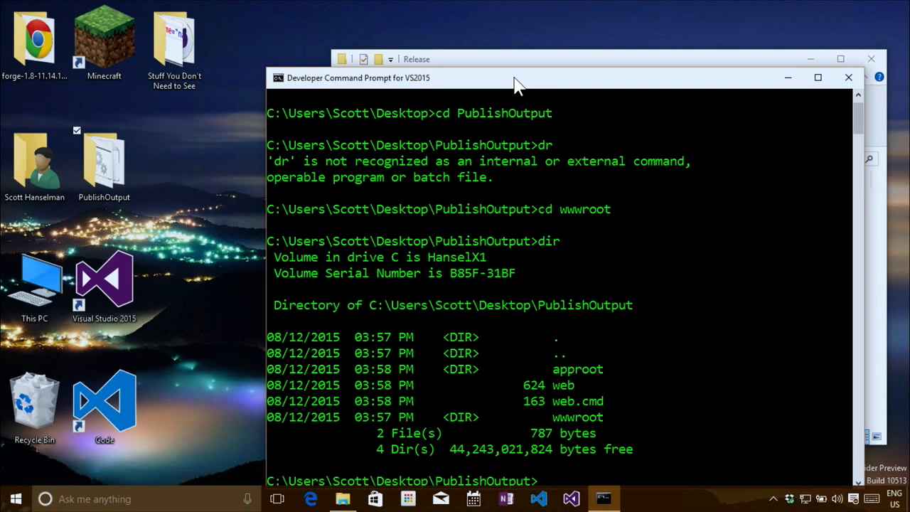
left_click_drag(514, 79, 459, 109)
scroll(487, 190, "down", 2)
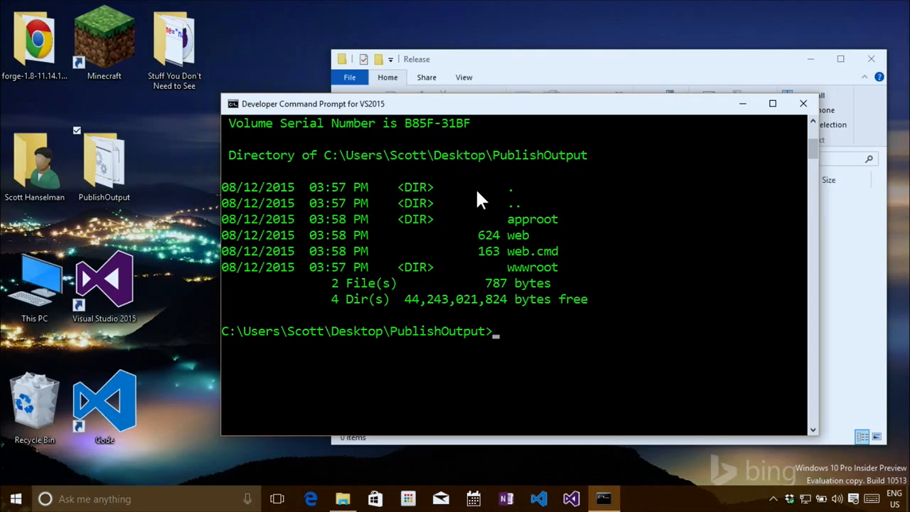
Separate the two overlapping windows, list the folder again with dir and start the published application with the web command
left_click_drag(514, 59, 566, 50)
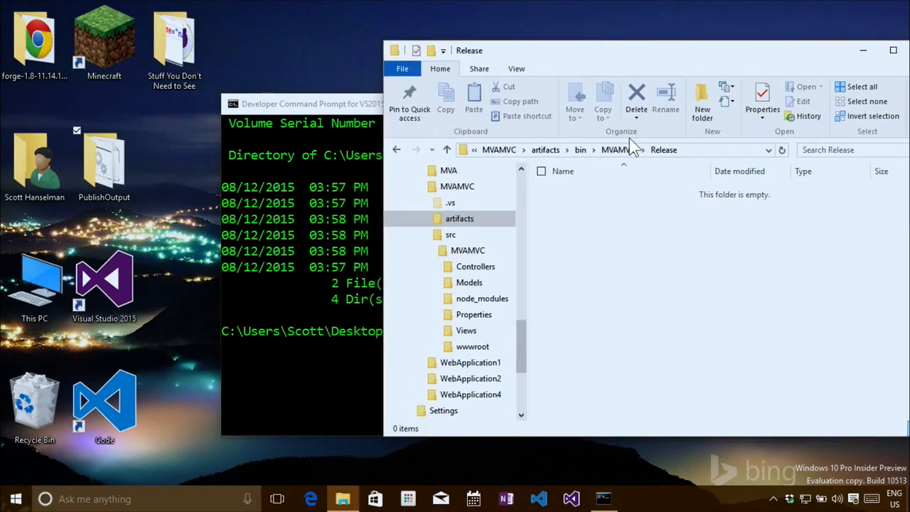
left_click_drag(302, 108, 281, 110)
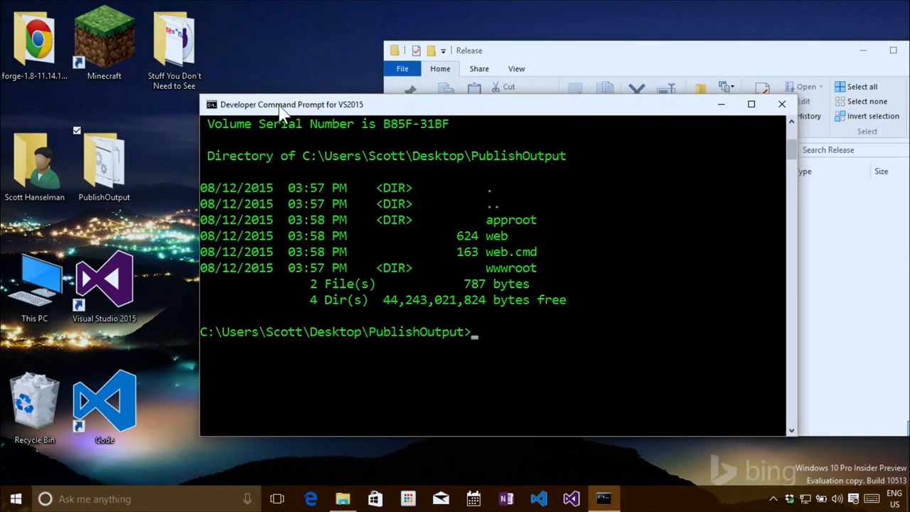
type("dir")
key("Return")
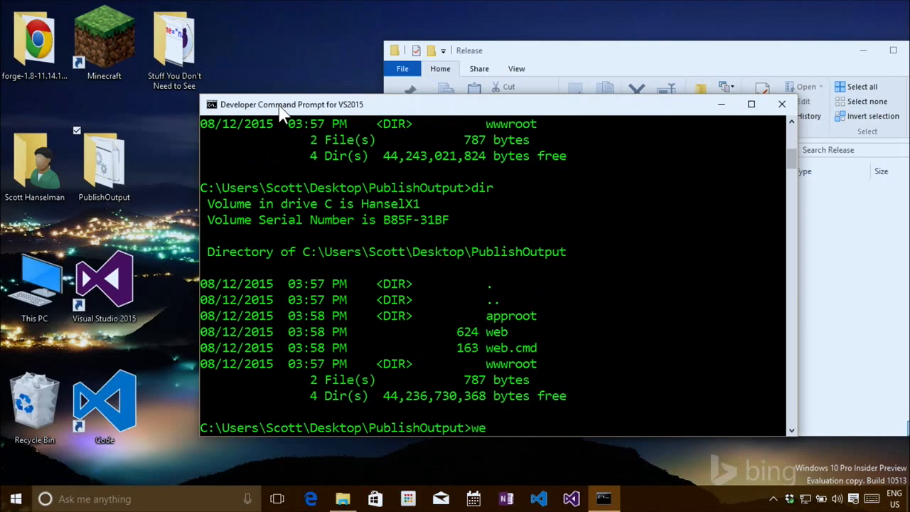
type("web")
key("Return")
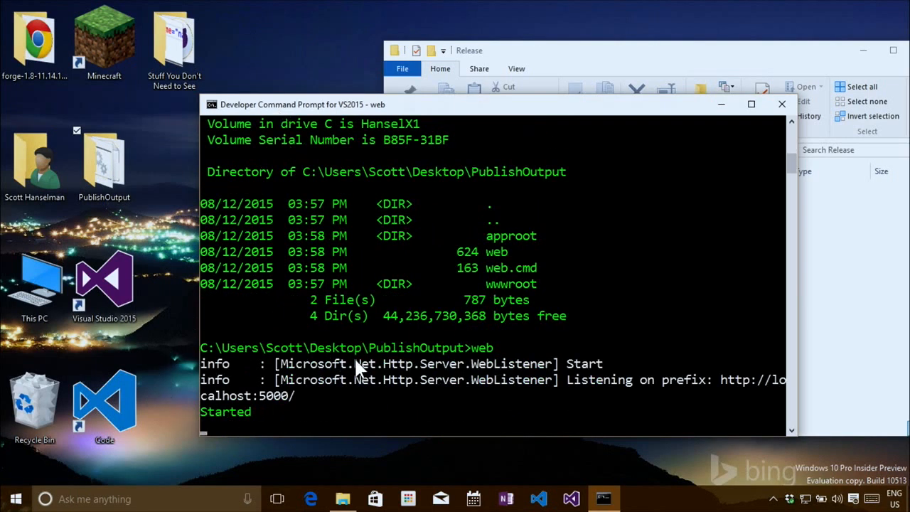
Load localhost:5000 in Microsoft Edge, widen the browser and arrange it beside the command prompt
left_click(310, 499)
type("localhost:5000/")
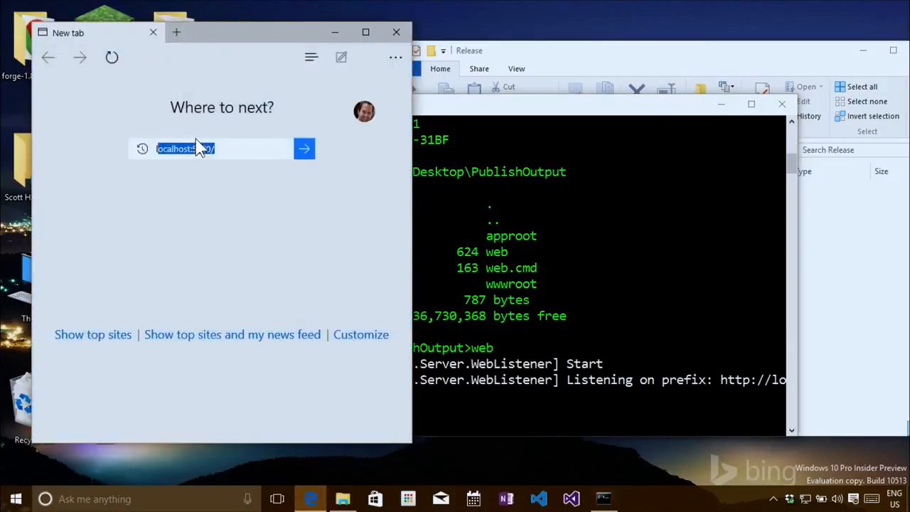
key("Return")
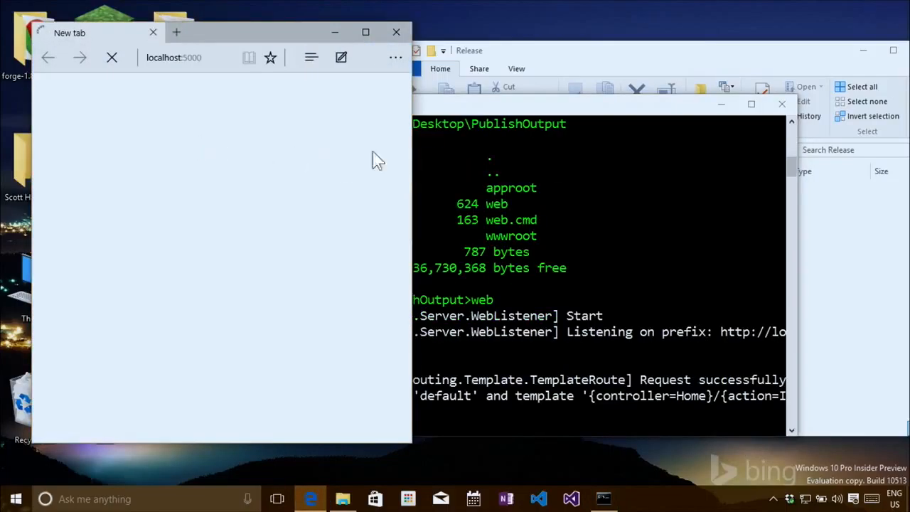
left_click_drag(414, 142, 504, 139)
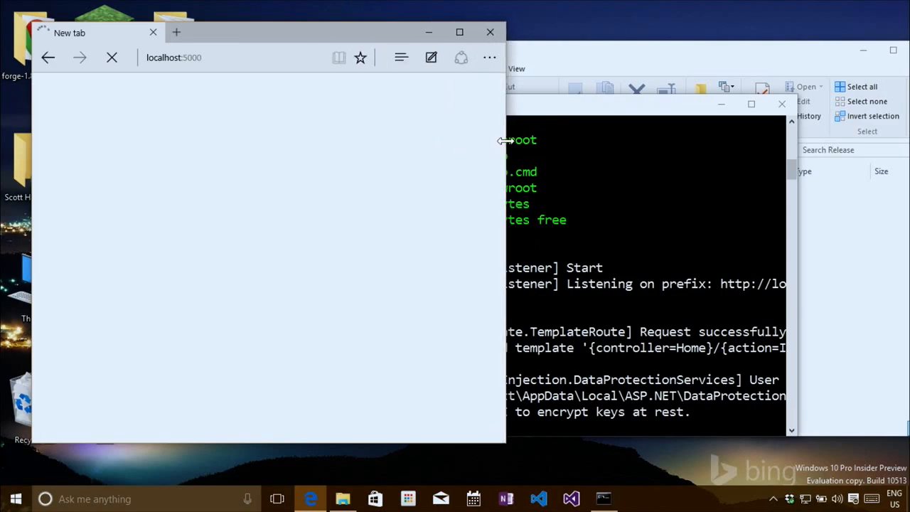
left_click_drag(543, 116, 636, 112)
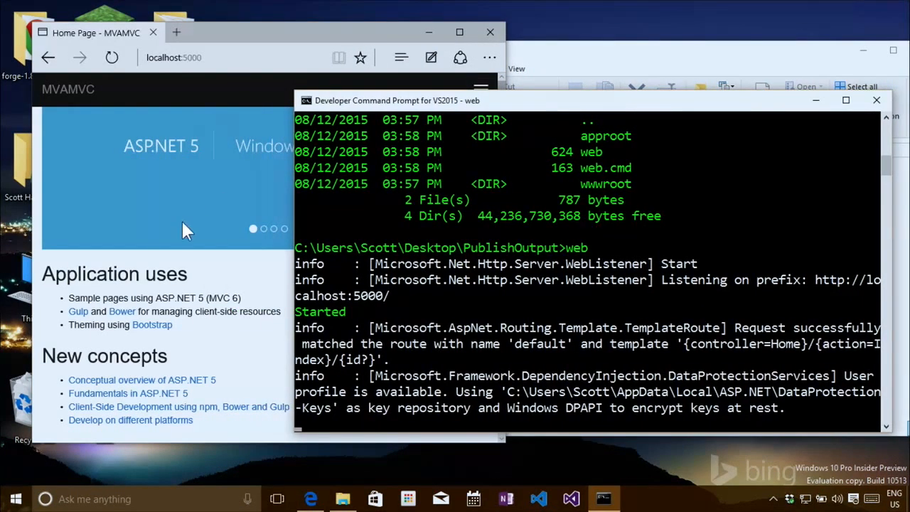
View the running site's About page and reposition the command prompt to examine its request log
left_click(214, 265)
left_click(481, 89)
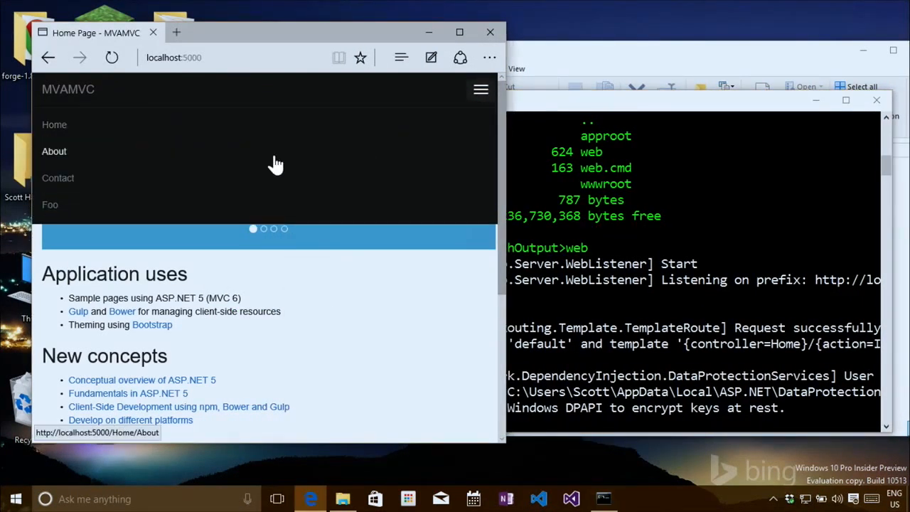
left_click(53, 154)
left_click_drag(535, 109, 518, 143)
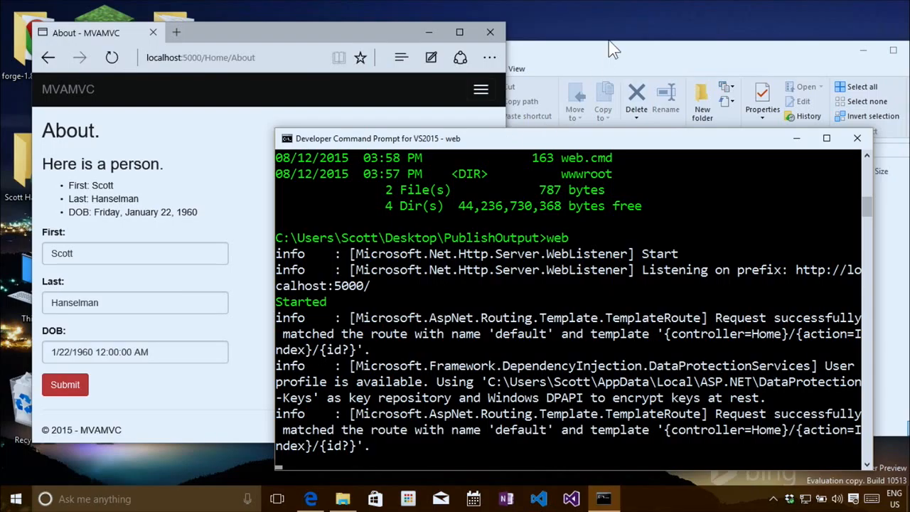
Close the command prompt and the browser, and move the desktop's PublishOutput folder to the Recycle Bin
left_click(857, 138)
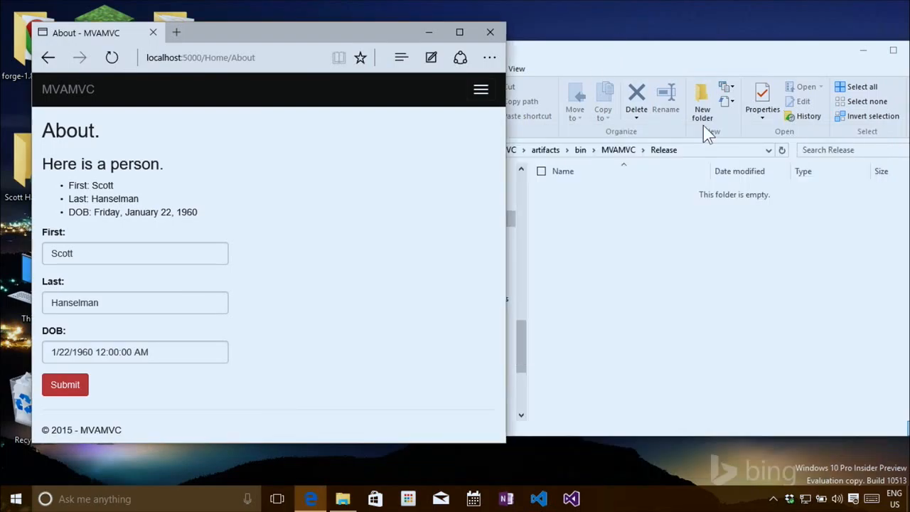
left_click(490, 32)
left_click_drag(93, 163, 27, 397)
Maximize File Explorer, go up to the WebApplication4 folder and open the recent MVAMVC.sln solution in Visual Studio 2015
left_click_drag(508, 56, 351, 66)
double_click(352, 66)
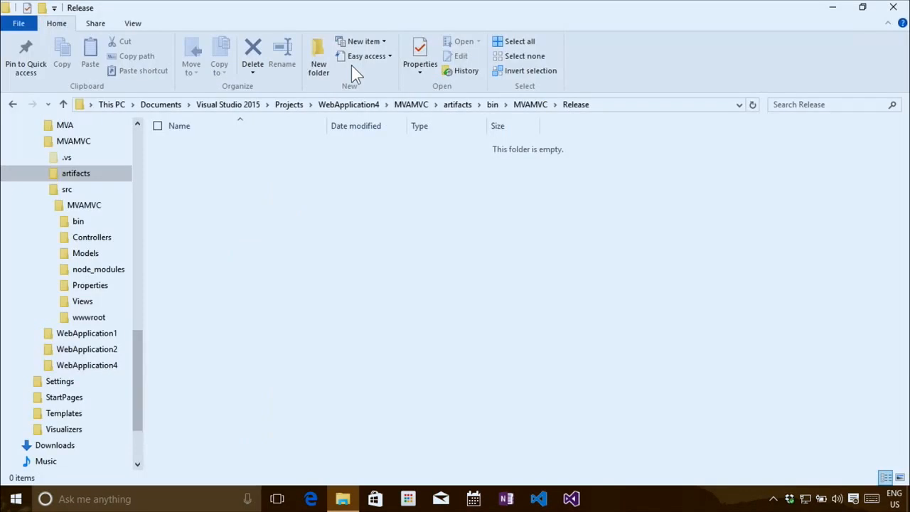
left_click(372, 107)
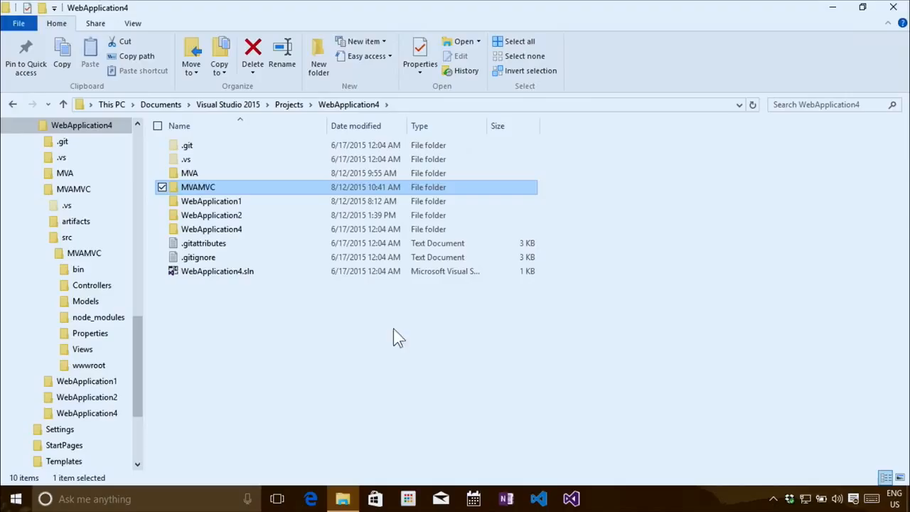
right_click(571, 499)
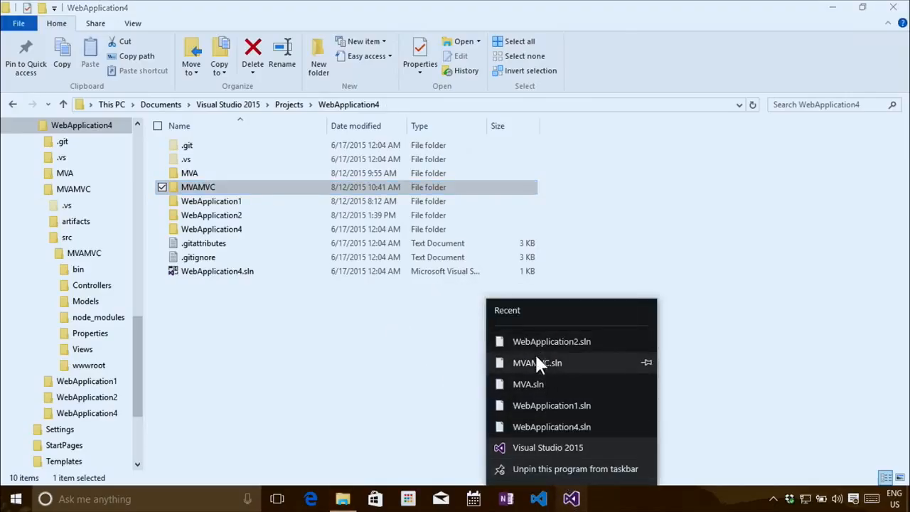
left_click(538, 364)
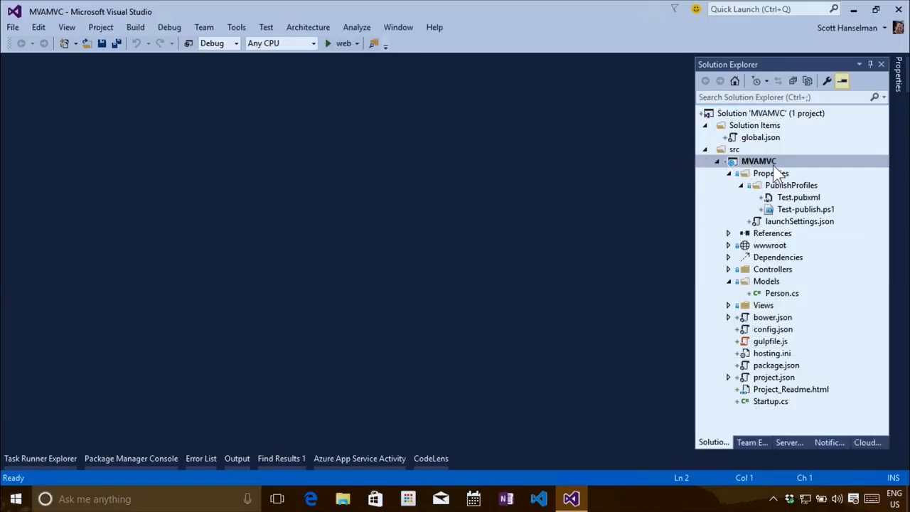
Start publishing the MVAMVC project and choose Microsoft Azure Web Apps as the publish target in its profile settings
right_click(773, 163)
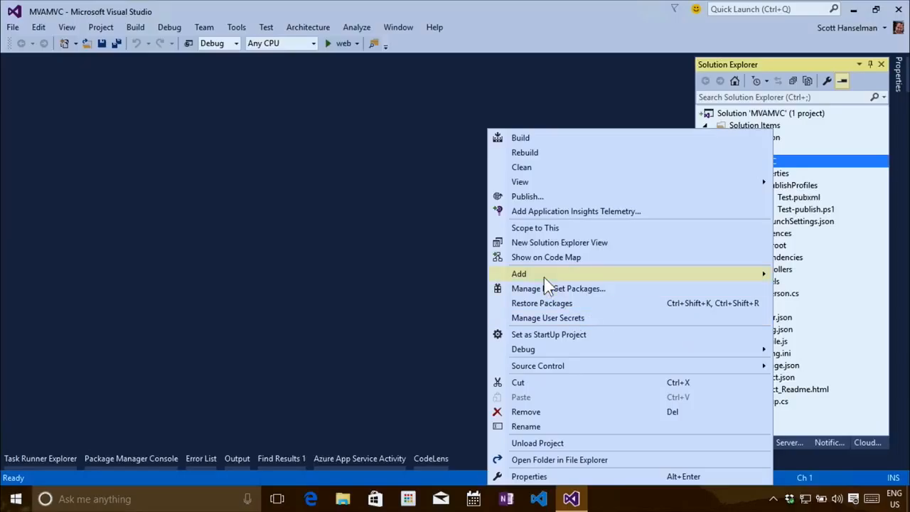
mouse_move(545, 278)
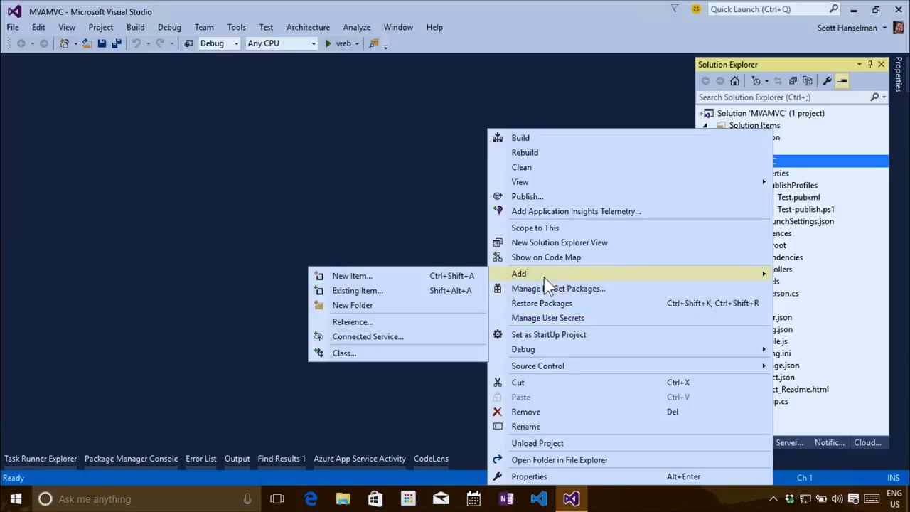
left_click(510, 198)
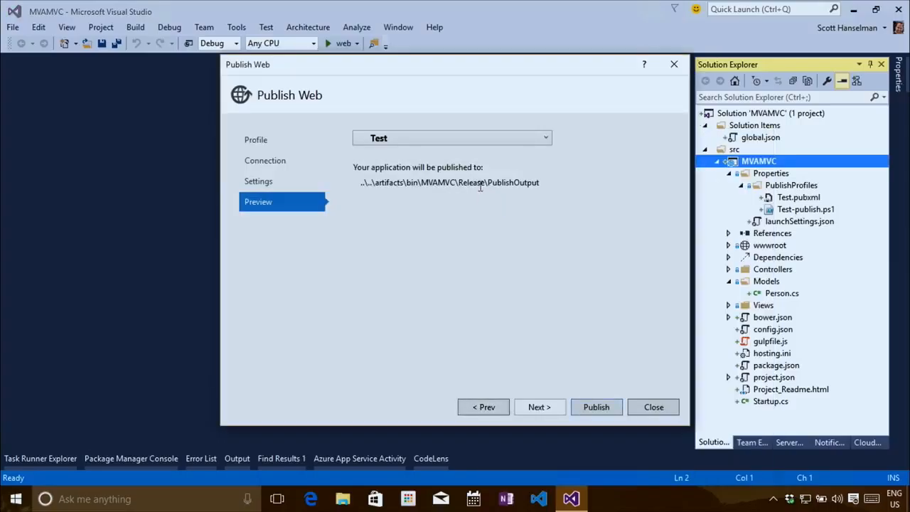
left_click(276, 150)
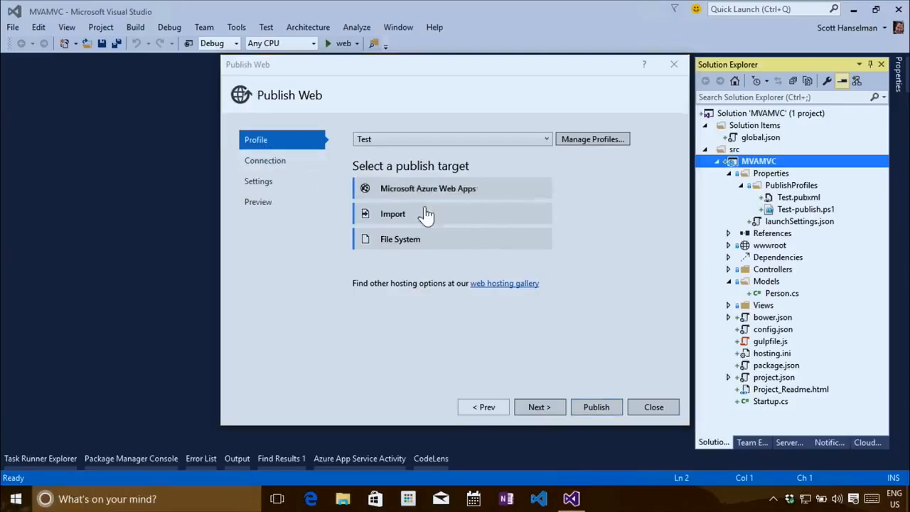
left_click(497, 197)
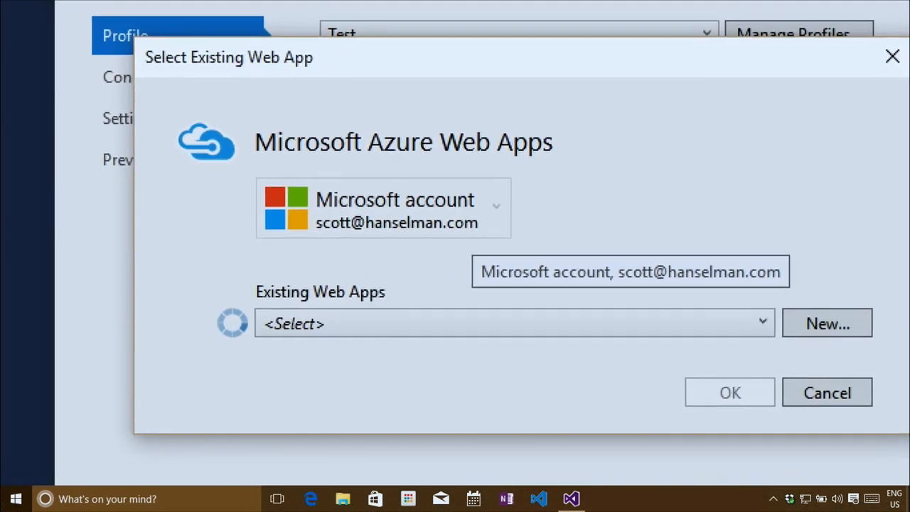
Examine the Microsoft account and the Existing Web Apps selection in the Select Existing Web App dialog
left_click(398, 221)
mouse_move(481, 167)
left_mouse_down()
mouse_move(211, 175)
mouse_move(602, 209)
mouse_move(369, 136)
left_mouse_up()
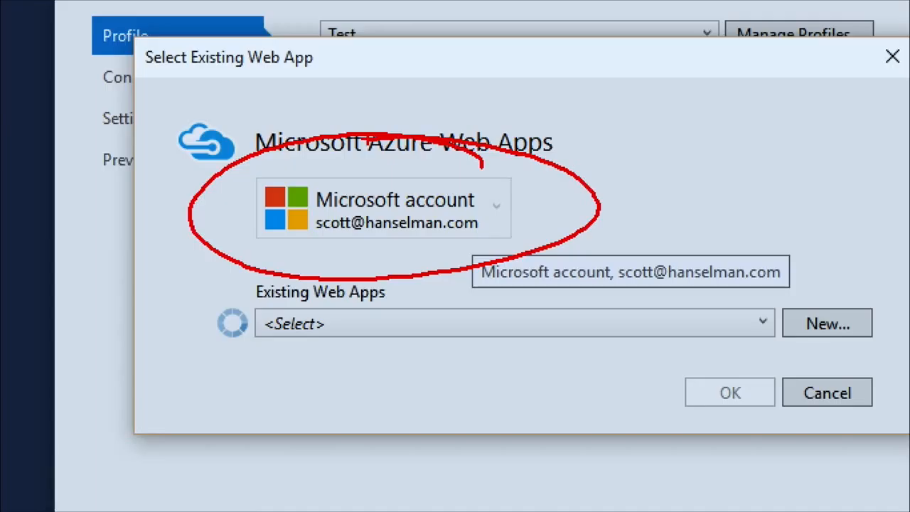
key("Escape")
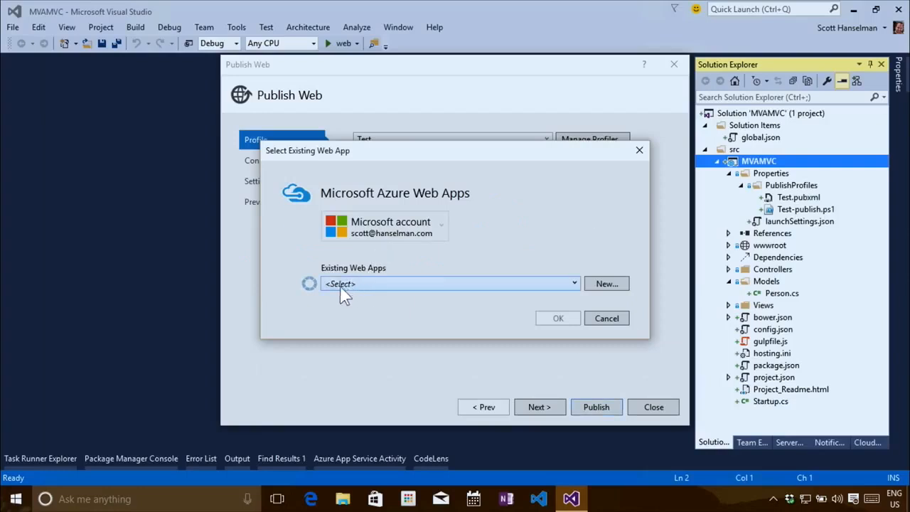
key("ctrl+1")
mouse_move(444, 223)
left_mouse_down()
mouse_move(278, 346)
mouse_move(377, 207)
left_mouse_up()
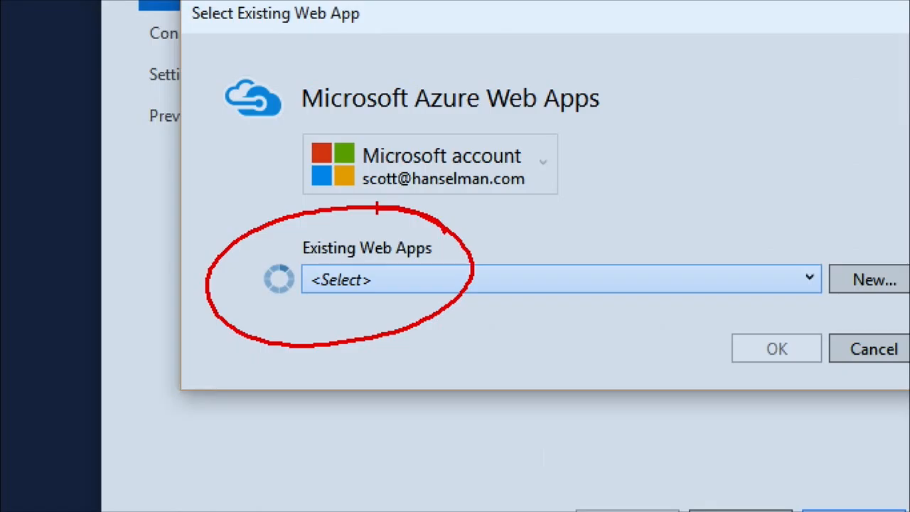
key("Escape")
Search the web for "azure trial" in Microsoft Edge and maximize the browser window
left_click(307, 498)
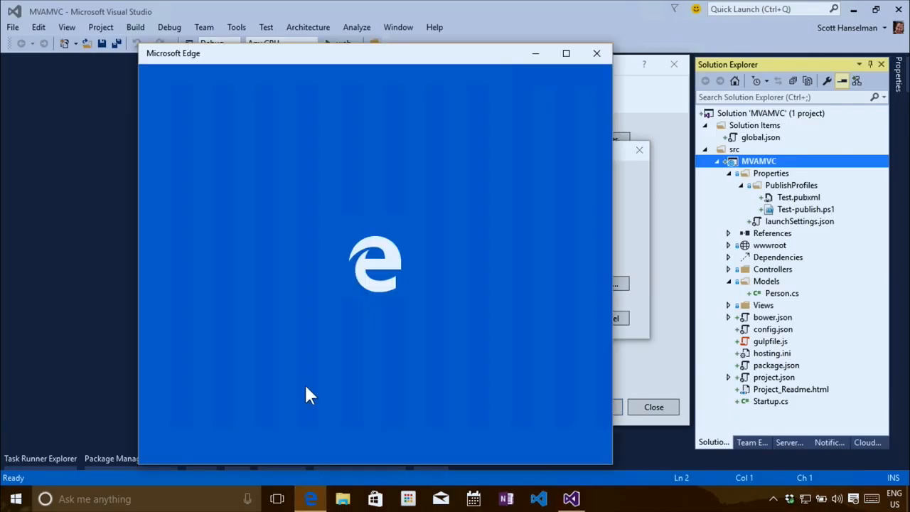
type("azure trial")
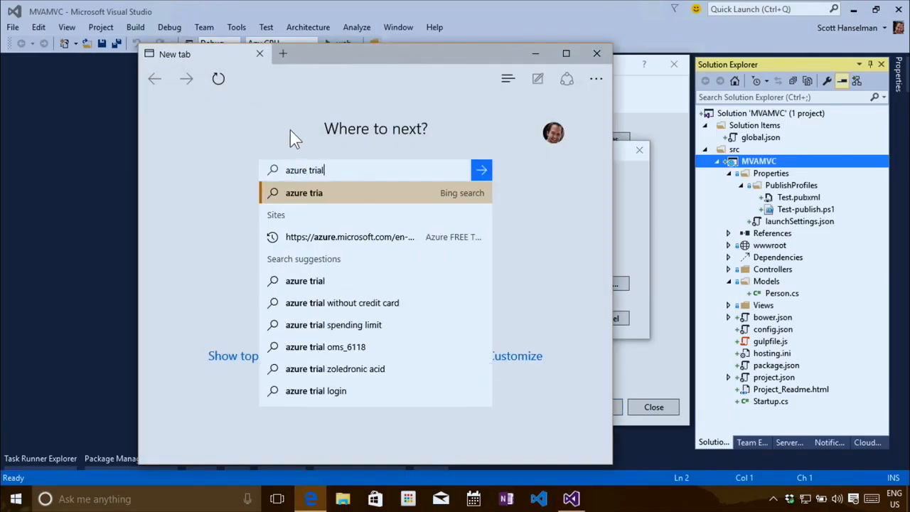
key("Return")
key("super+Up")
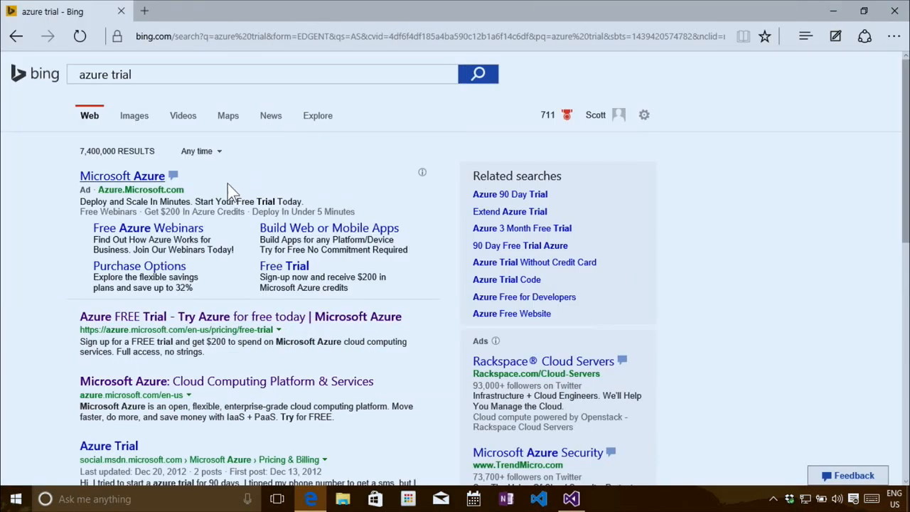
Open the Microsoft Azure search result, go to its free trial page and highlight the $200 sign-up offer
left_click(142, 177)
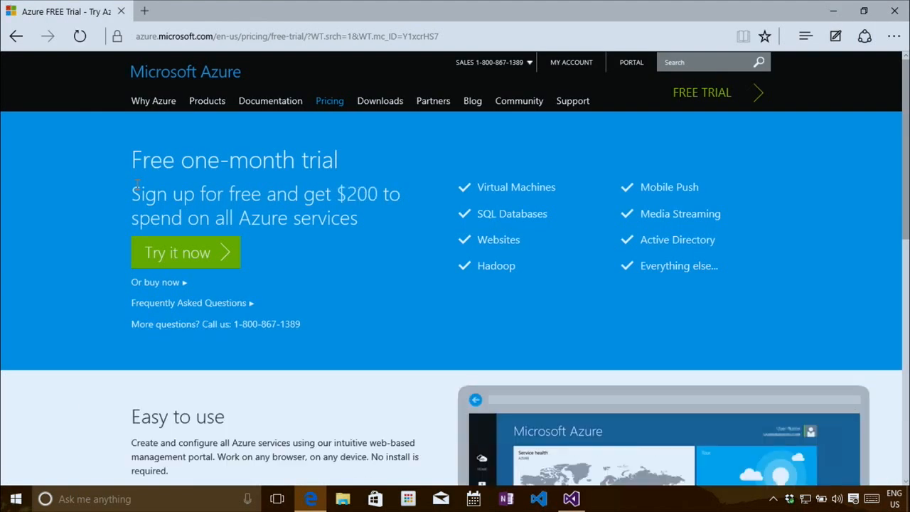
left_click(709, 100)
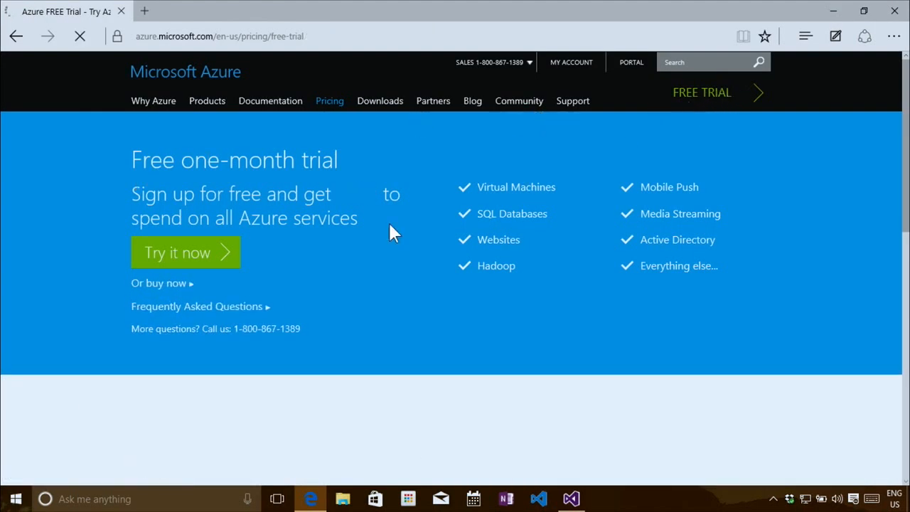
left_click_drag(132, 193, 355, 217)
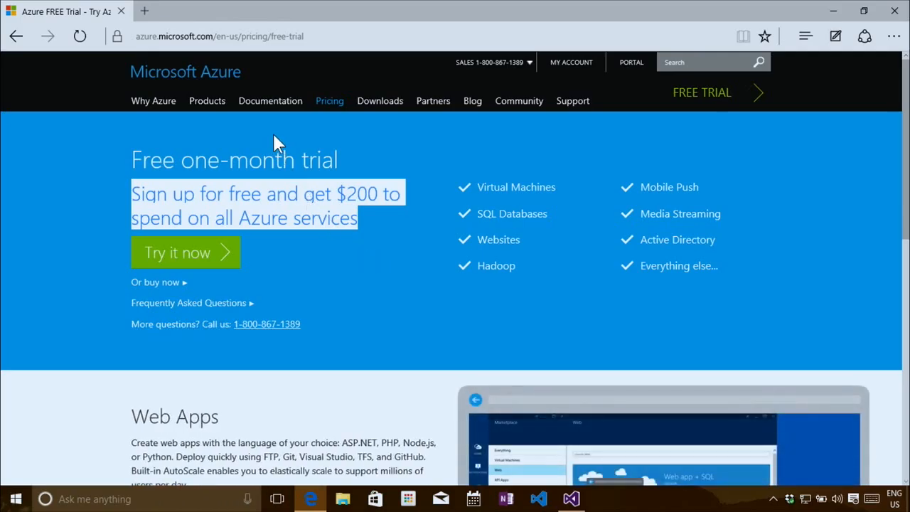
Go to the try.azurewebsites.net site in the current browser tab
left_click(127, 38)
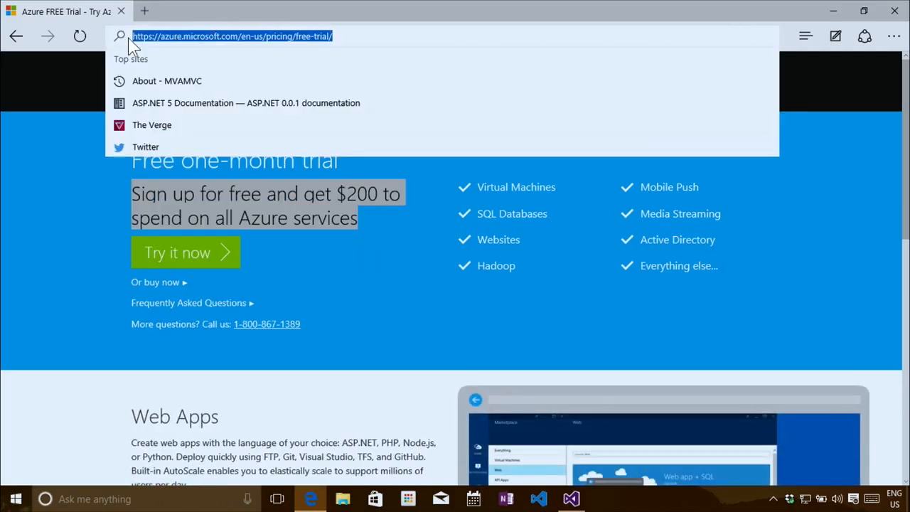
key("BackSpace")
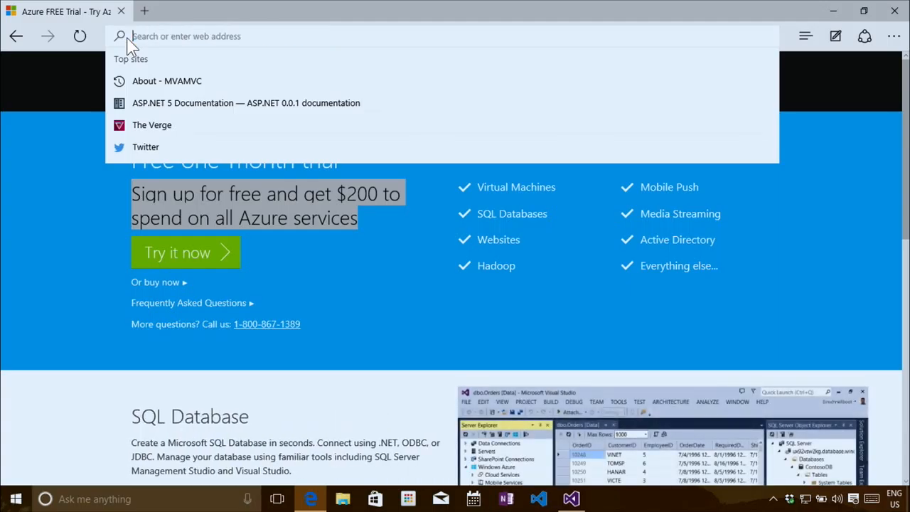
type("try")
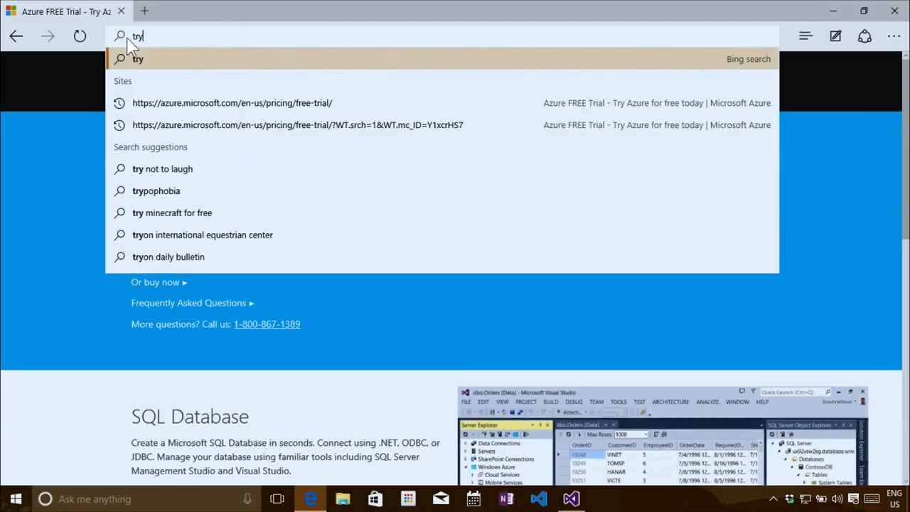
type(".zu")
key("BackSpace")
key("BackSpace")
type("azure")
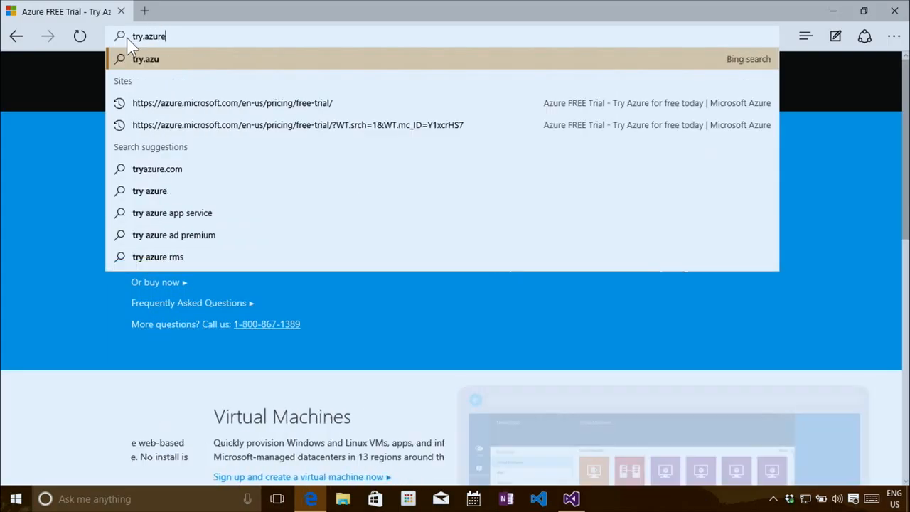
type("werbs")
key("BackSpace")
key("BackSpace")
key("BackSpace")
type("bns")
key("BackSpace")
key("BackSpace")
key("BackSpace")
type("bsites.net")
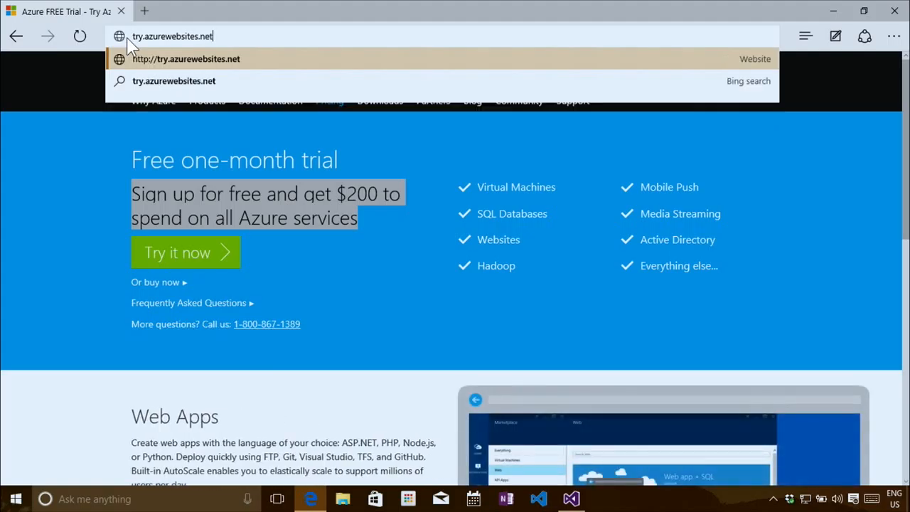
key("Return")
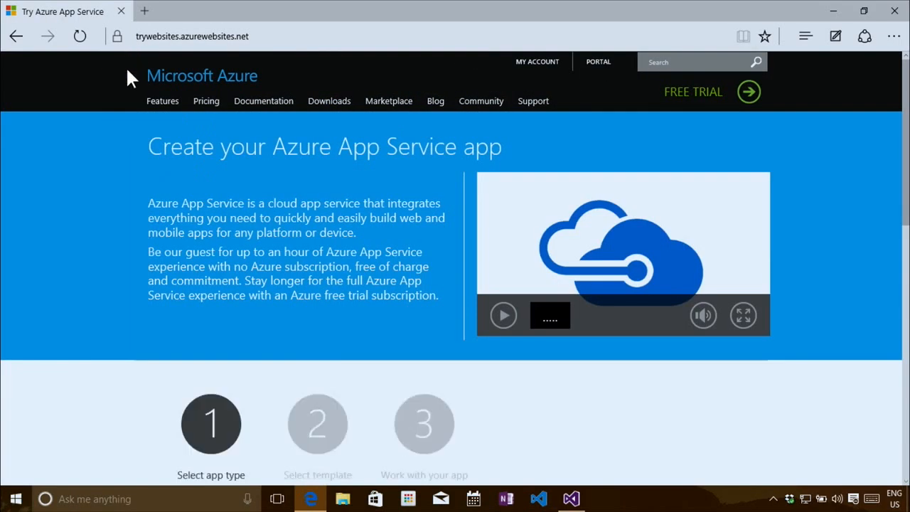
Create a trial Web App from the ASP.NET Starter Site template, logging in with a Microsoft Account
scroll(91, 184, "down", 4)
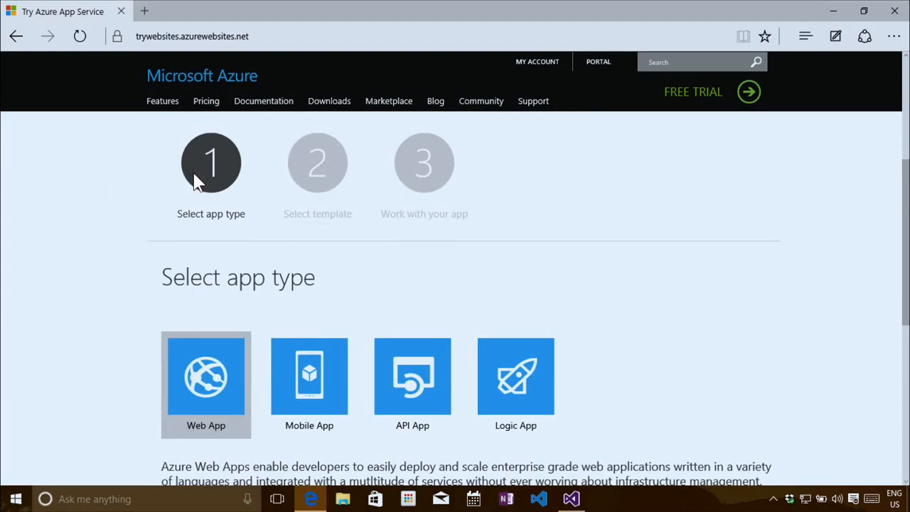
scroll(198, 182, "down", 2)
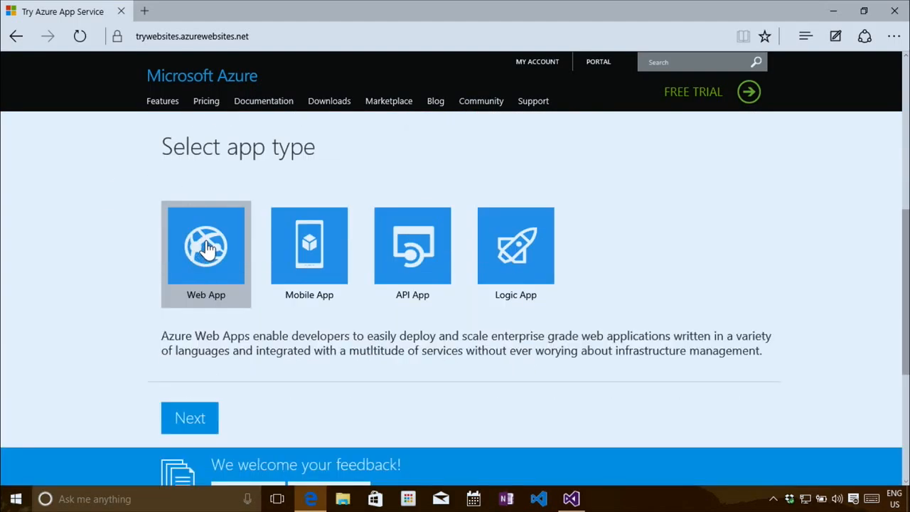
scroll(207, 249, "down", 1)
left_click(192, 362)
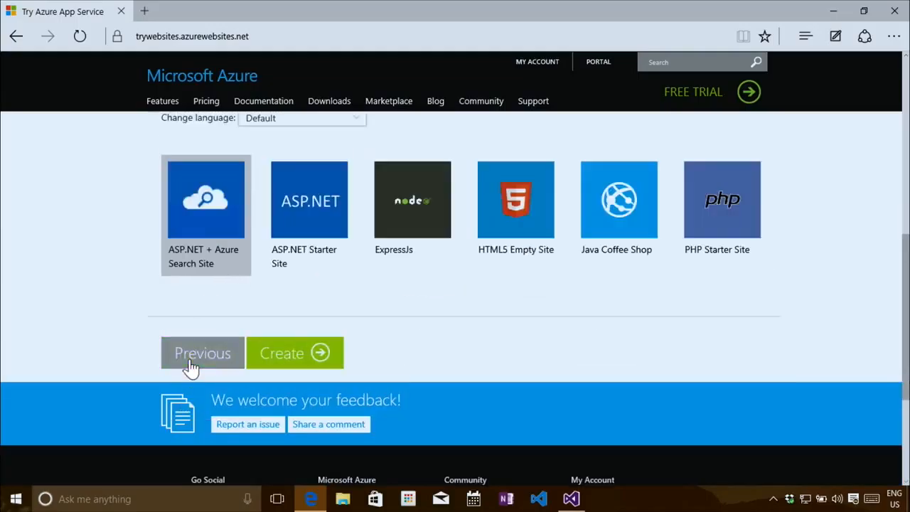
left_click(341, 208)
left_click(287, 356)
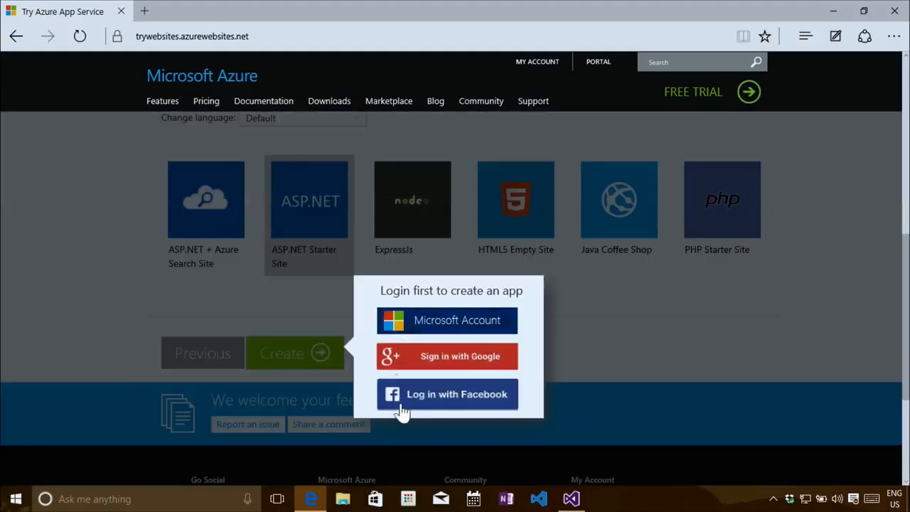
left_click(434, 322)
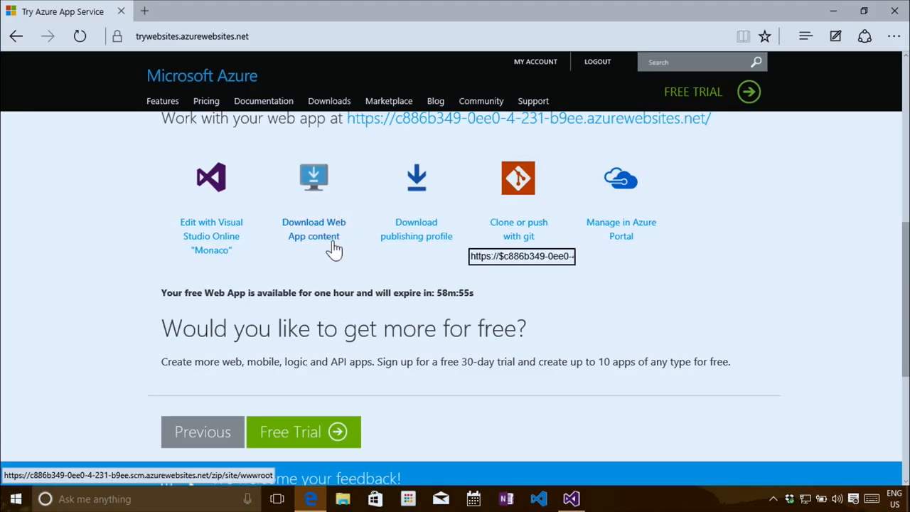
View the newly created web app's home page through its azurewebsites.net link, then close that page
scroll(341, 252, "up", 1)
left_click(442, 191)
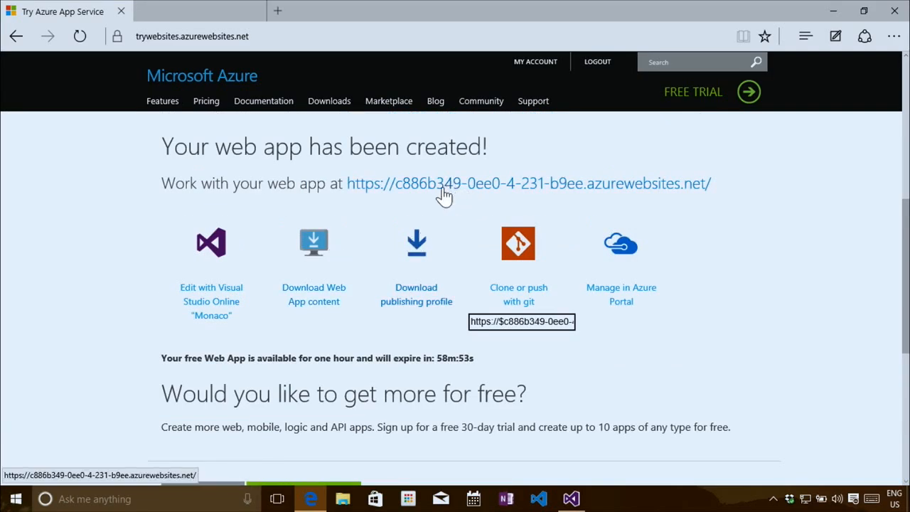
scroll(122, 202, "up", 1)
scroll(122, 202, "up", 2)
scroll(122, 202, "down", 2)
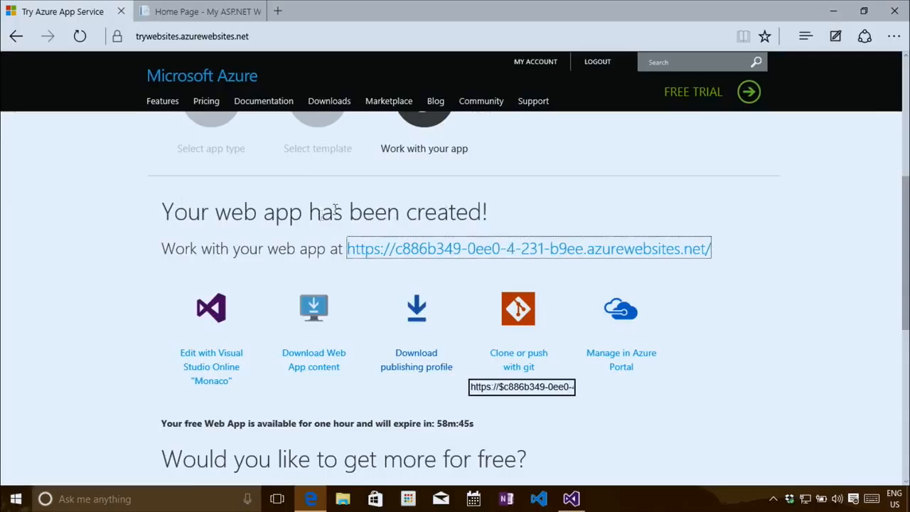
left_click(197, 21)
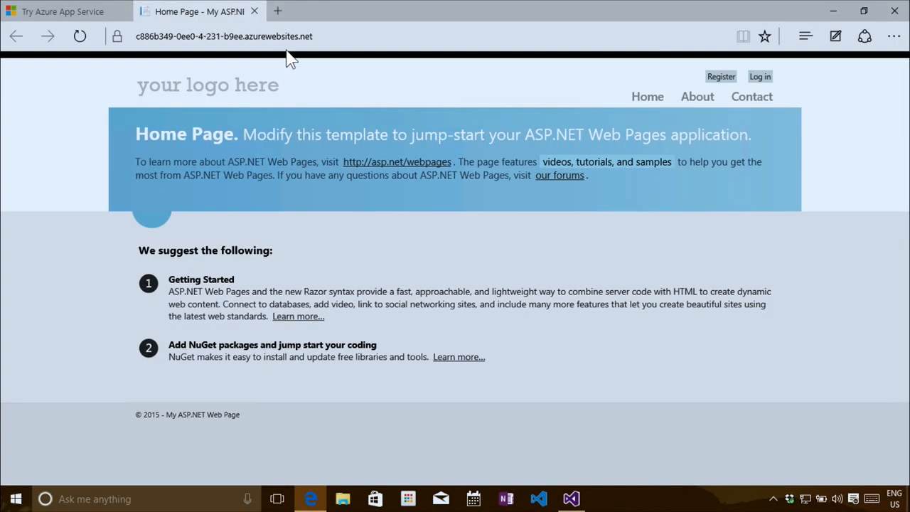
left_click(254, 11)
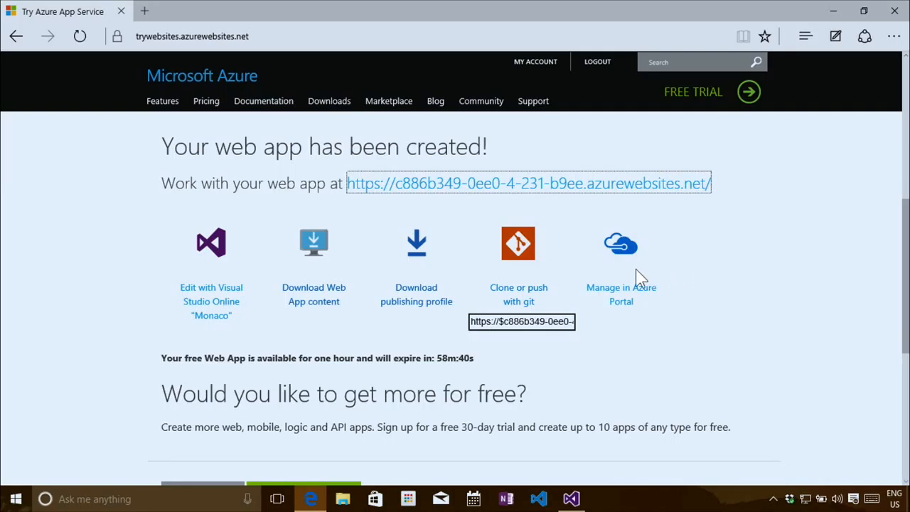
Highlight the offer text "create up to 10 apps of any type for free" on the Try Azure App Service page
scroll(636, 269, "down", 2)
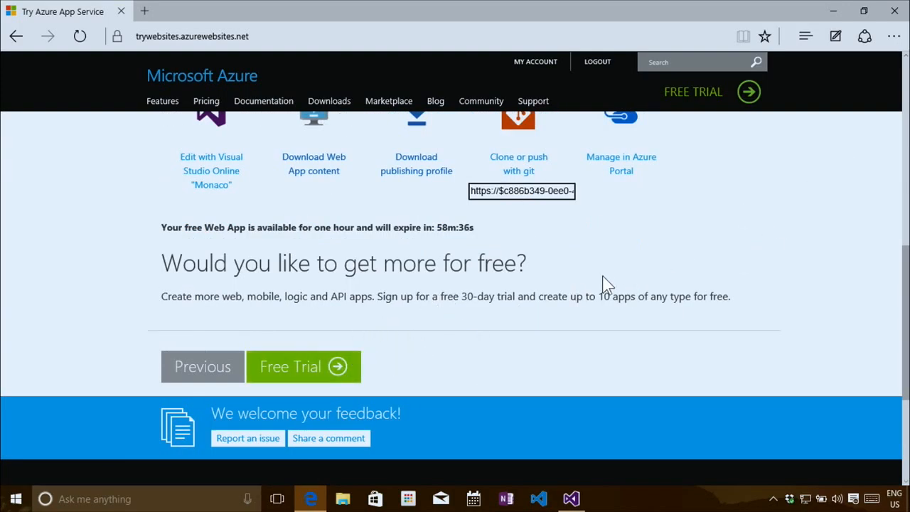
left_click_drag(515, 297, 728, 302)
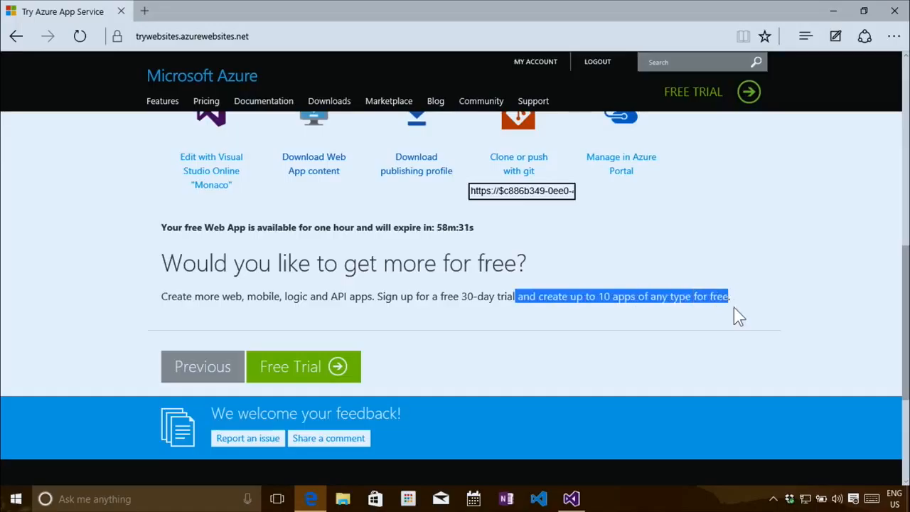
left_click(548, 297)
left_click_drag(549, 297, 728, 297)
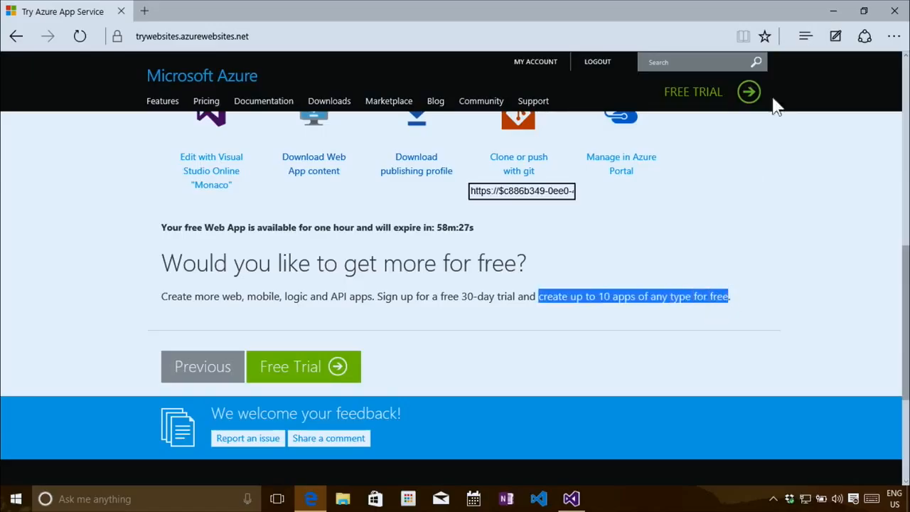
Return to Visual Studio and start a new Azure web app with the name mvawithglenn
left_click(890, 13)
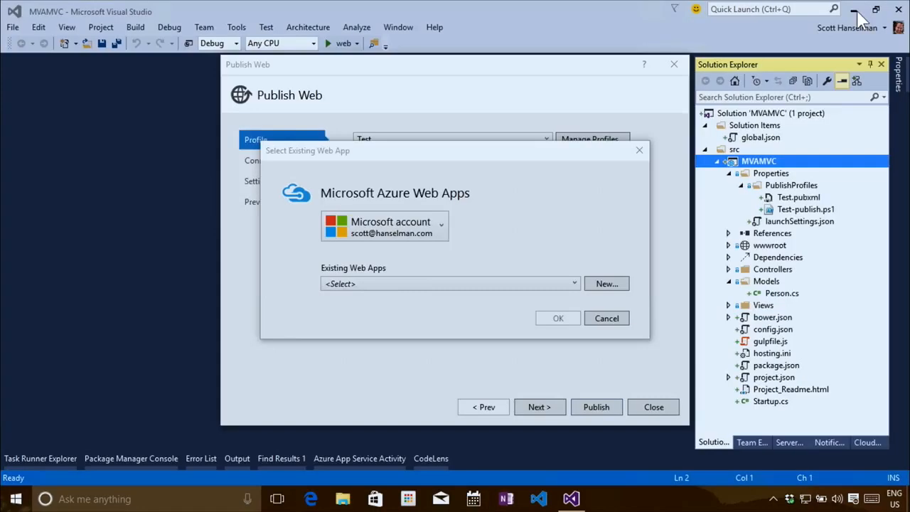
left_click(605, 283)
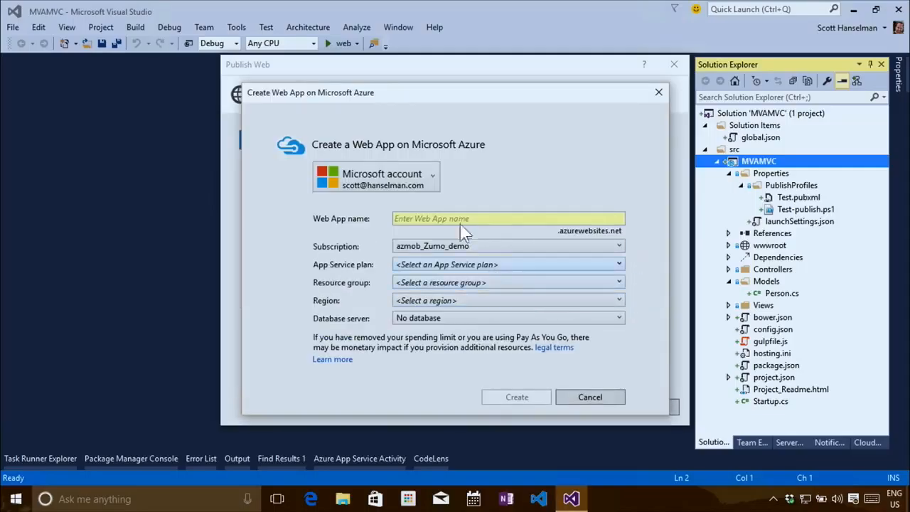
left_click(438, 219)
type("m")
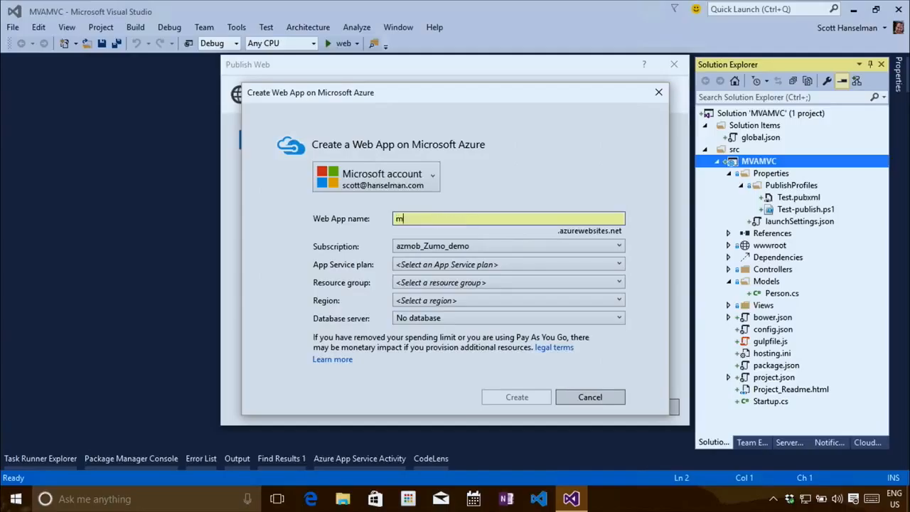
type("vash")
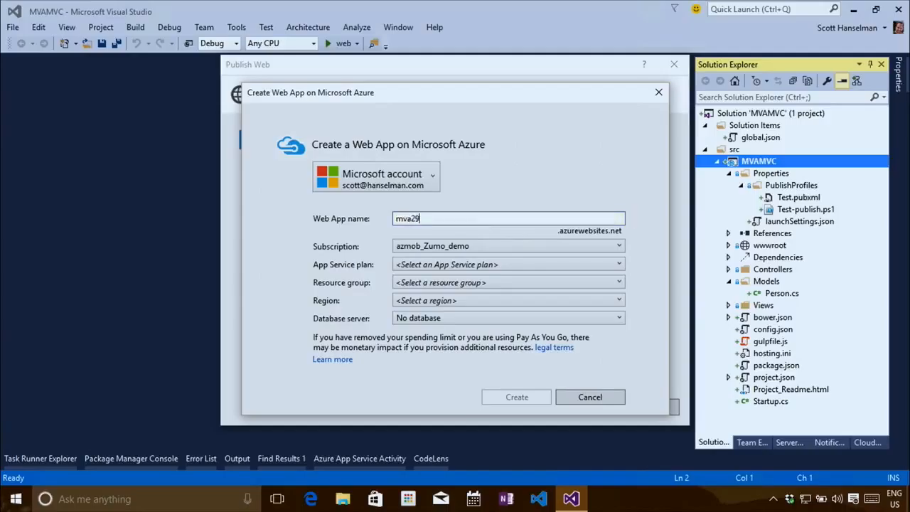
key("BackSpace")
key("BackSpace")
type("withglenn")
key("Tab")
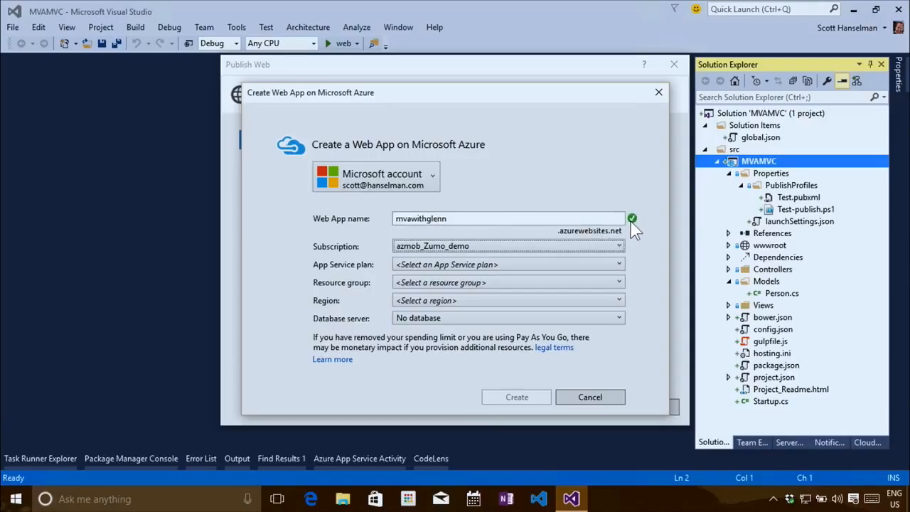
Choose the 3-Month Free Trial subscription and specify a new App Service plan named mvawithglenn
left_click(420, 249)
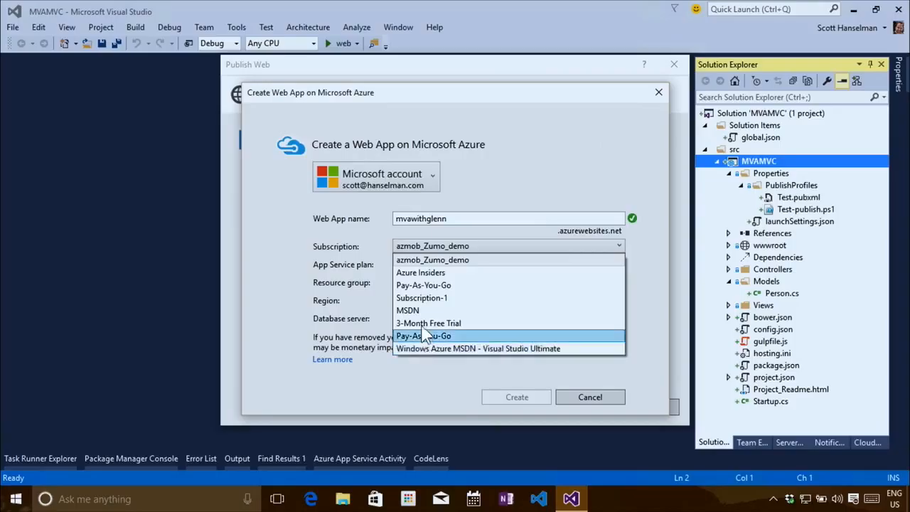
left_click(425, 323)
left_click(419, 263)
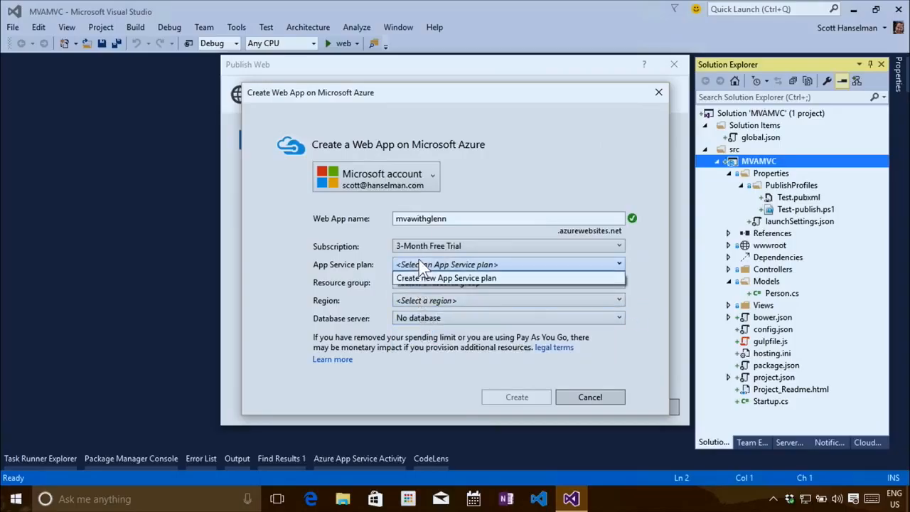
left_click(420, 277)
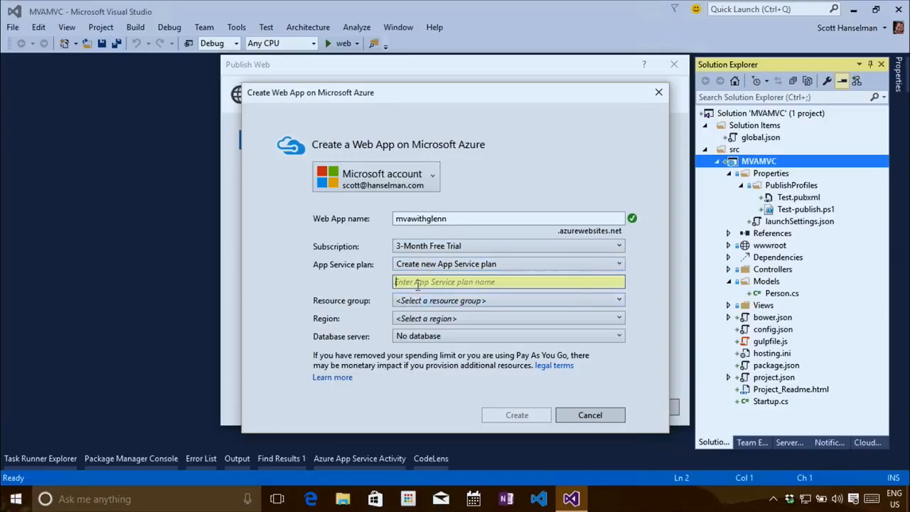
type("mvawithglenn")
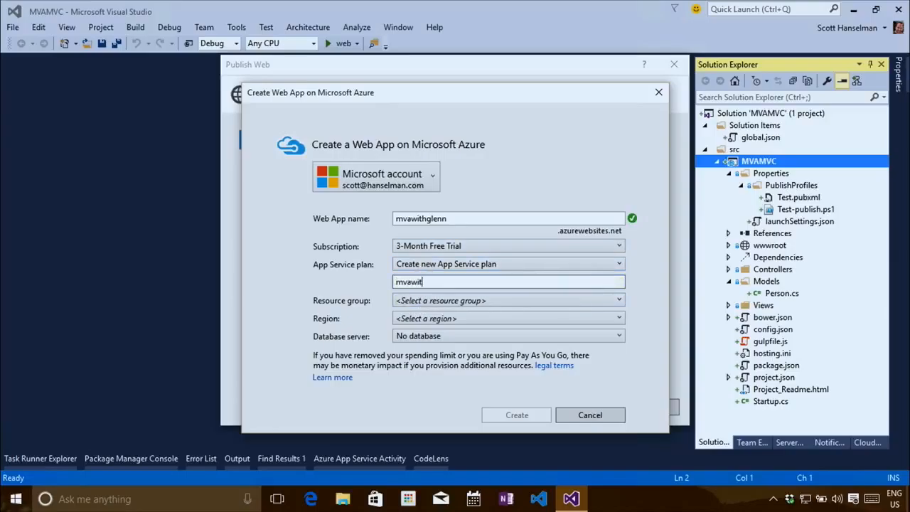
key("Tab")
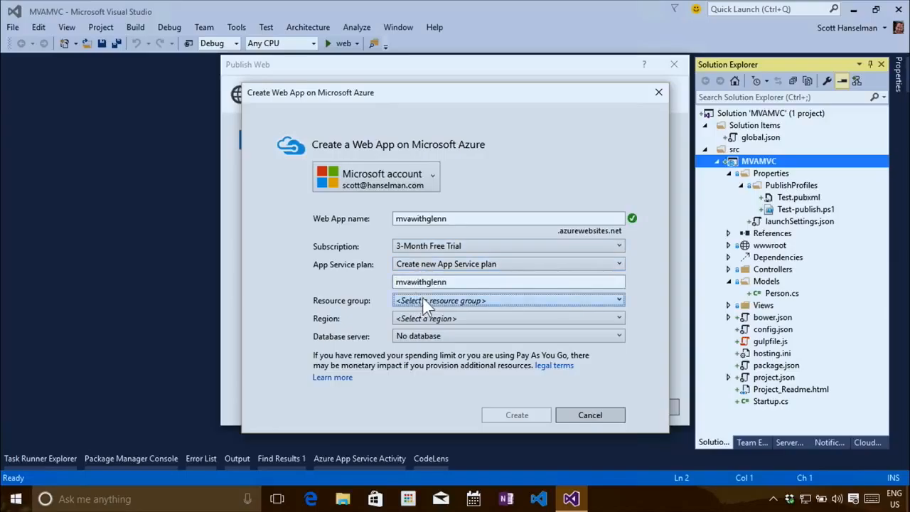
Create the web app with resource group Default-Web-WestUS, region West US and no database
left_click(421, 300)
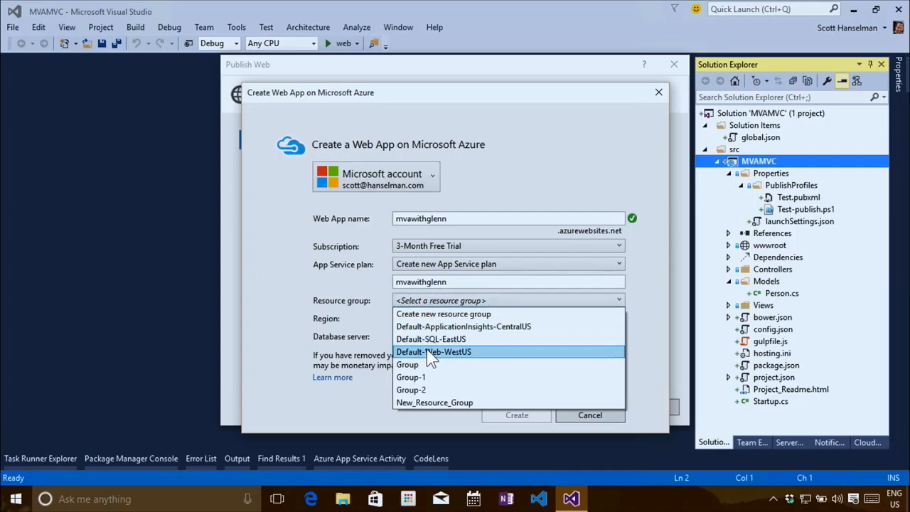
left_click(432, 356)
left_click(429, 319)
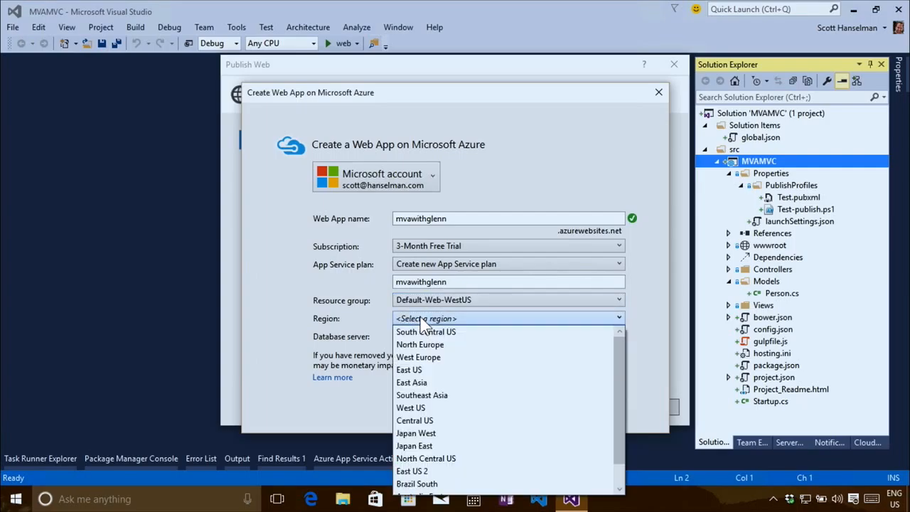
left_click(415, 407)
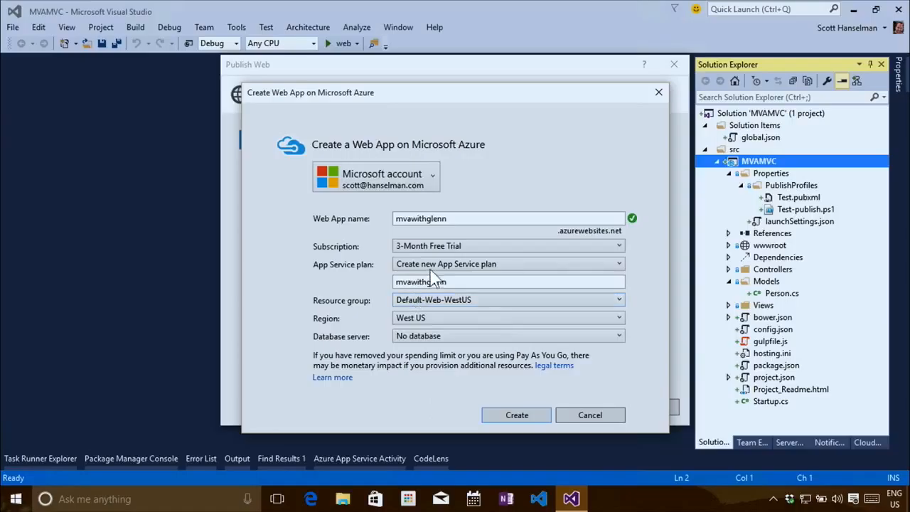
left_click(427, 338)
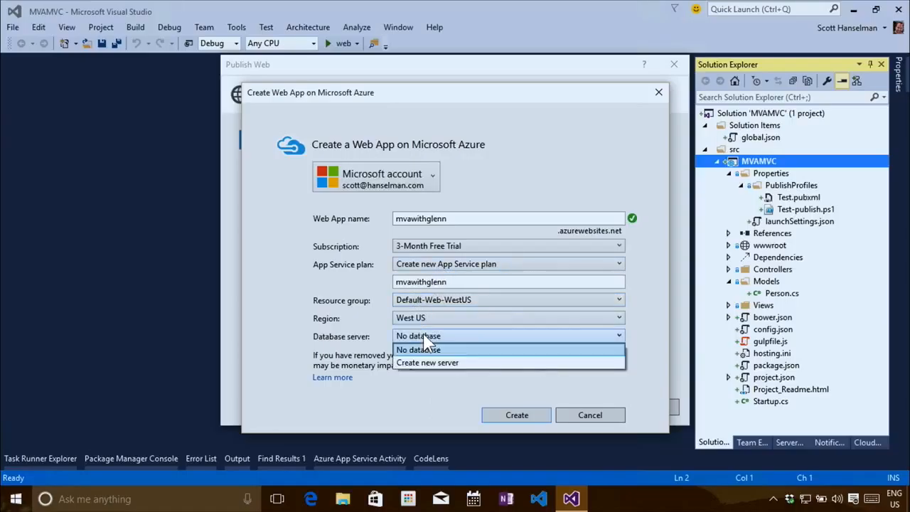
left_click(427, 349)
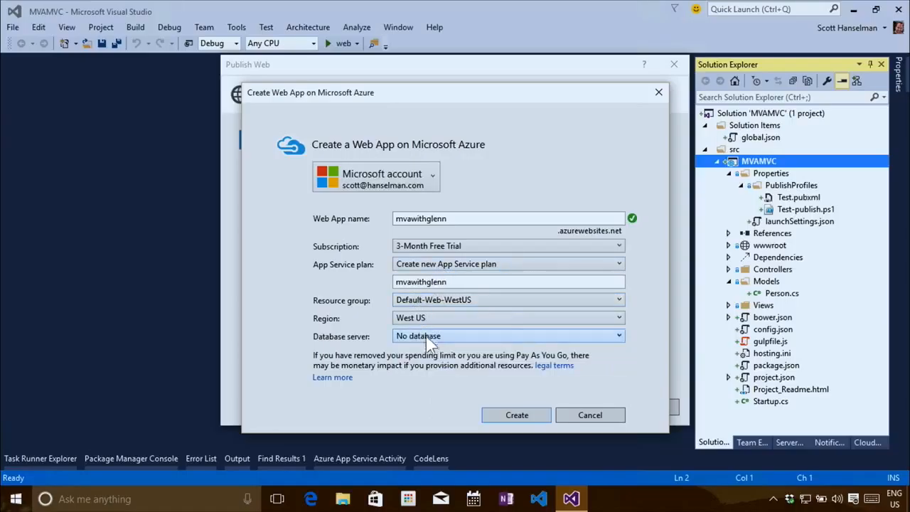
left_click(528, 414)
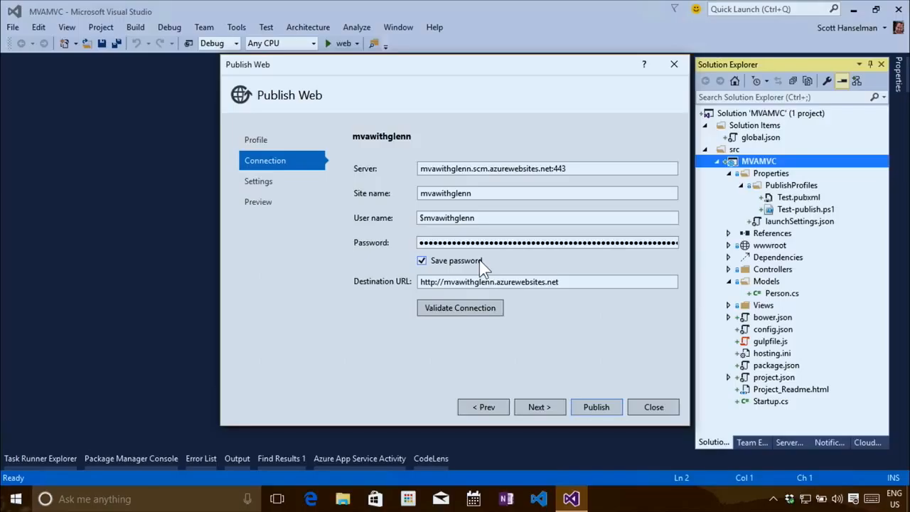
Continue to the publish settings and expand the File Publish Options
left_click(542, 407)
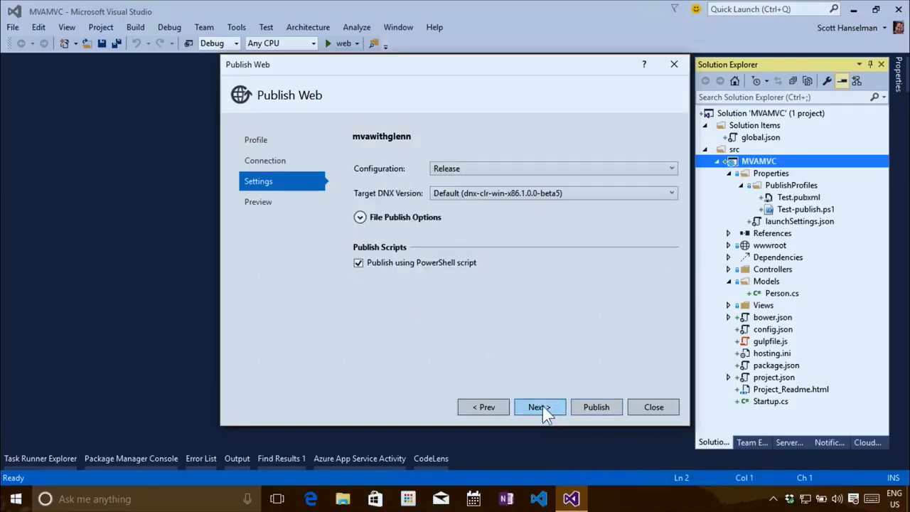
left_click(360, 218)
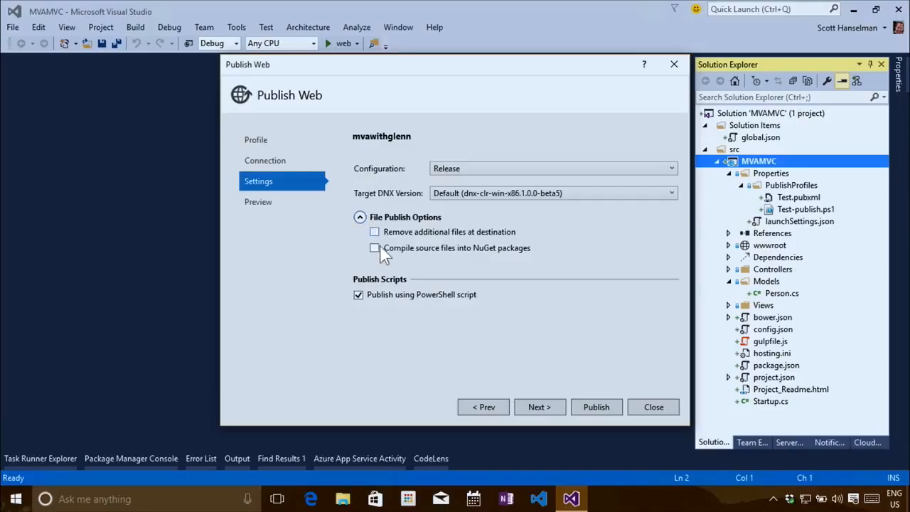
Preview the files that would be deployed to mvawithglenn, then publish the project
left_click(268, 202)
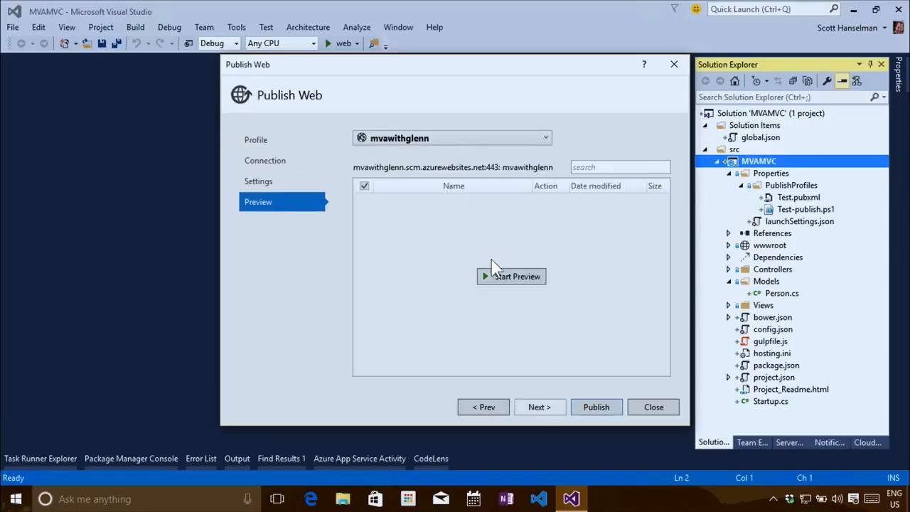
left_click(504, 282)
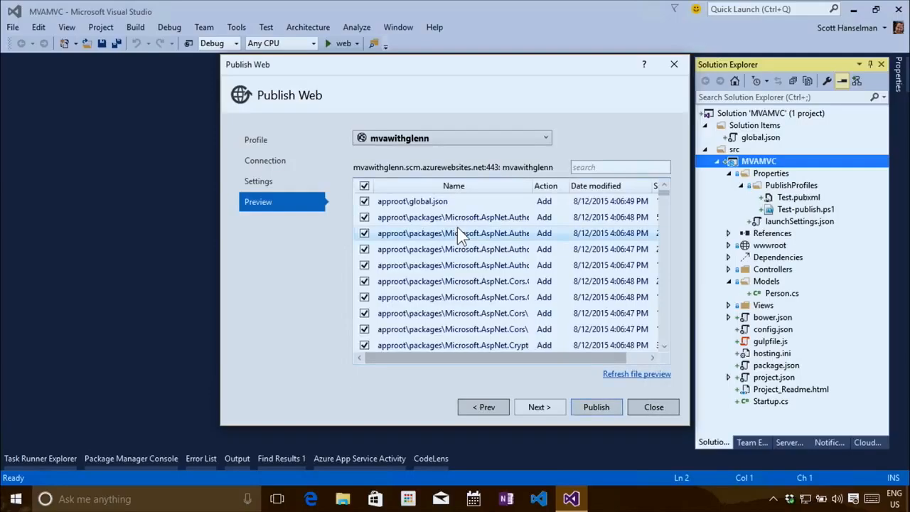
scroll(568, 246, "down", 3)
scroll(567, 249, "down", 3)
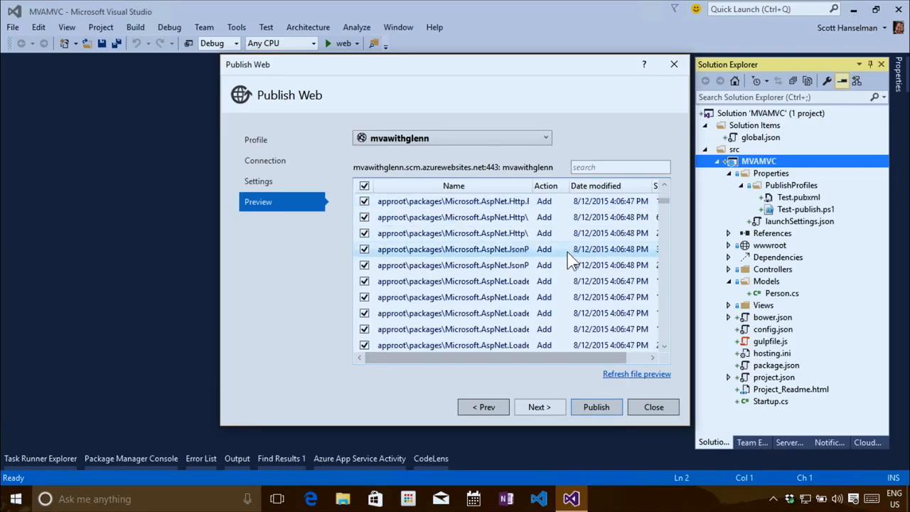
left_click(596, 410)
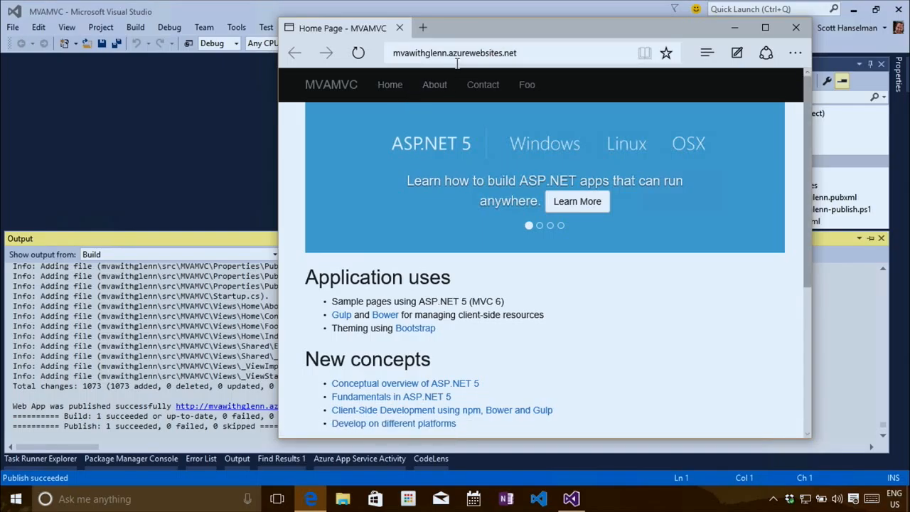
left_click(527, 54)
left_click_drag(491, 54, 576, 62)
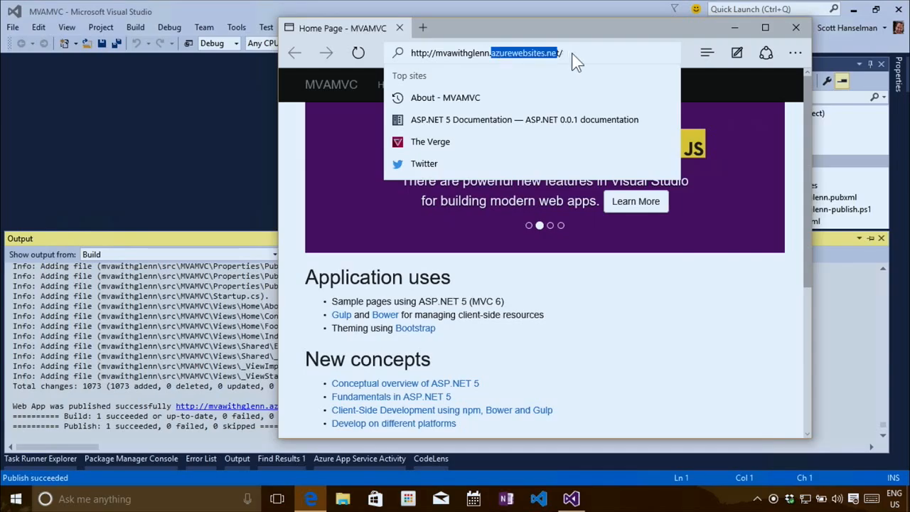
left_click(577, 54)
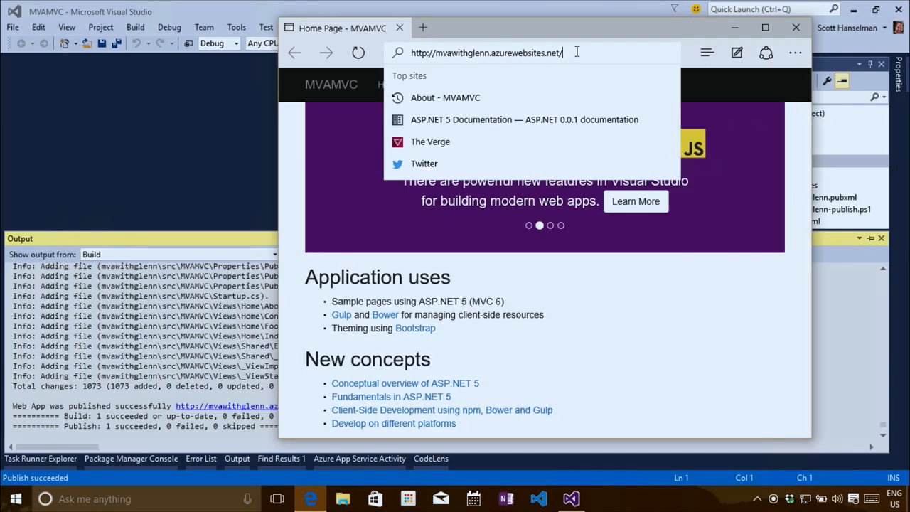
key("Escape")
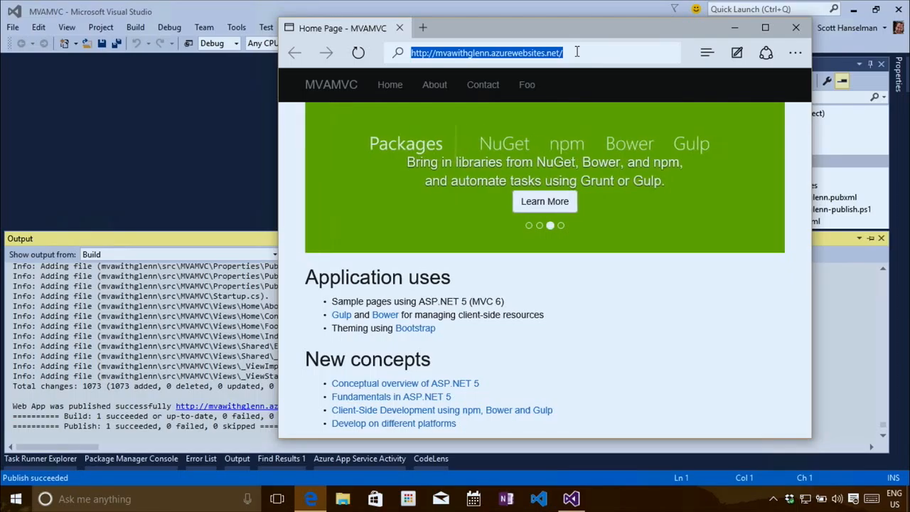
key("Home")
key("ctrl+shift+Right")
key("ctrl+shift+Right")
key("ctrl+shift+Right")
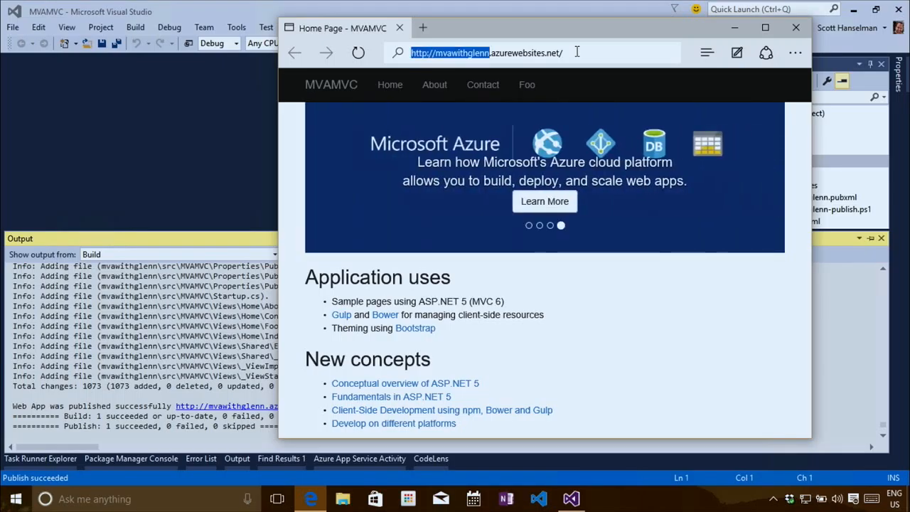
key("End")
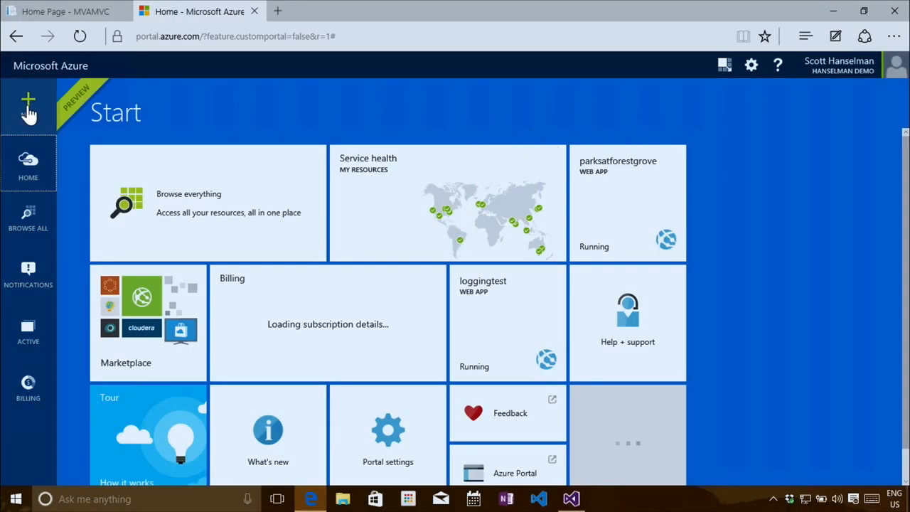
Browse all resources in the Azure portal, list the Web Apps and find mvawithglenn
left_click(23, 219)
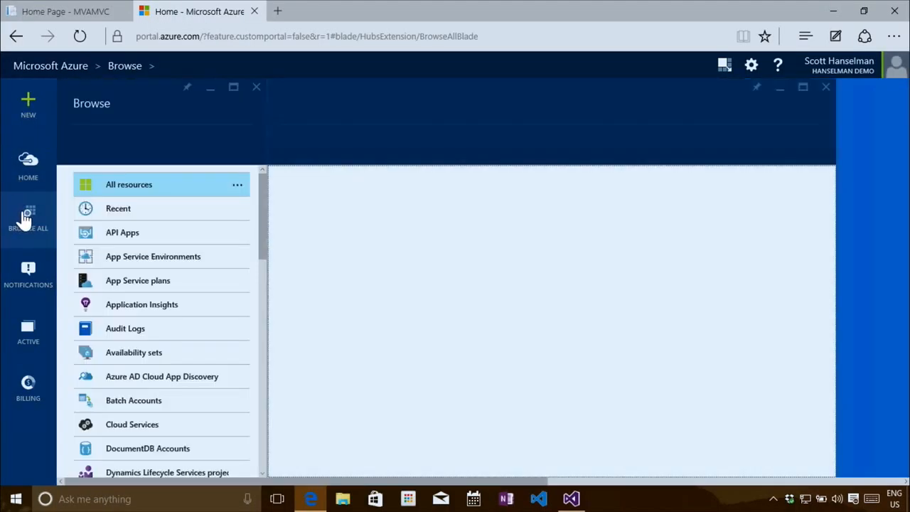
scroll(159, 280, "down", 10)
scroll(150, 412, "down", 5)
left_click(140, 455)
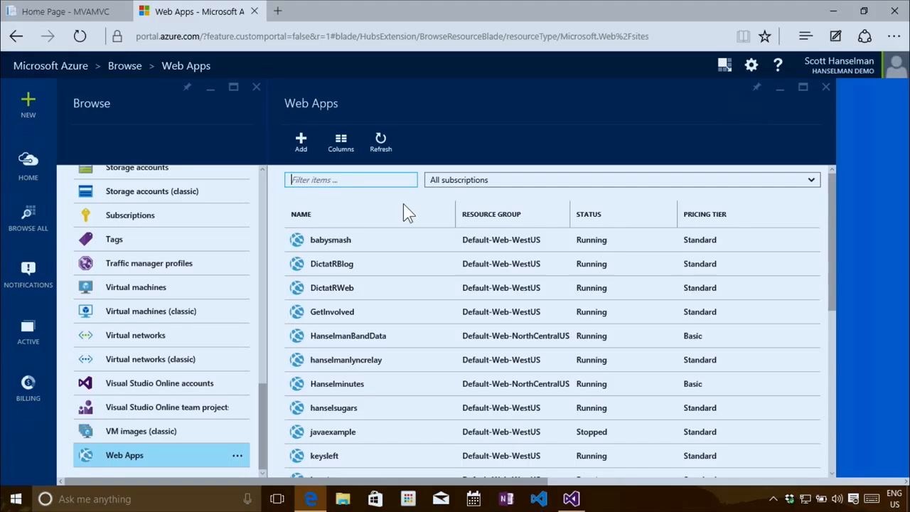
scroll(393, 257, "down", 3)
scroll(393, 259, "down", 1)
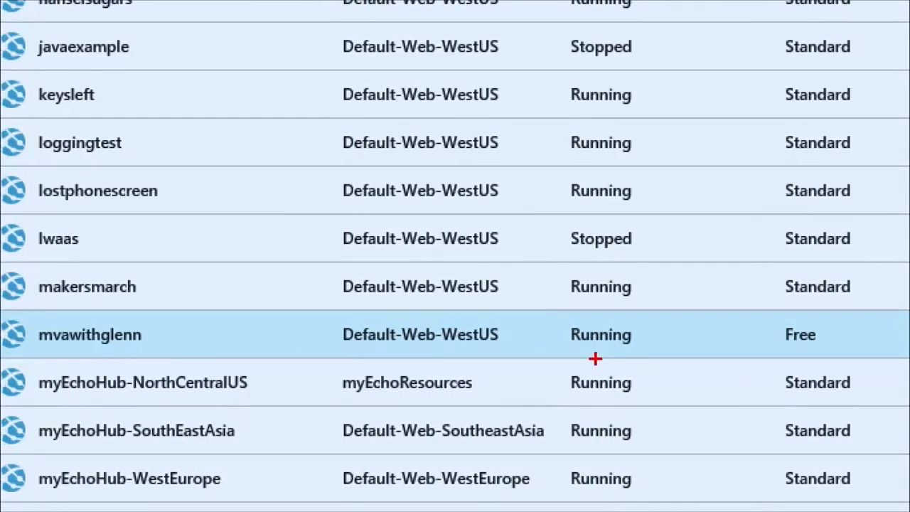
Circle mvawithglenn and its Free pricing tier on screen, mark the Standard tiers beside the other apps, then clear the annotations
mouse_move(54, 302)
left_mouse_down()
mouse_move(10, 325)
mouse_move(54, 293)
left_mouse_up()
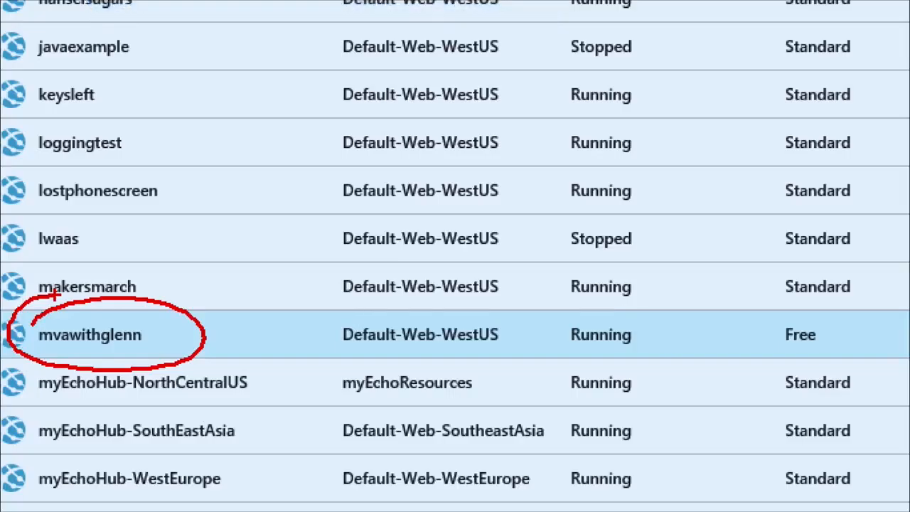
mouse_move(843, 330)
left_mouse_down()
mouse_move(719, 325)
mouse_move(809, 300)
mouse_move(773, 299)
left_mouse_up()
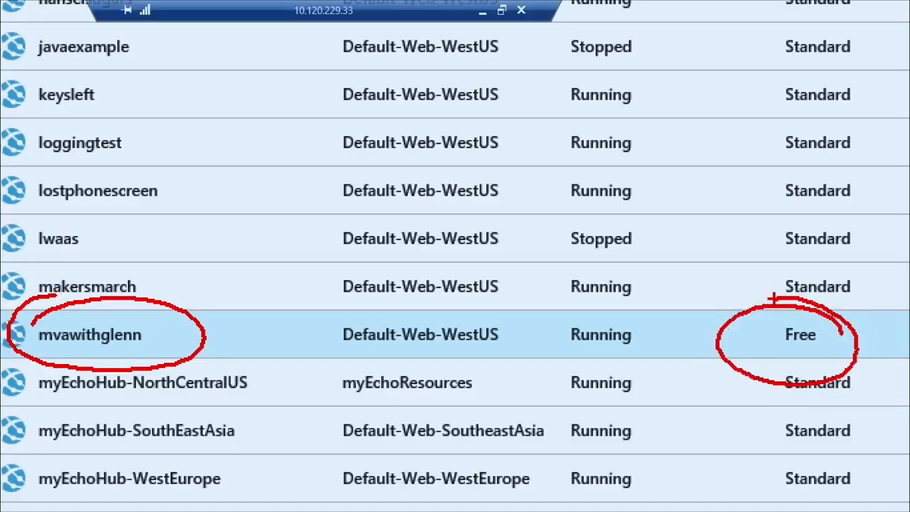
left_click_drag(777, 27, 760, 272)
left_click_drag(766, 407, 763, 500)
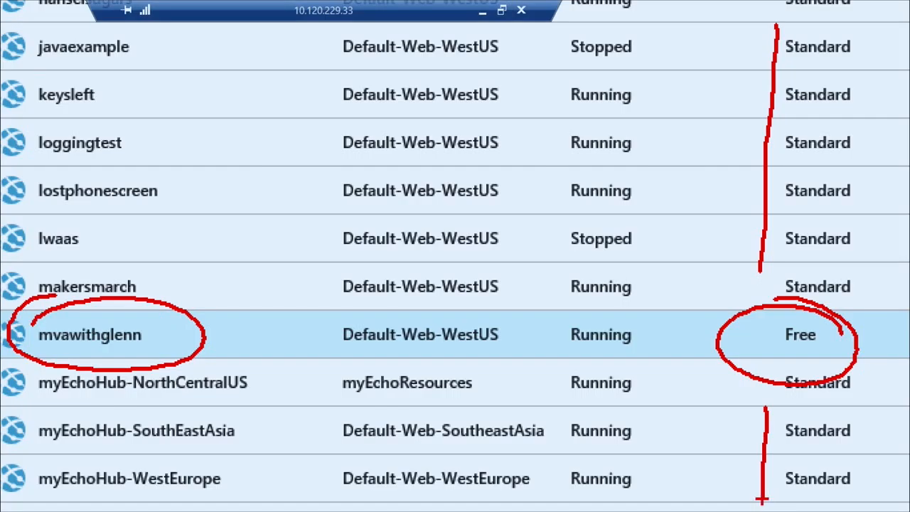
key("Escape")
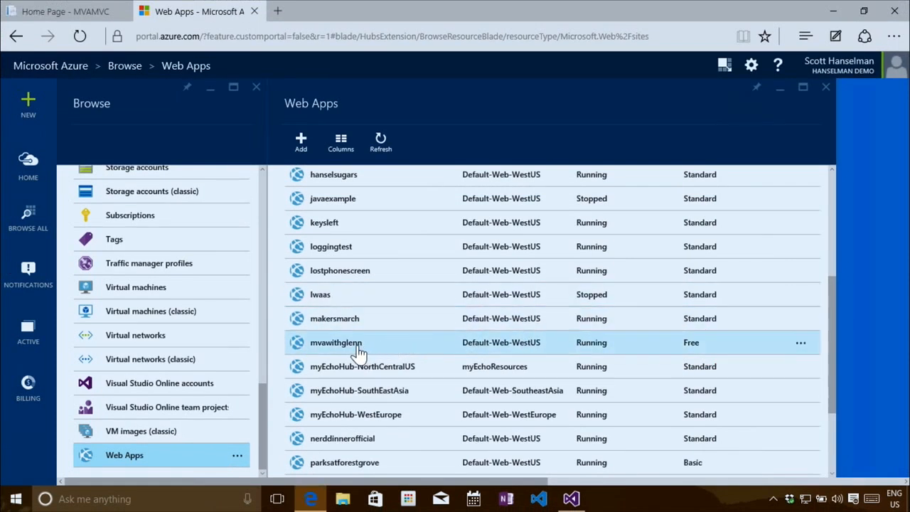
Open the mvawithglenn web app in a maximized blade with its Essentials section collapsed
left_click(358, 347)
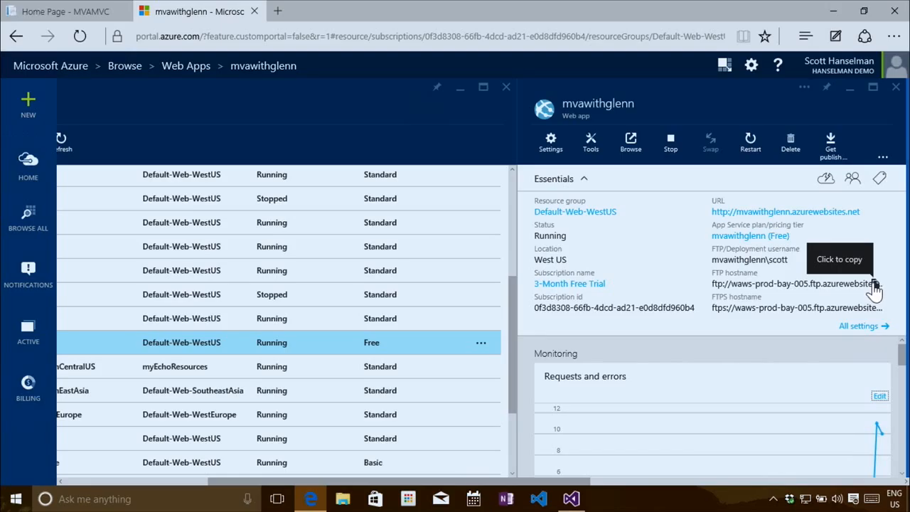
left_click(873, 88)
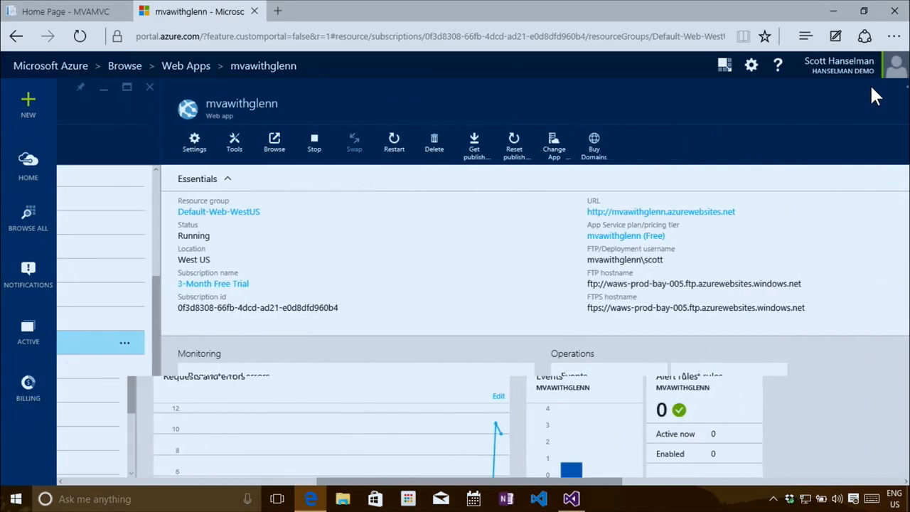
left_click(96, 183)
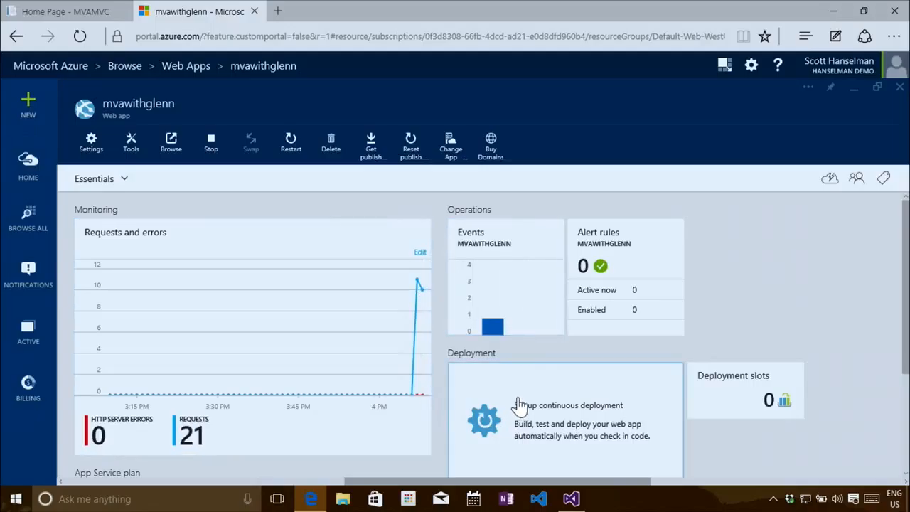
Open the pricing tier choices for the mvawithglenn App Service plan
scroll(523, 406, "down", 1)
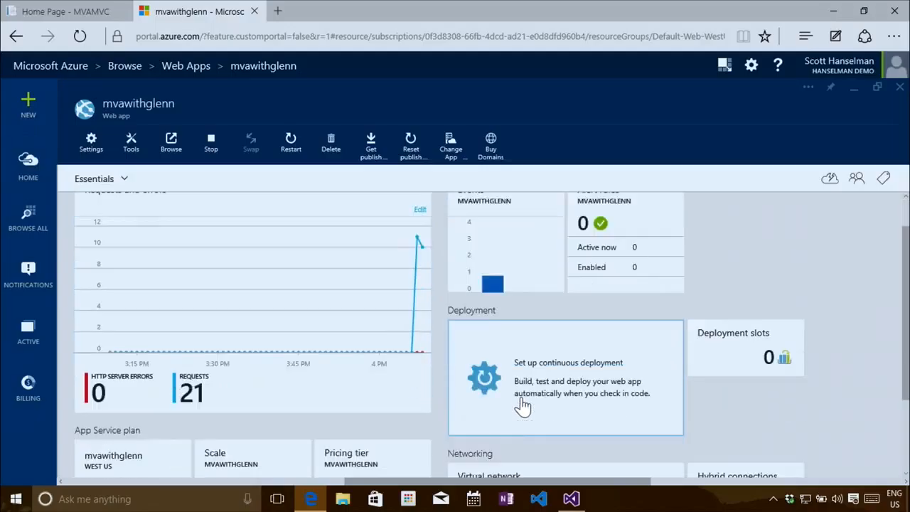
scroll(522, 405, "down", 3)
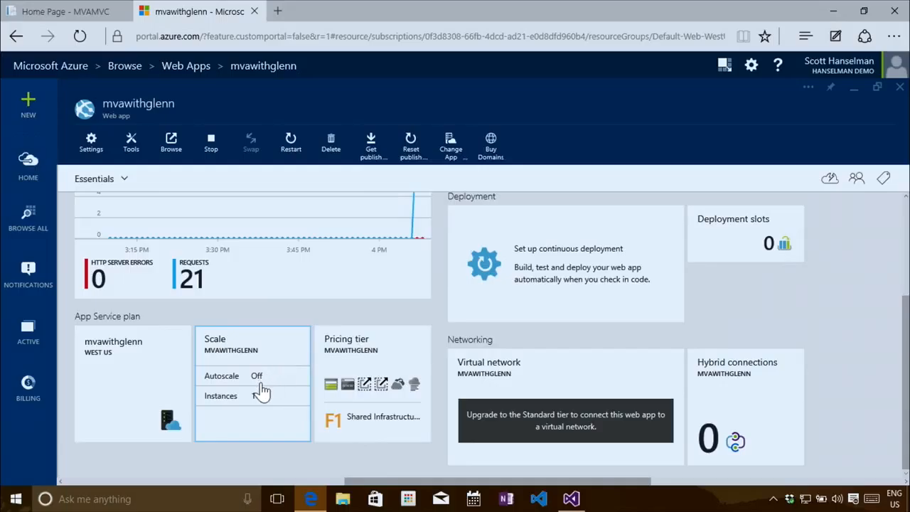
left_click(377, 361)
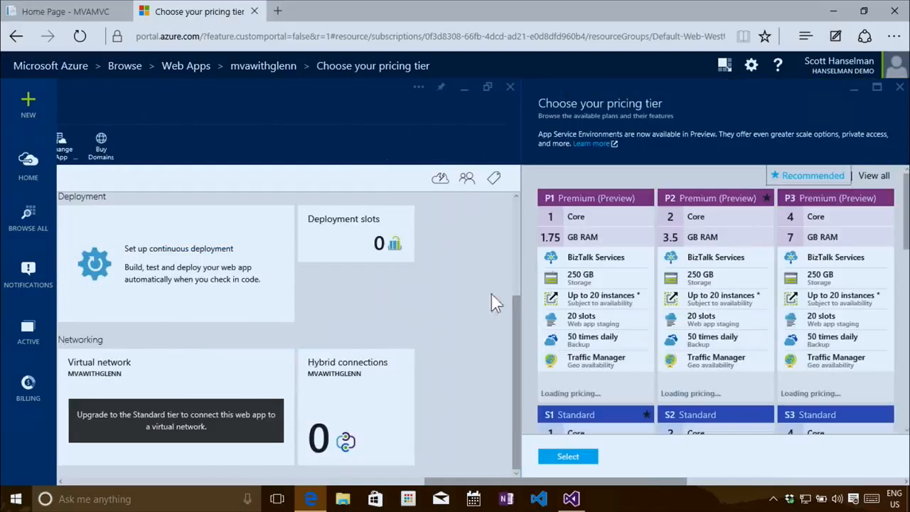
Compare the features and monthly prices of the Premium, Standard, Basic, Shared and Free tiers, then close the choices without selecting one
scroll(587, 281, "down", 7)
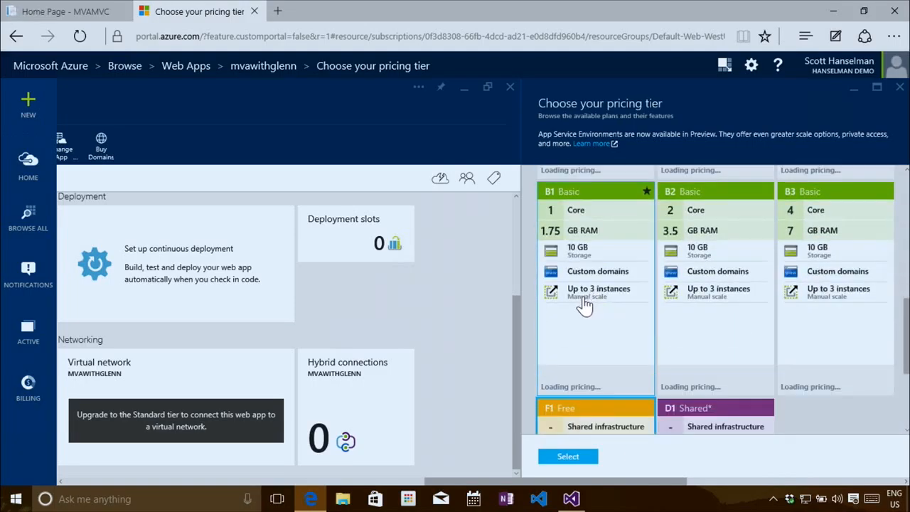
scroll(660, 379, "down", 4)
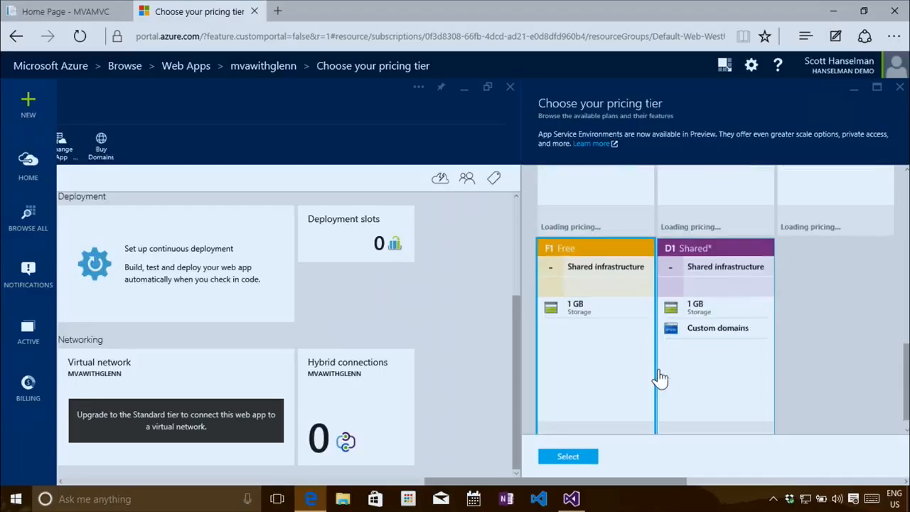
scroll(660, 377, "down", 1)
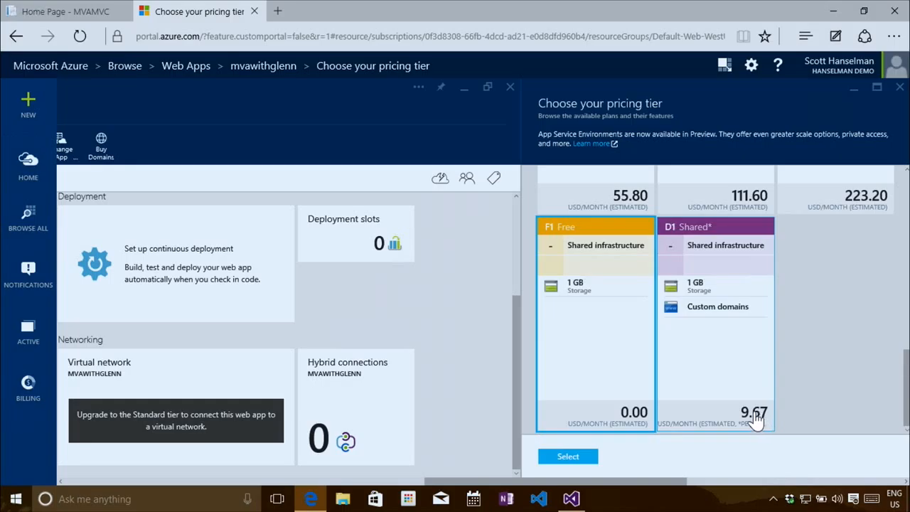
scroll(755, 419, "up", 10)
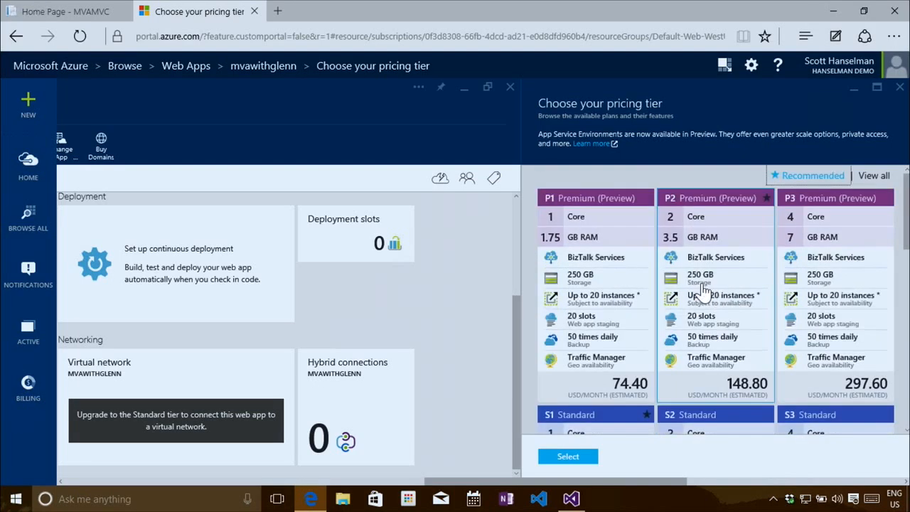
scroll(604, 285, "down", 5)
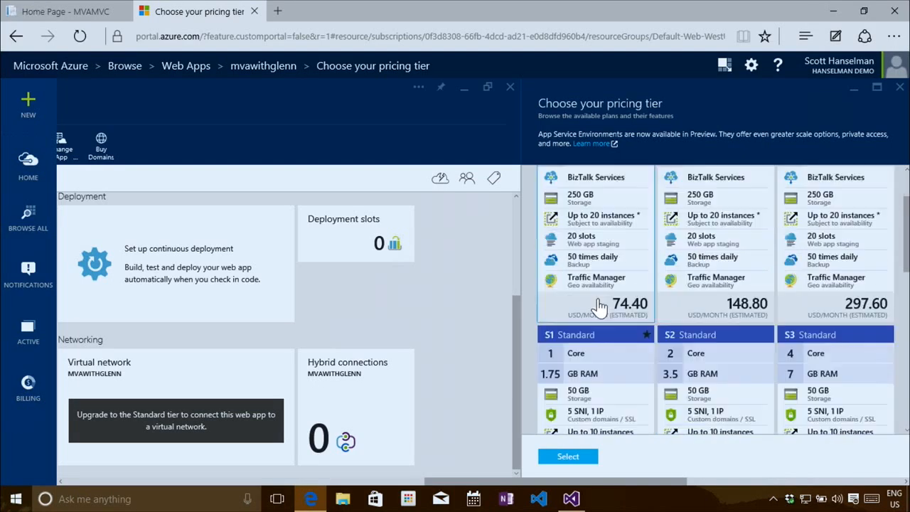
scroll(585, 302, "down", 3)
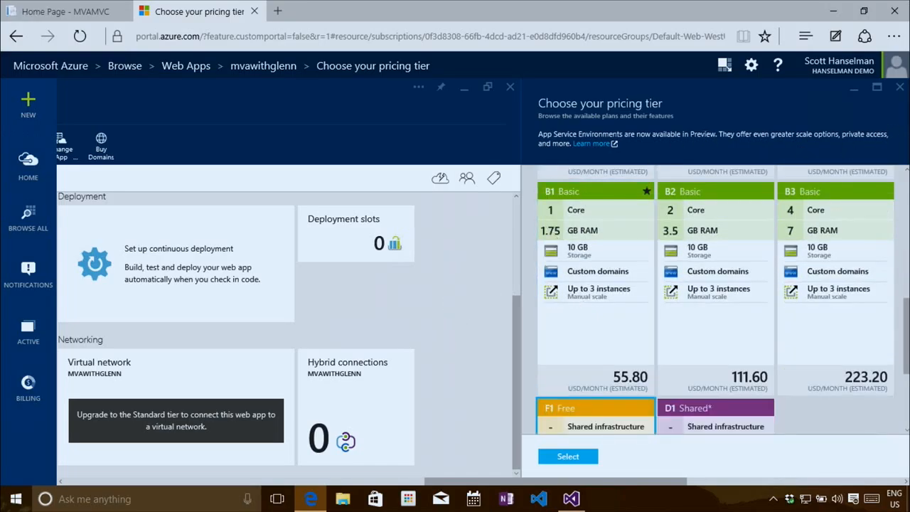
left_click(899, 88)
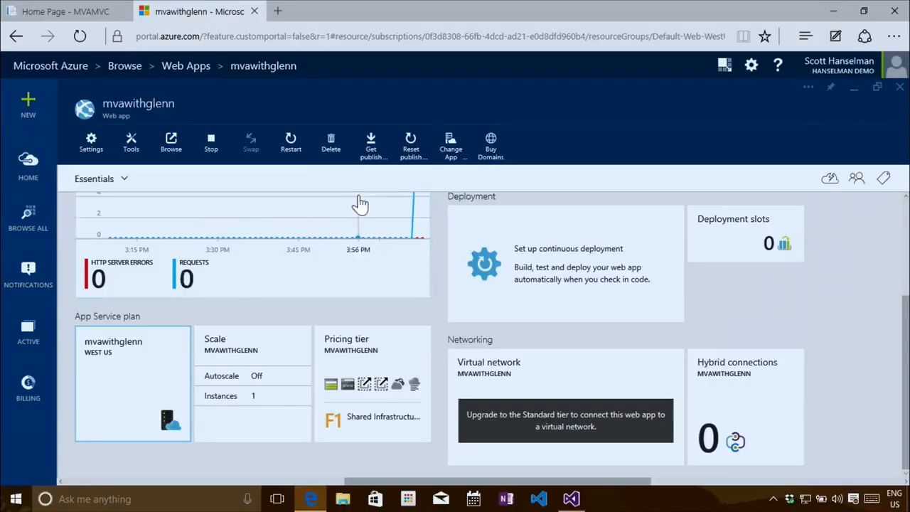
Delete the mvawithglenn web app and confirm the deletion
left_click(330, 148)
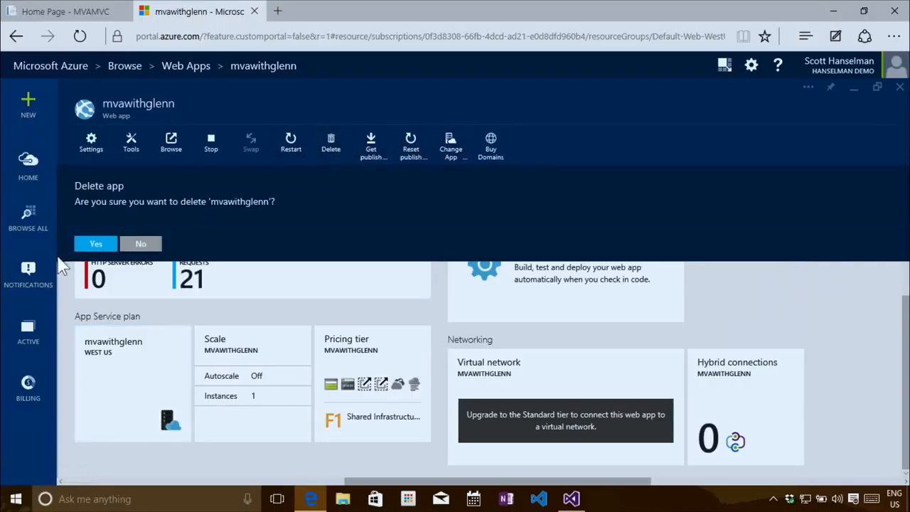
left_click(95, 245)
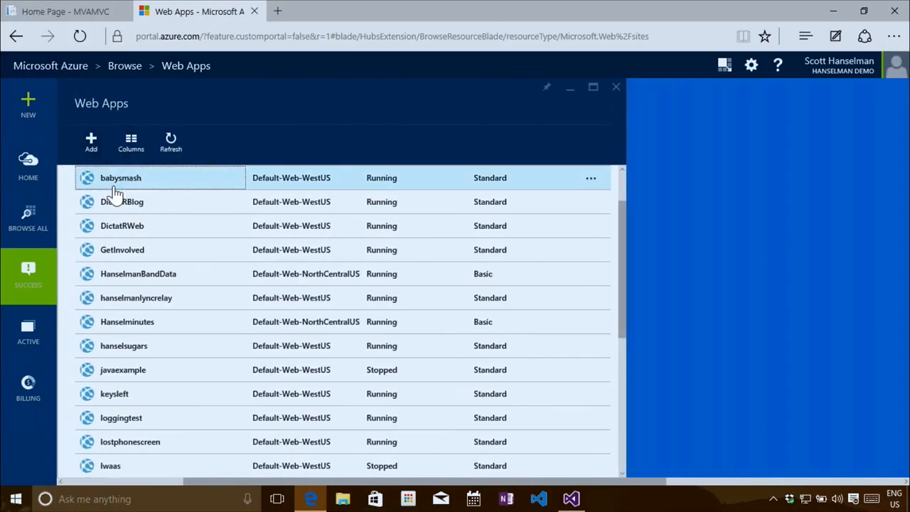
Return to the Azure portal's home page, then close the portal and the browser to get back to Visual Studio
left_click(28, 175)
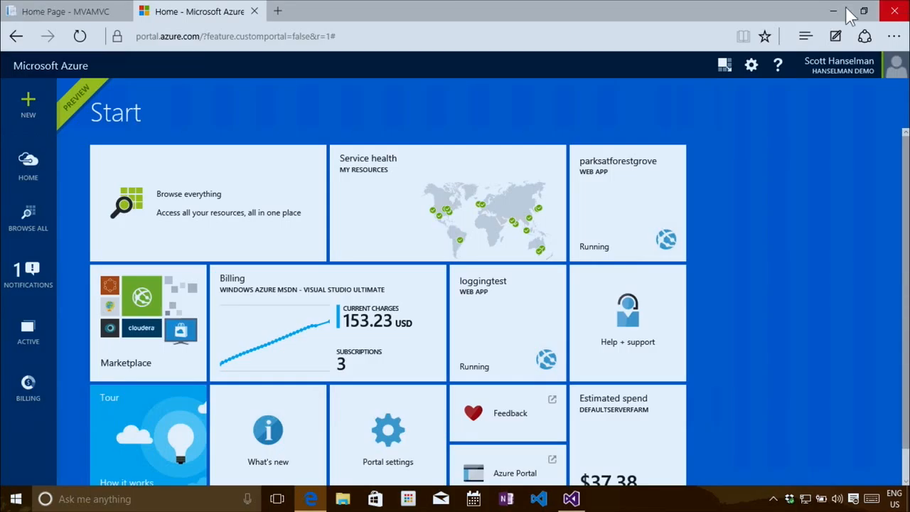
left_click(254, 11)
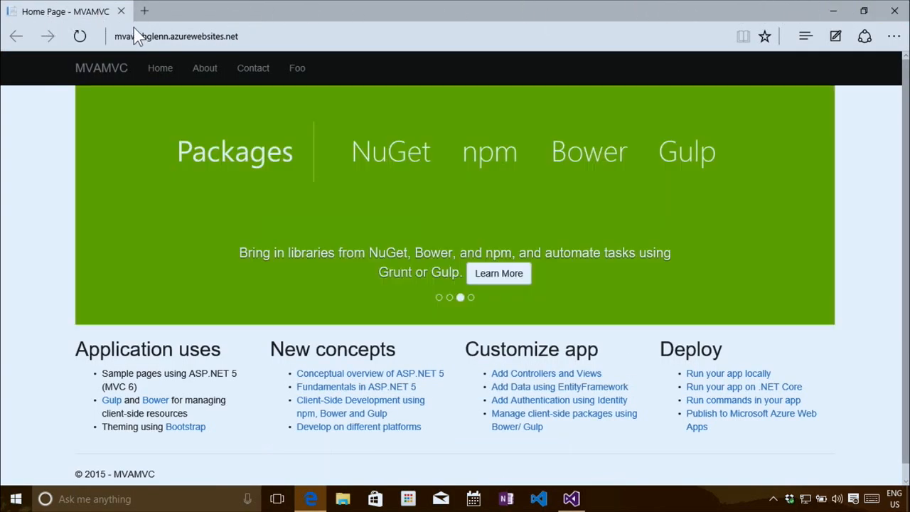
left_click(895, 11)
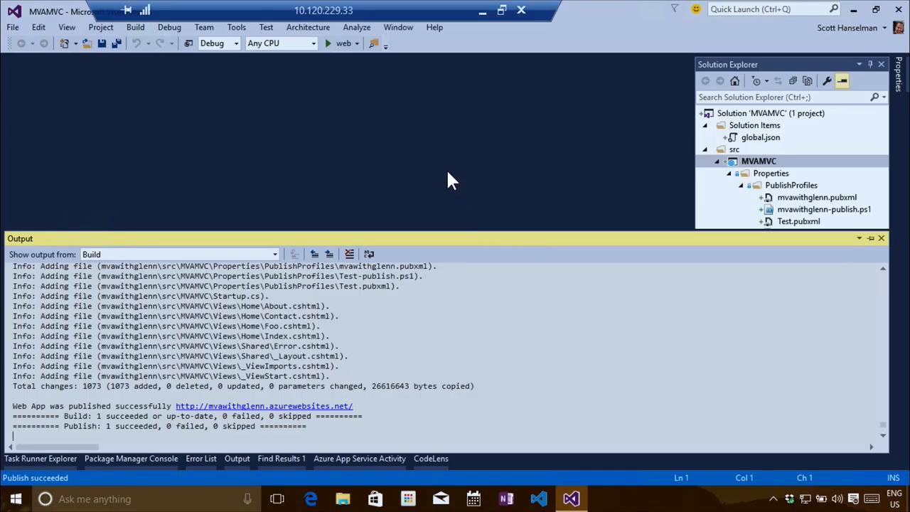